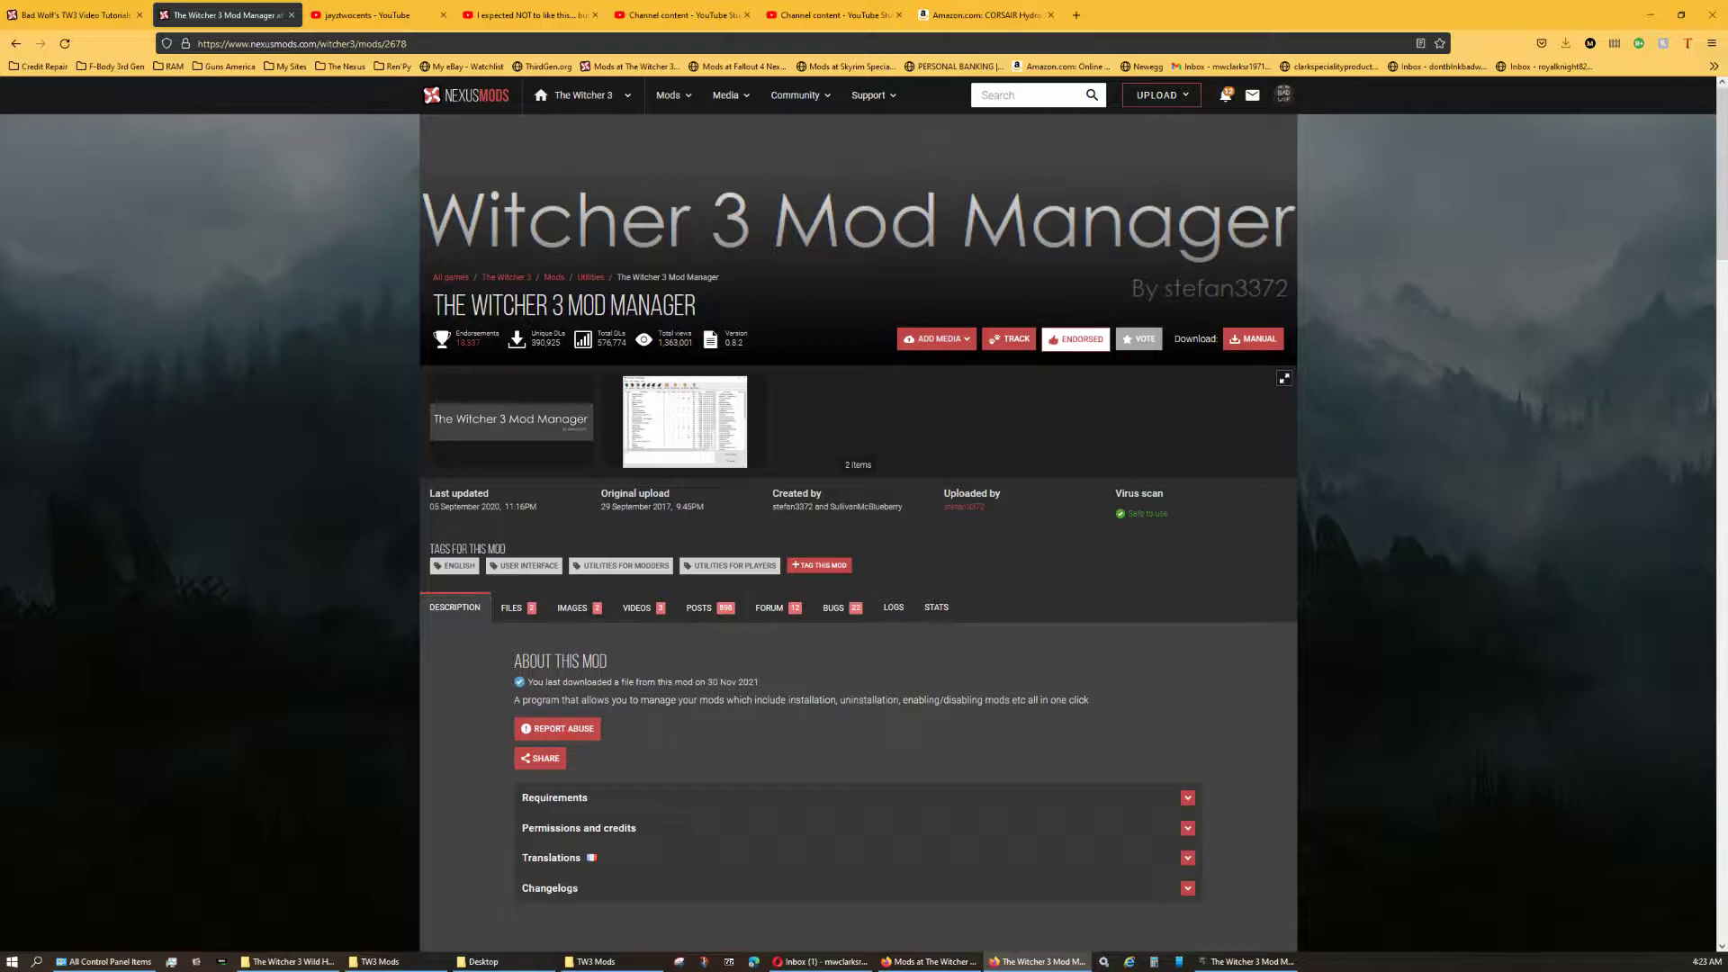
- Minimize the browser and look through the mod archives stored in the TW3 Mods folder
{"action": "left_click", "coordinate": [1650, 14]}
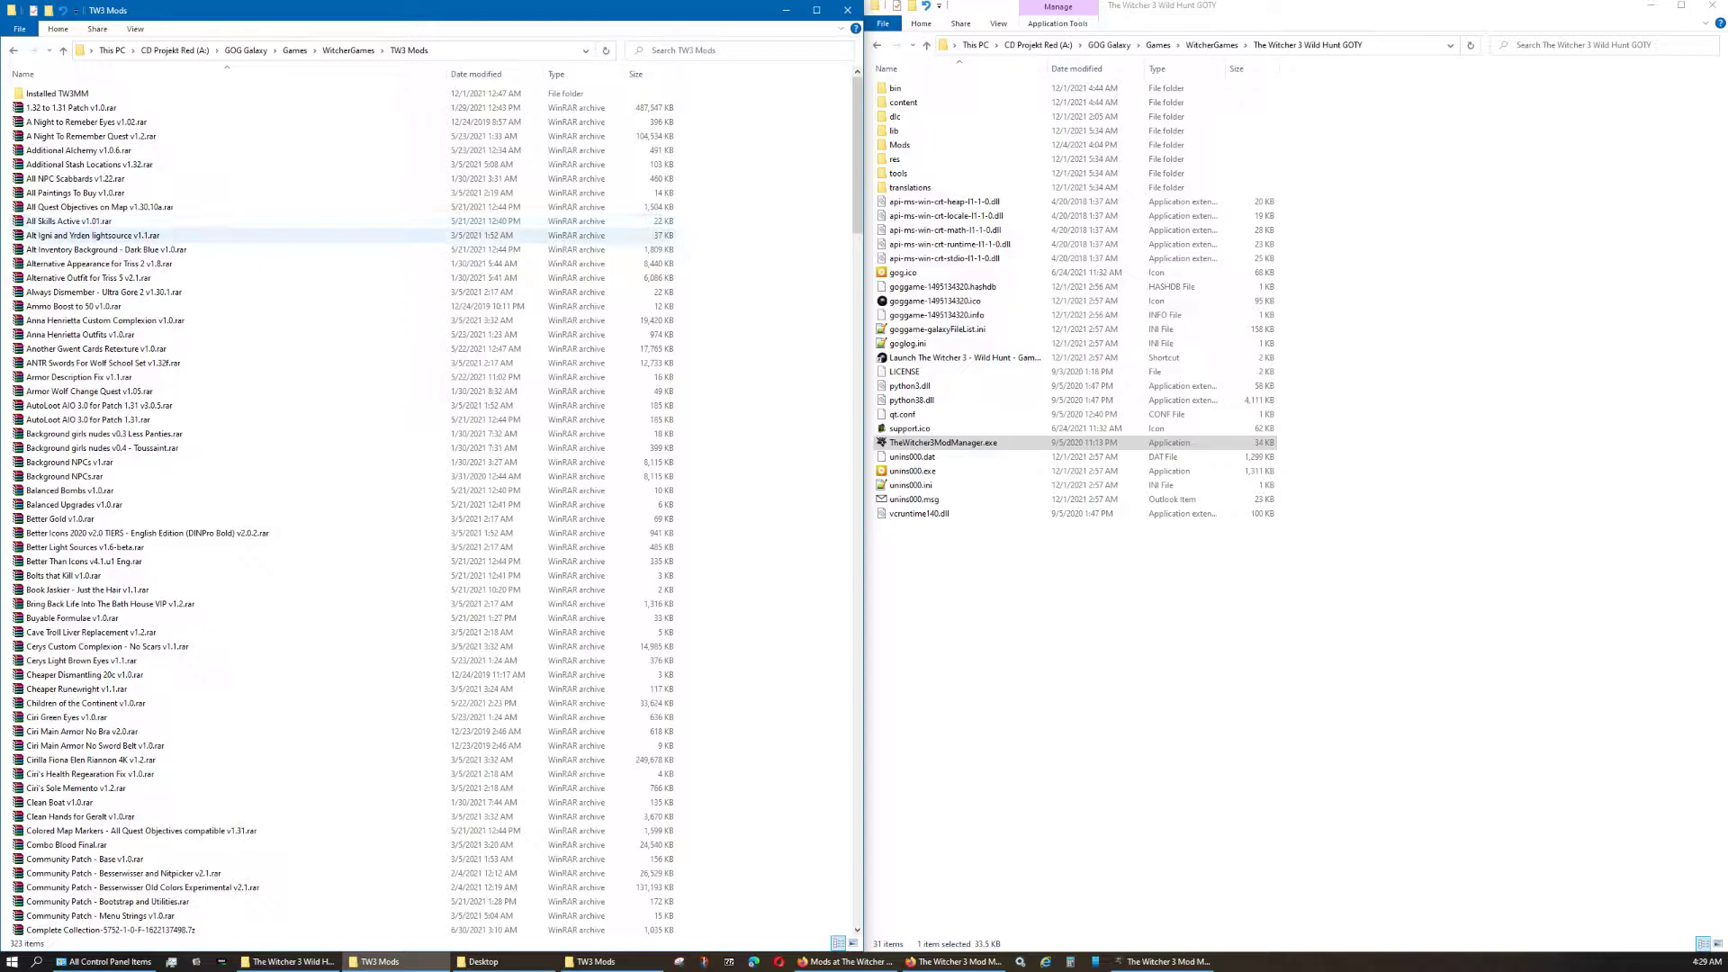
{"action": "scroll", "coordinate": [288, 250], "scroll_direction": "down", "scroll_amount": 8}
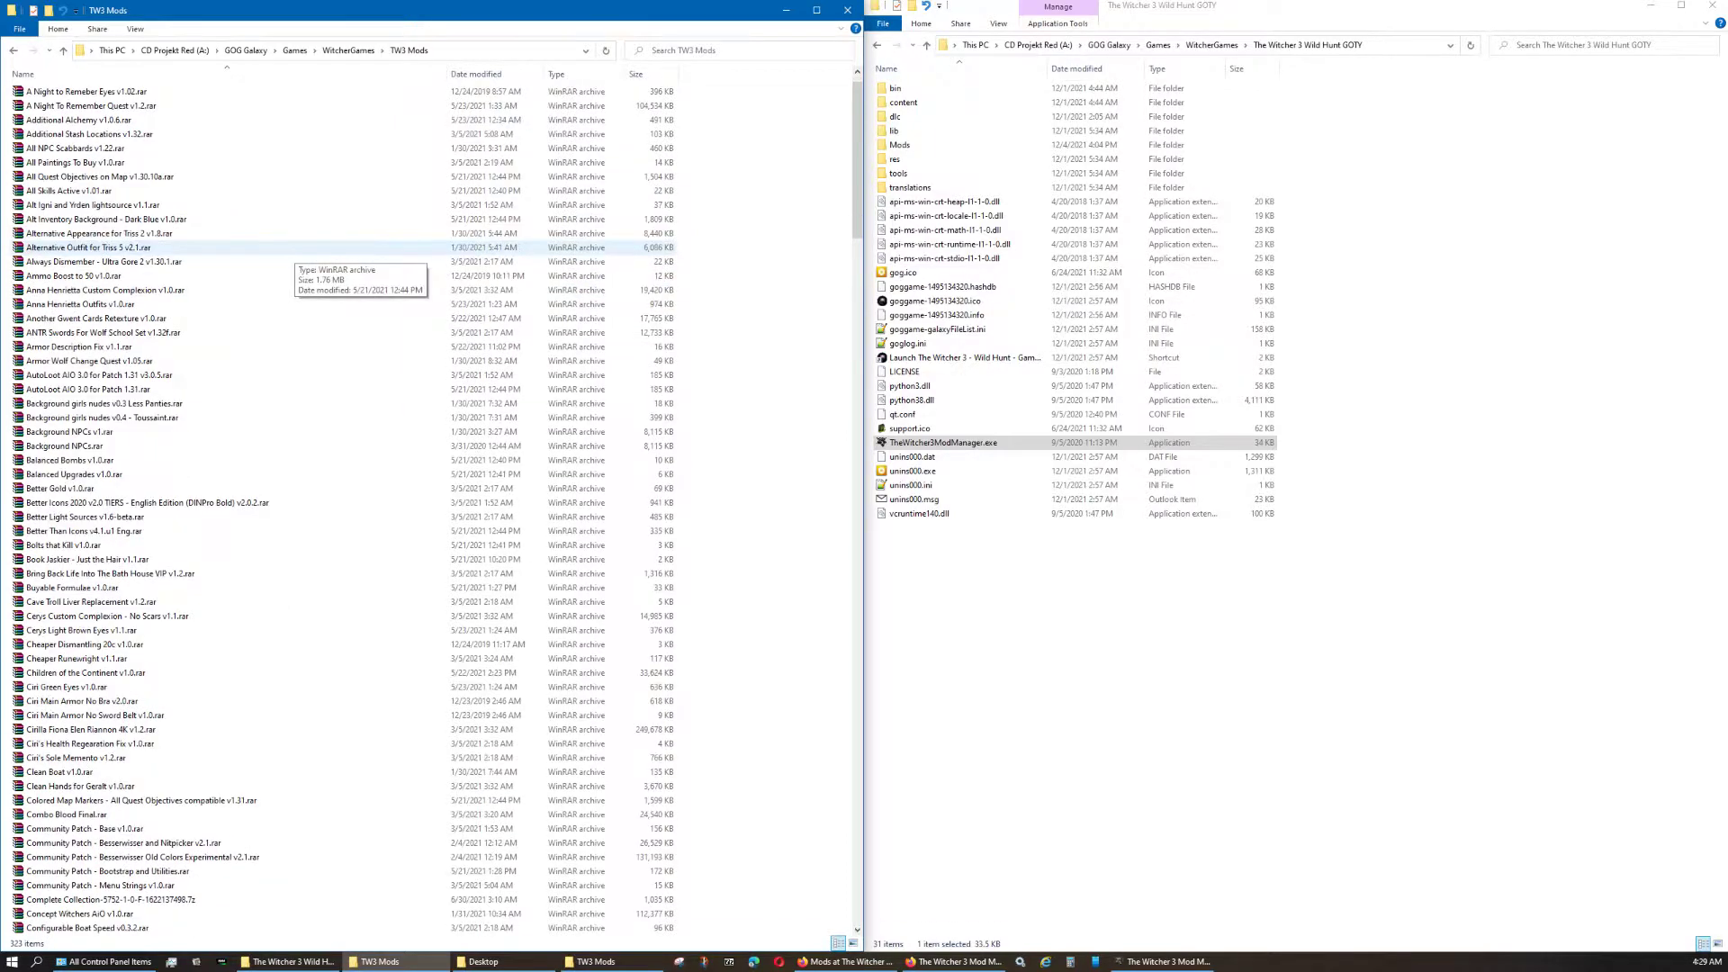
{"action": "scroll", "coordinate": [288, 249], "scroll_direction": "down", "scroll_amount": 11}
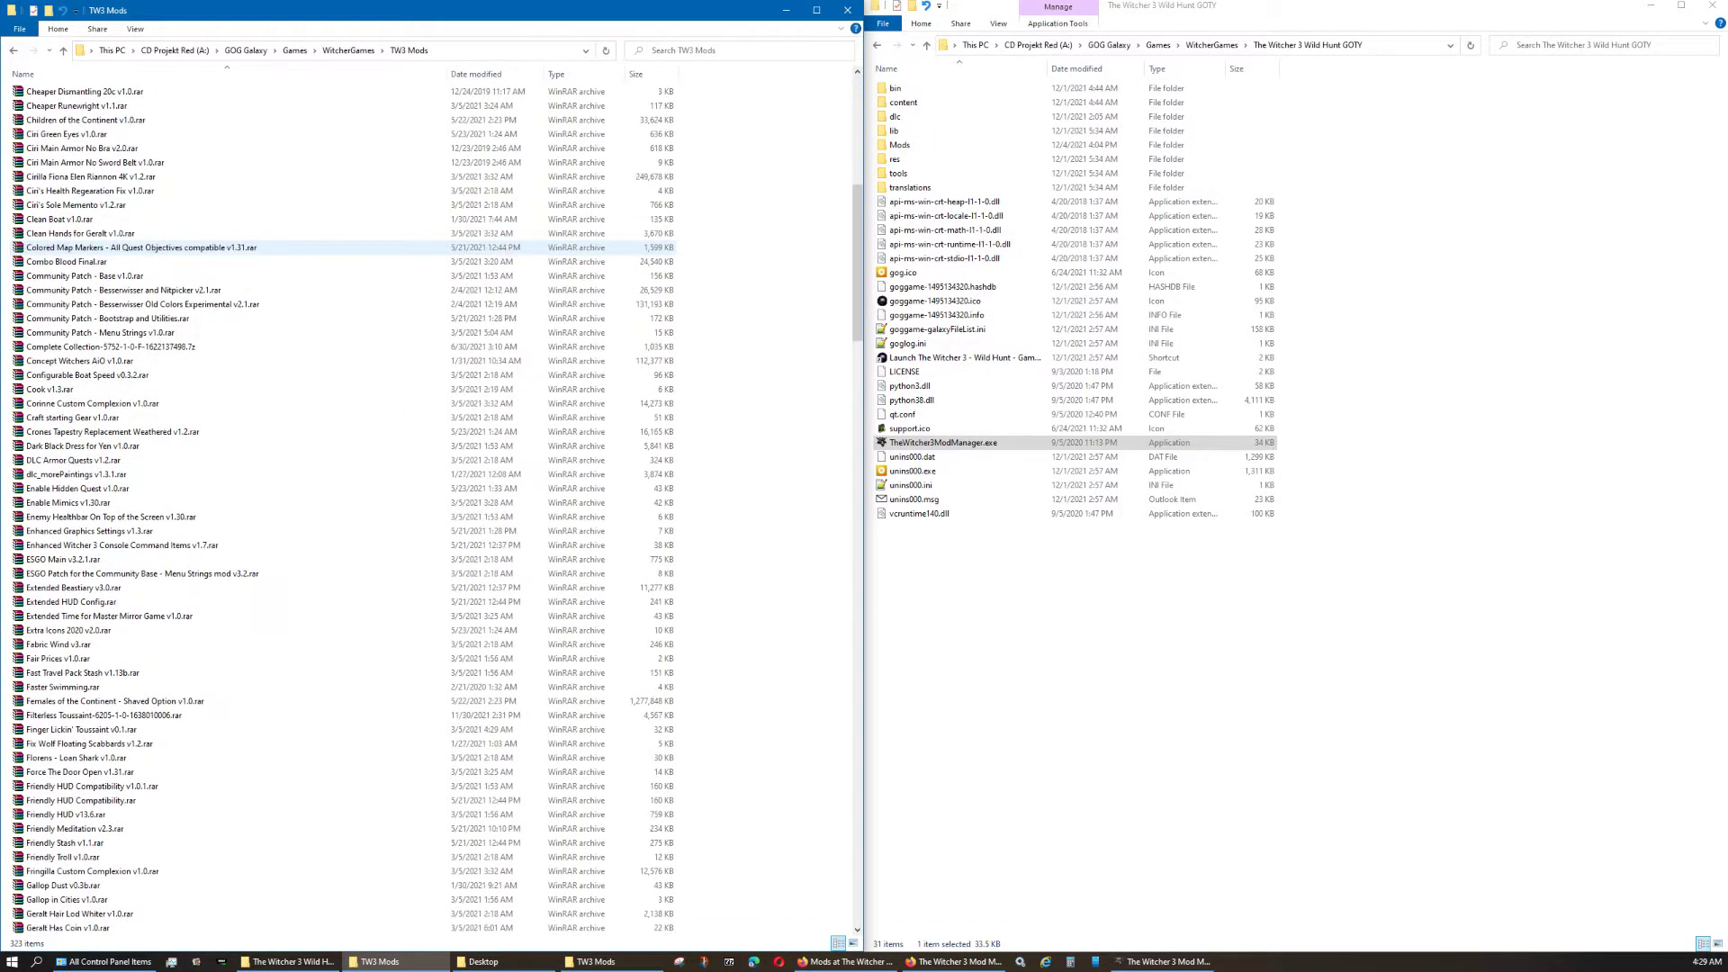
{"action": "scroll", "coordinate": [288, 249], "scroll_direction": "down", "scroll_amount": 10}
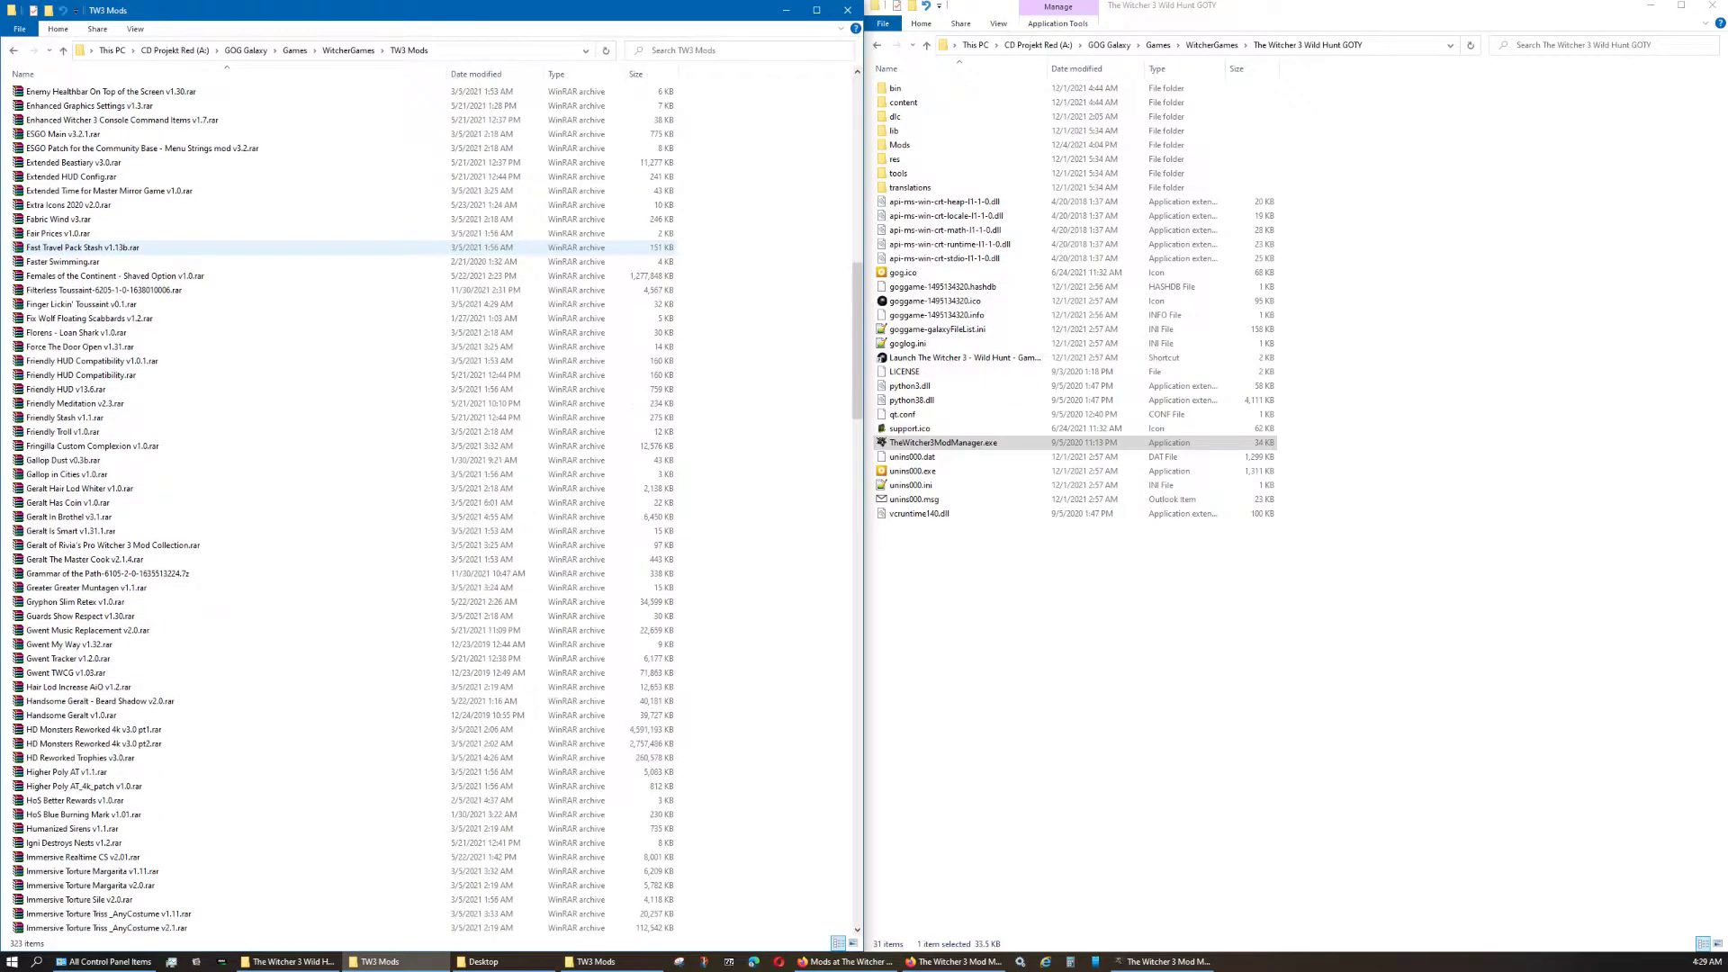
{"action": "scroll", "coordinate": [288, 249], "scroll_direction": "down", "scroll_amount": 1}
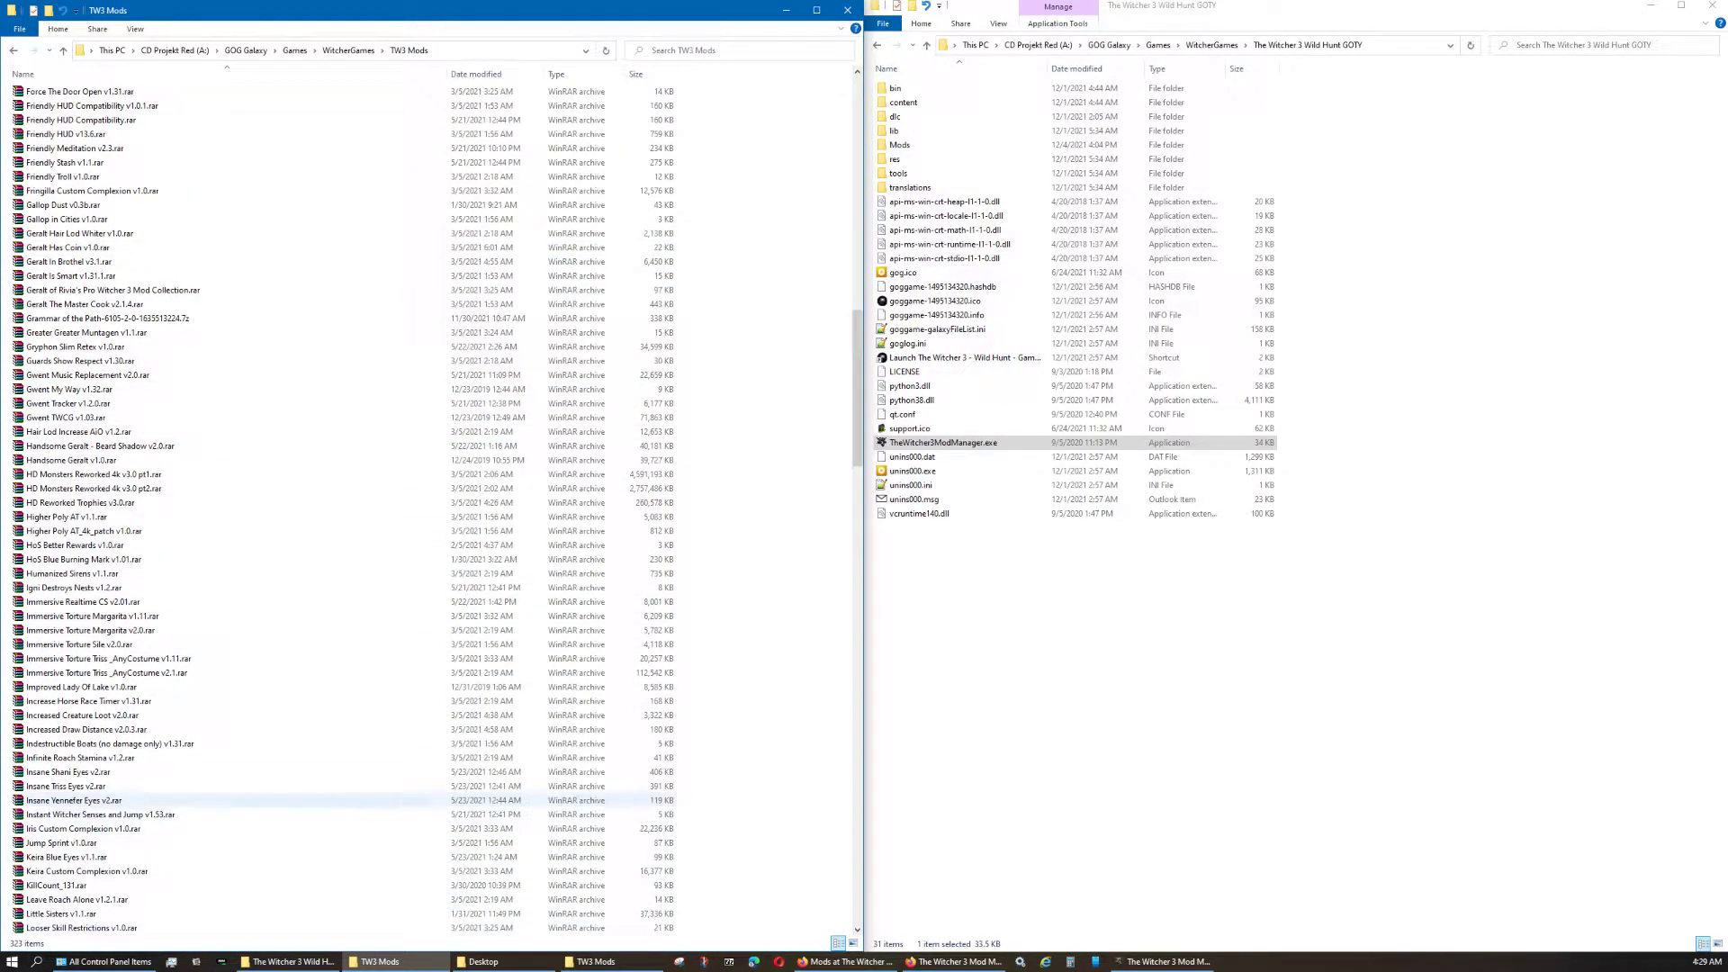
{"action": "scroll", "coordinate": [288, 812], "scroll_direction": "up", "scroll_amount": 4}
{"action": "scroll", "coordinate": [288, 811], "scroll_direction": "up", "scroll_amount": 18}
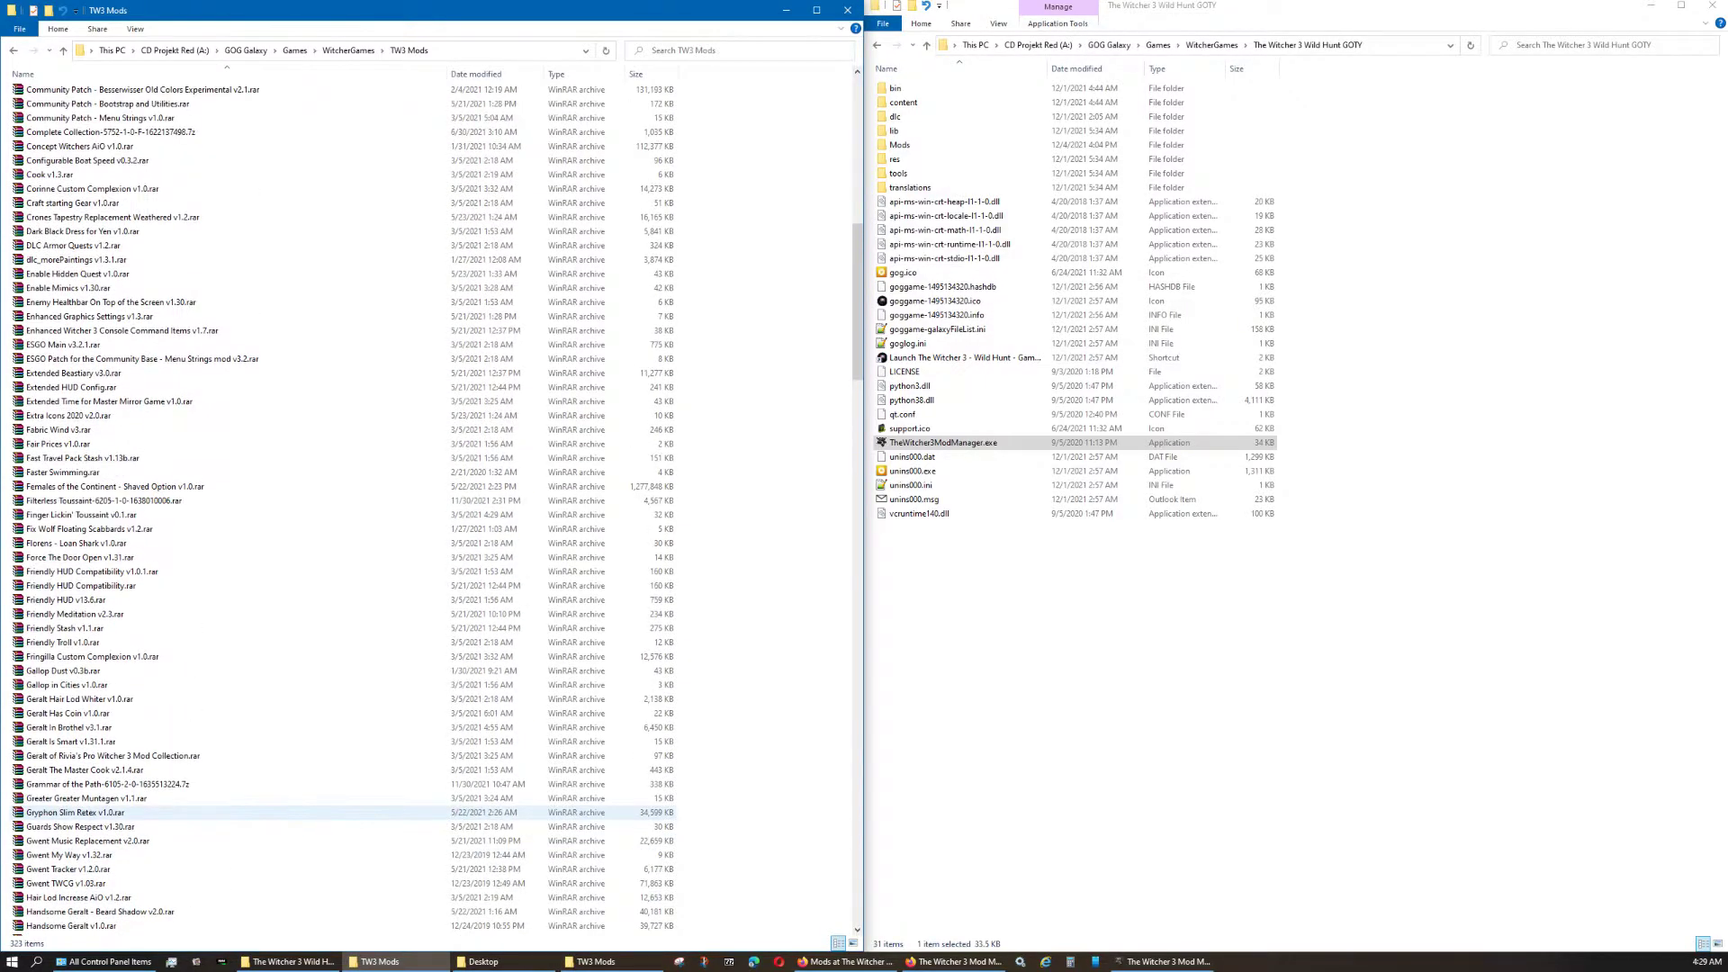
{"action": "scroll", "coordinate": [288, 798], "scroll_direction": "up", "scroll_amount": 8}
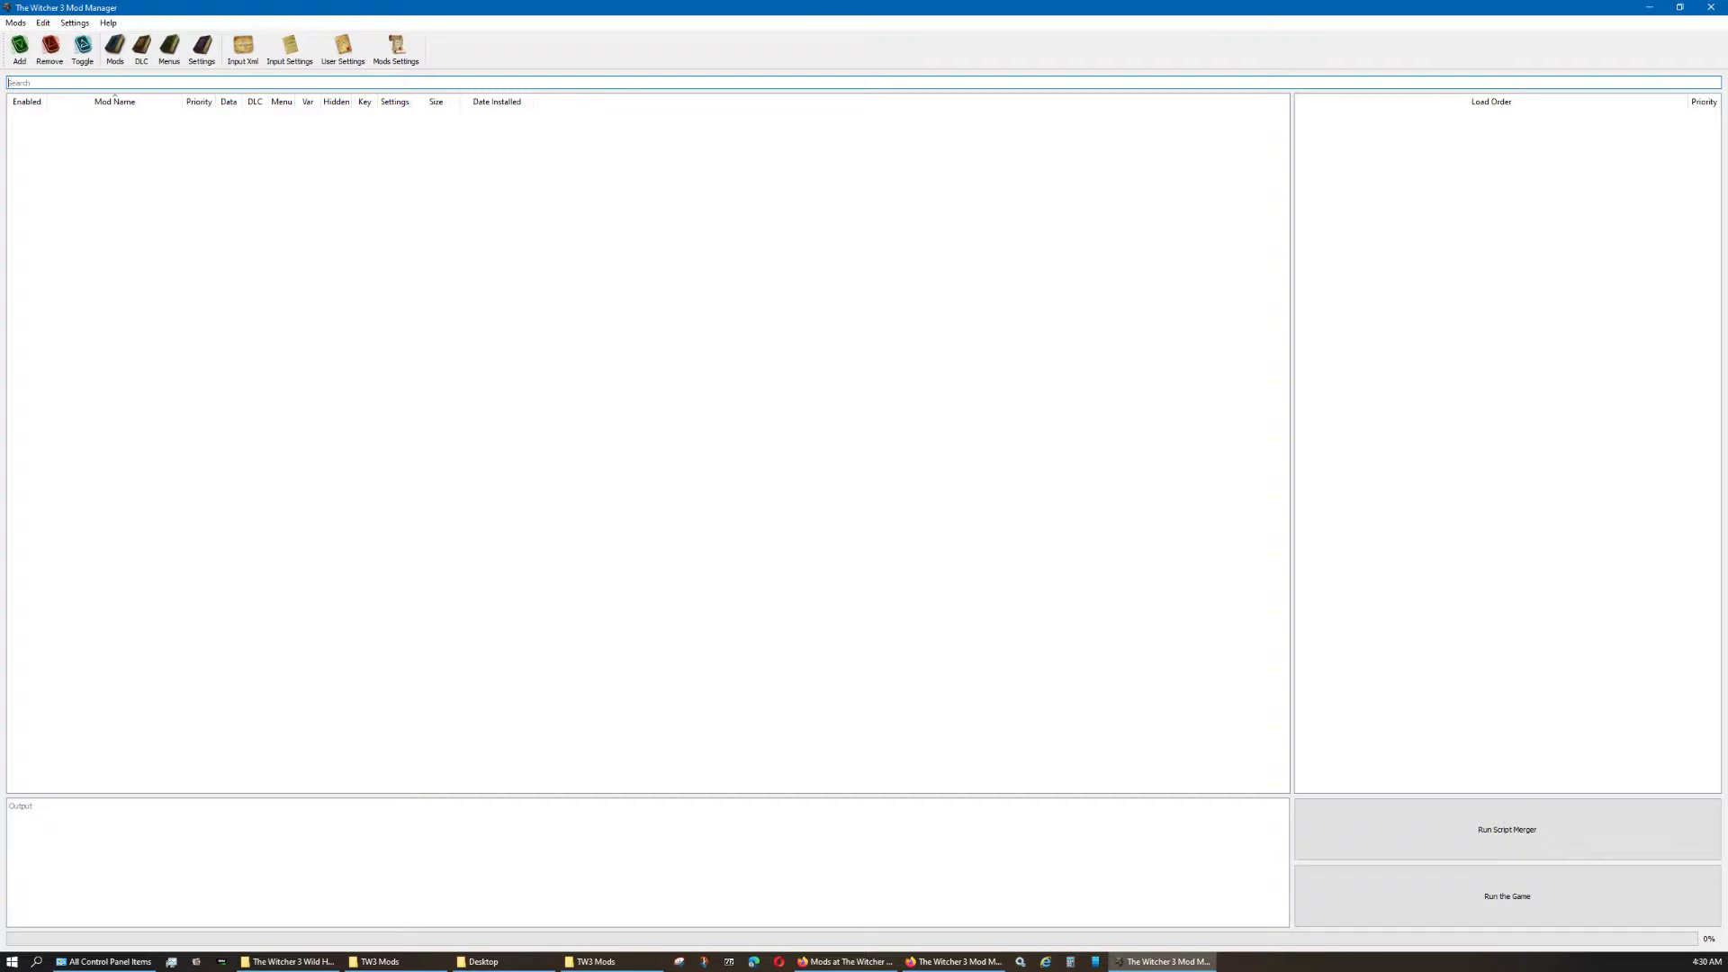
- In The Witcher 3 Mod Manager, add the archives from 1.32 to 1.31 Patch v1.0.rar through Concept Witchers AiO v1.0.rar
{"action": "left_click", "coordinate": [19, 47]}
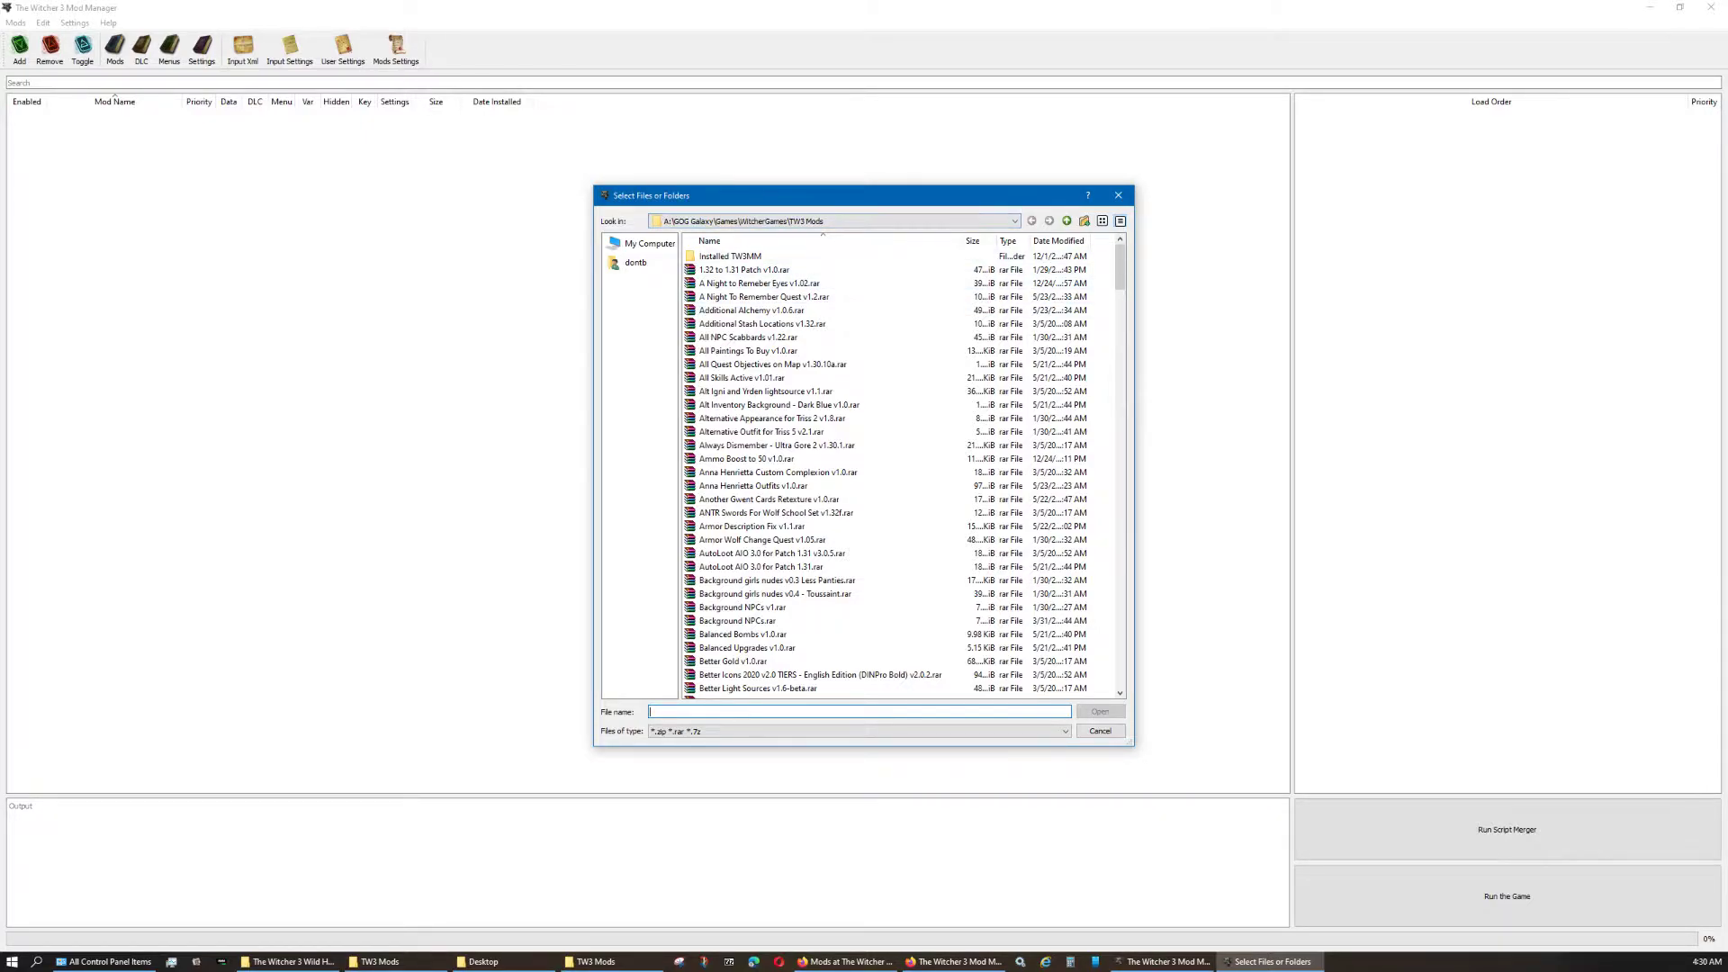
{"action": "left_click_drag", "start_coordinate": [874, 186], "coordinate": [874, 5]}
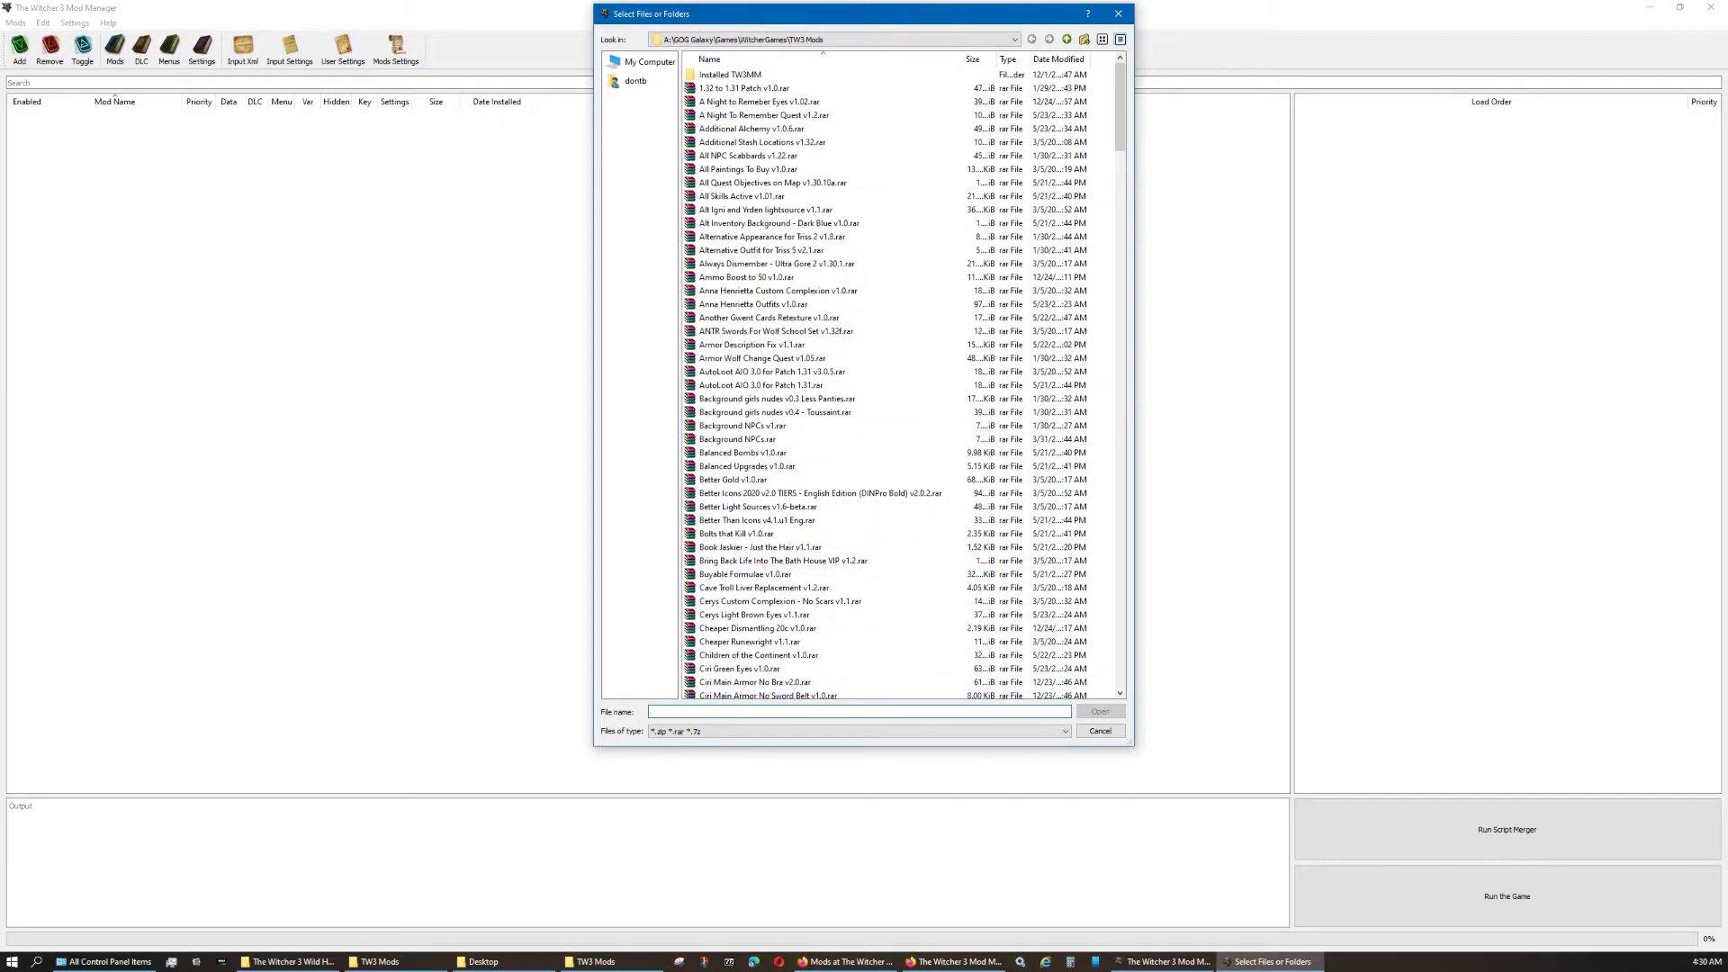
{"action": "left_click_drag", "start_coordinate": [873, 746], "coordinate": [875, 942]}
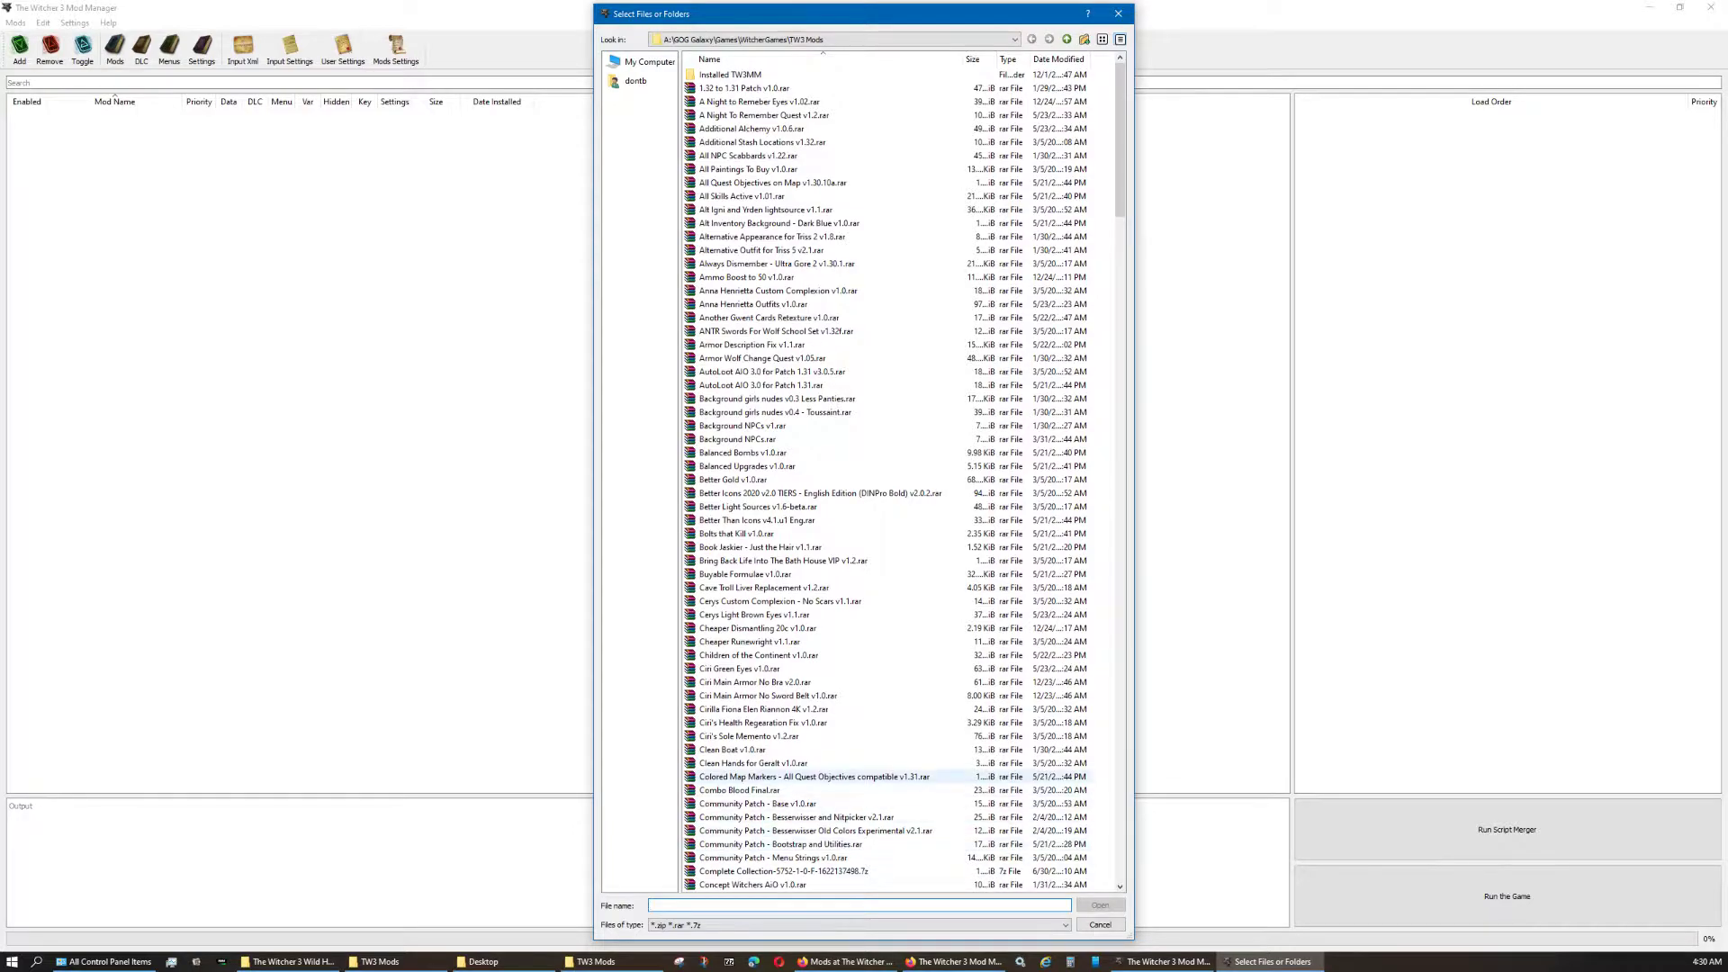
{"action": "scroll", "coordinate": [765, 749], "scroll_direction": "down", "scroll_amount": 17}
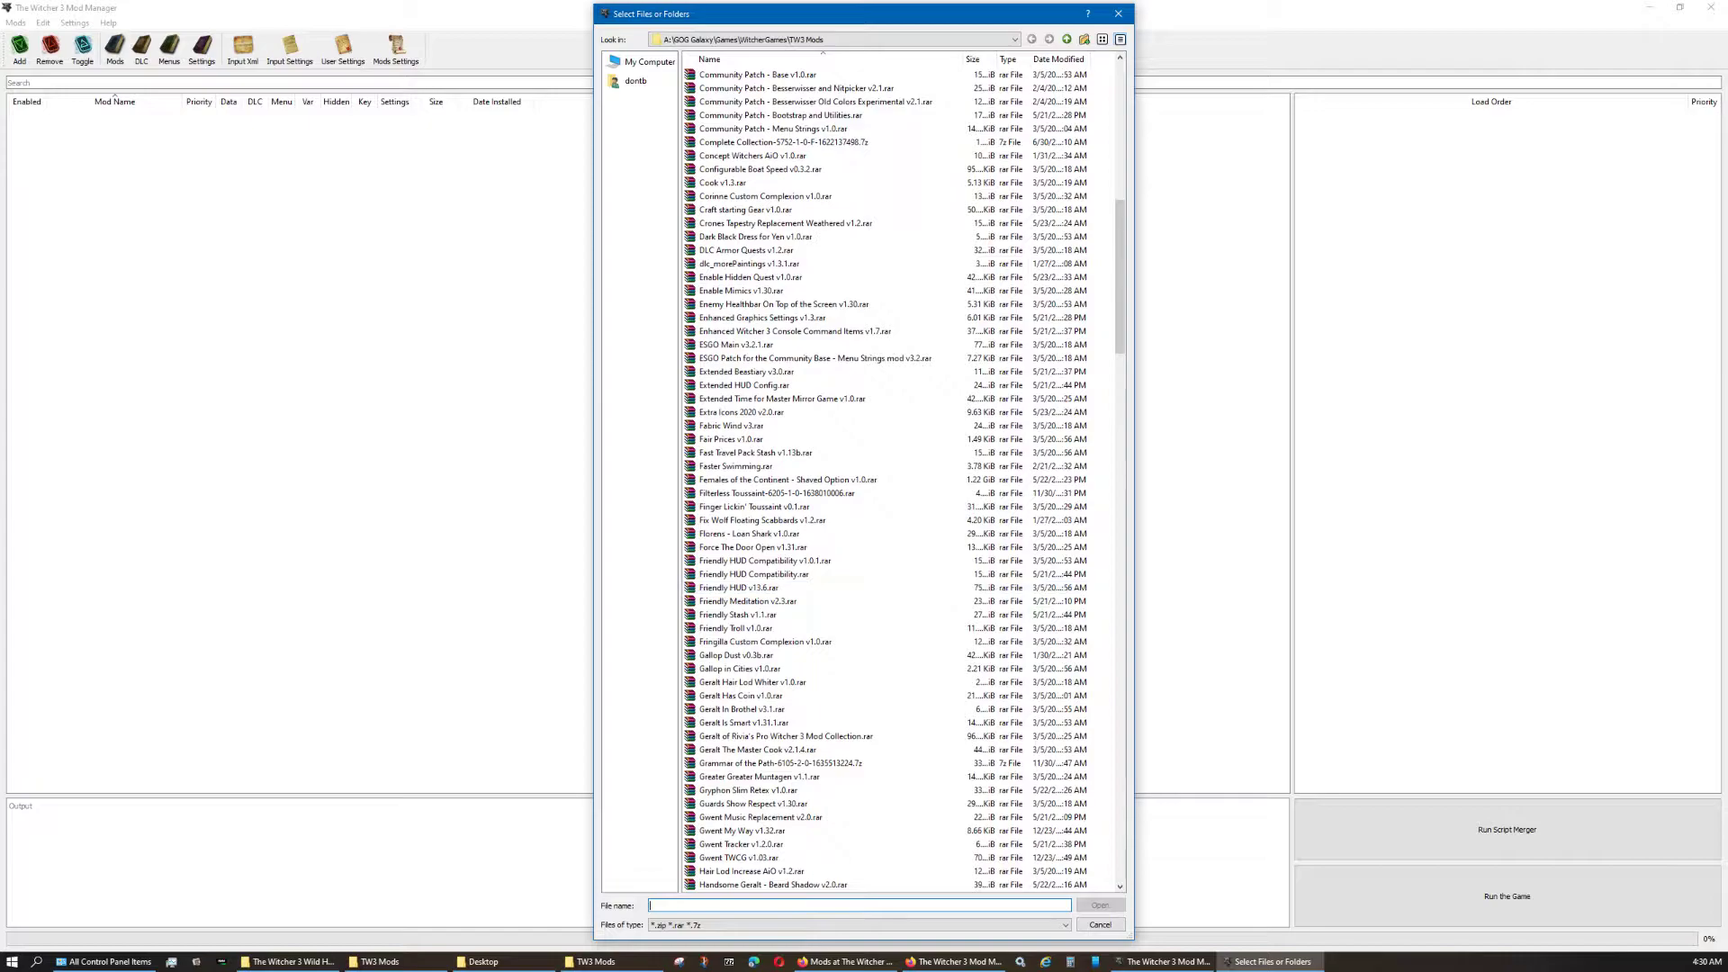
{"action": "scroll", "coordinate": [1121, 261], "scroll_direction": "up", "scroll_amount": 6}
{"action": "scroll", "coordinate": [765, 750], "scroll_direction": "up", "scroll_amount": 11}
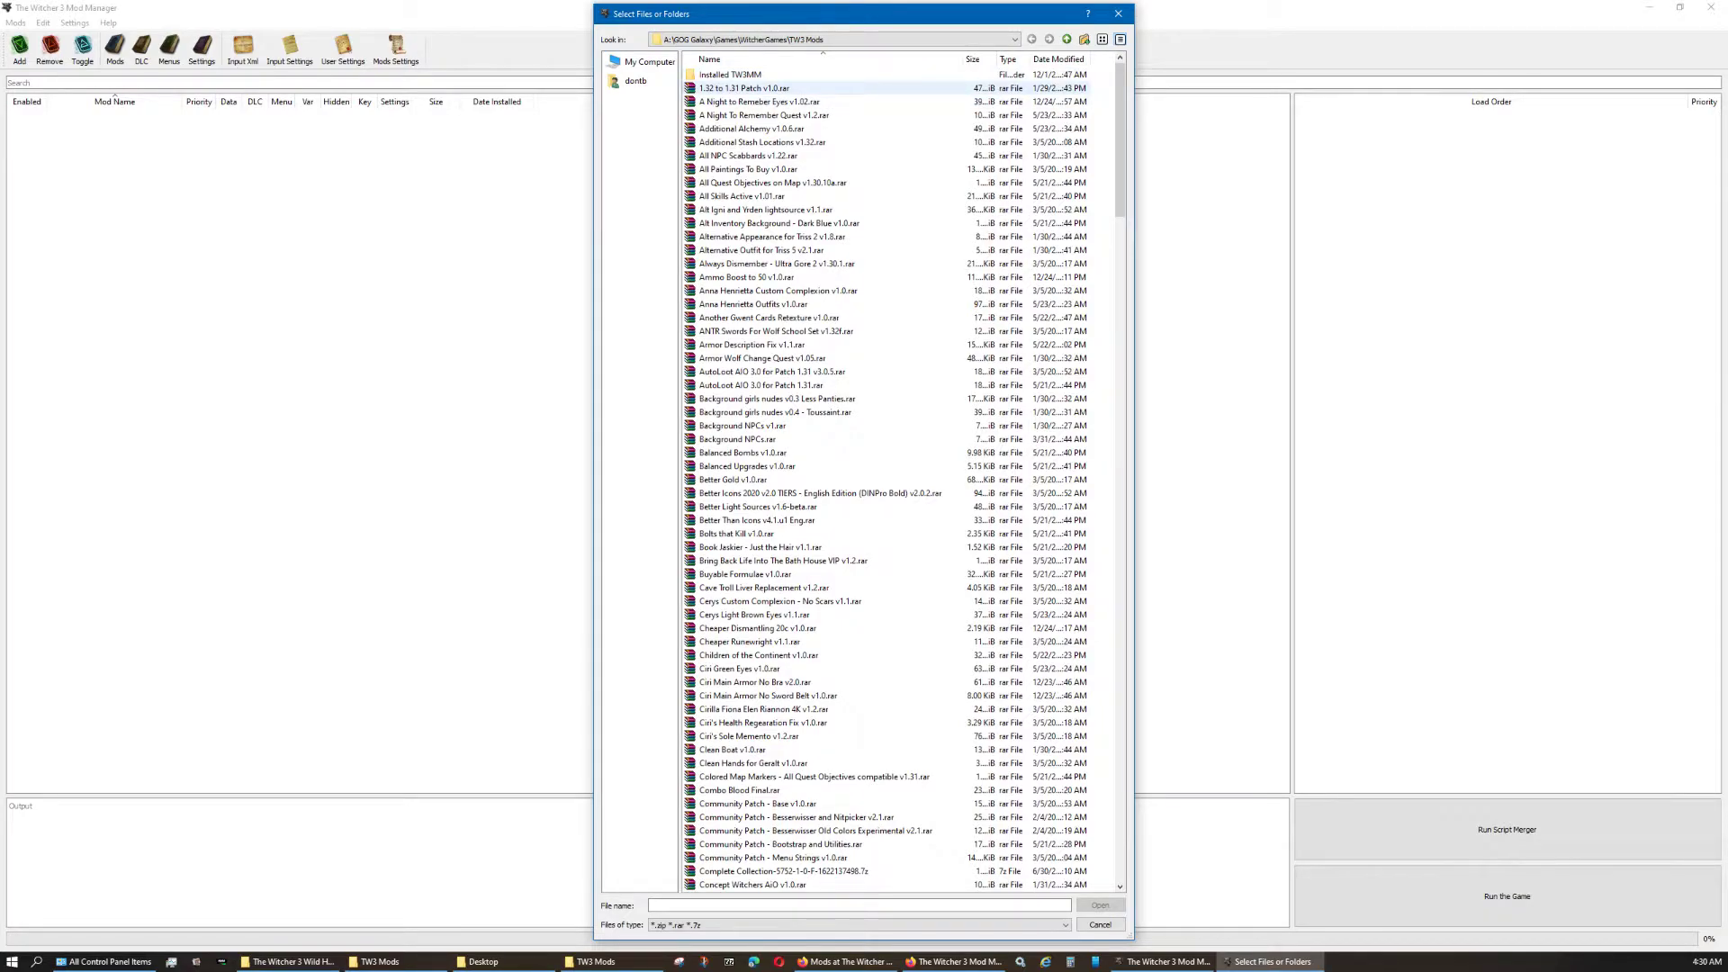
{"action": "left_click", "coordinate": [745, 88]}
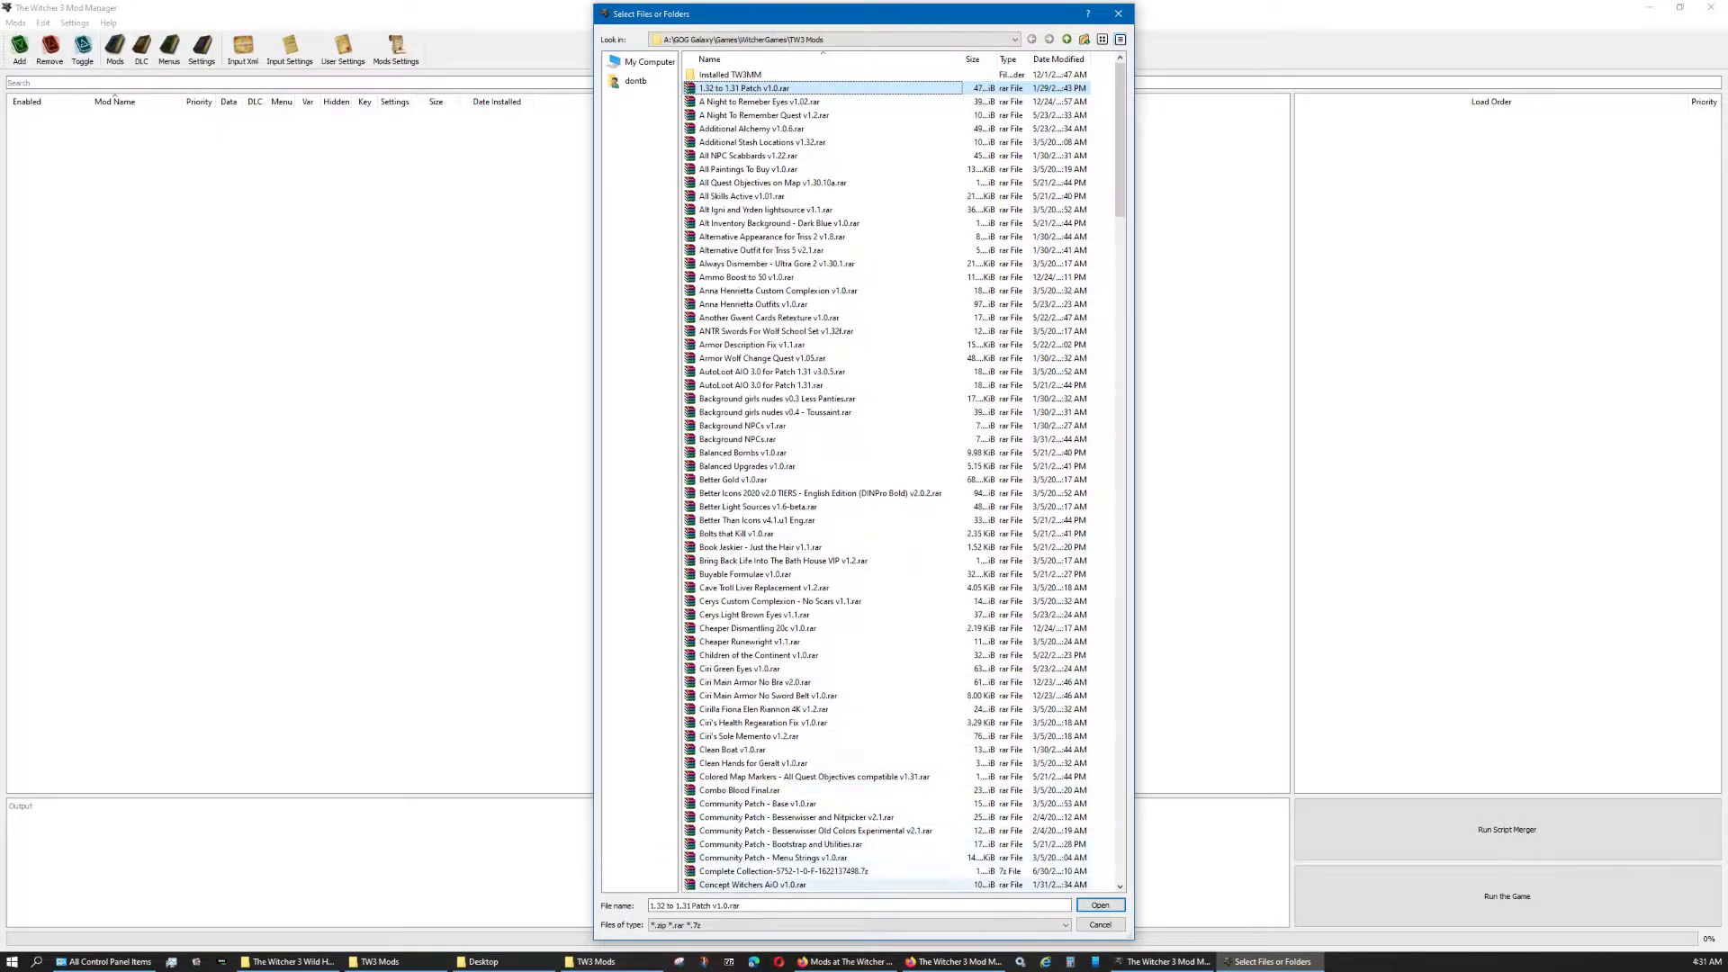
{"action": "left_click", "coordinate": [774, 884], "text": "shift"}
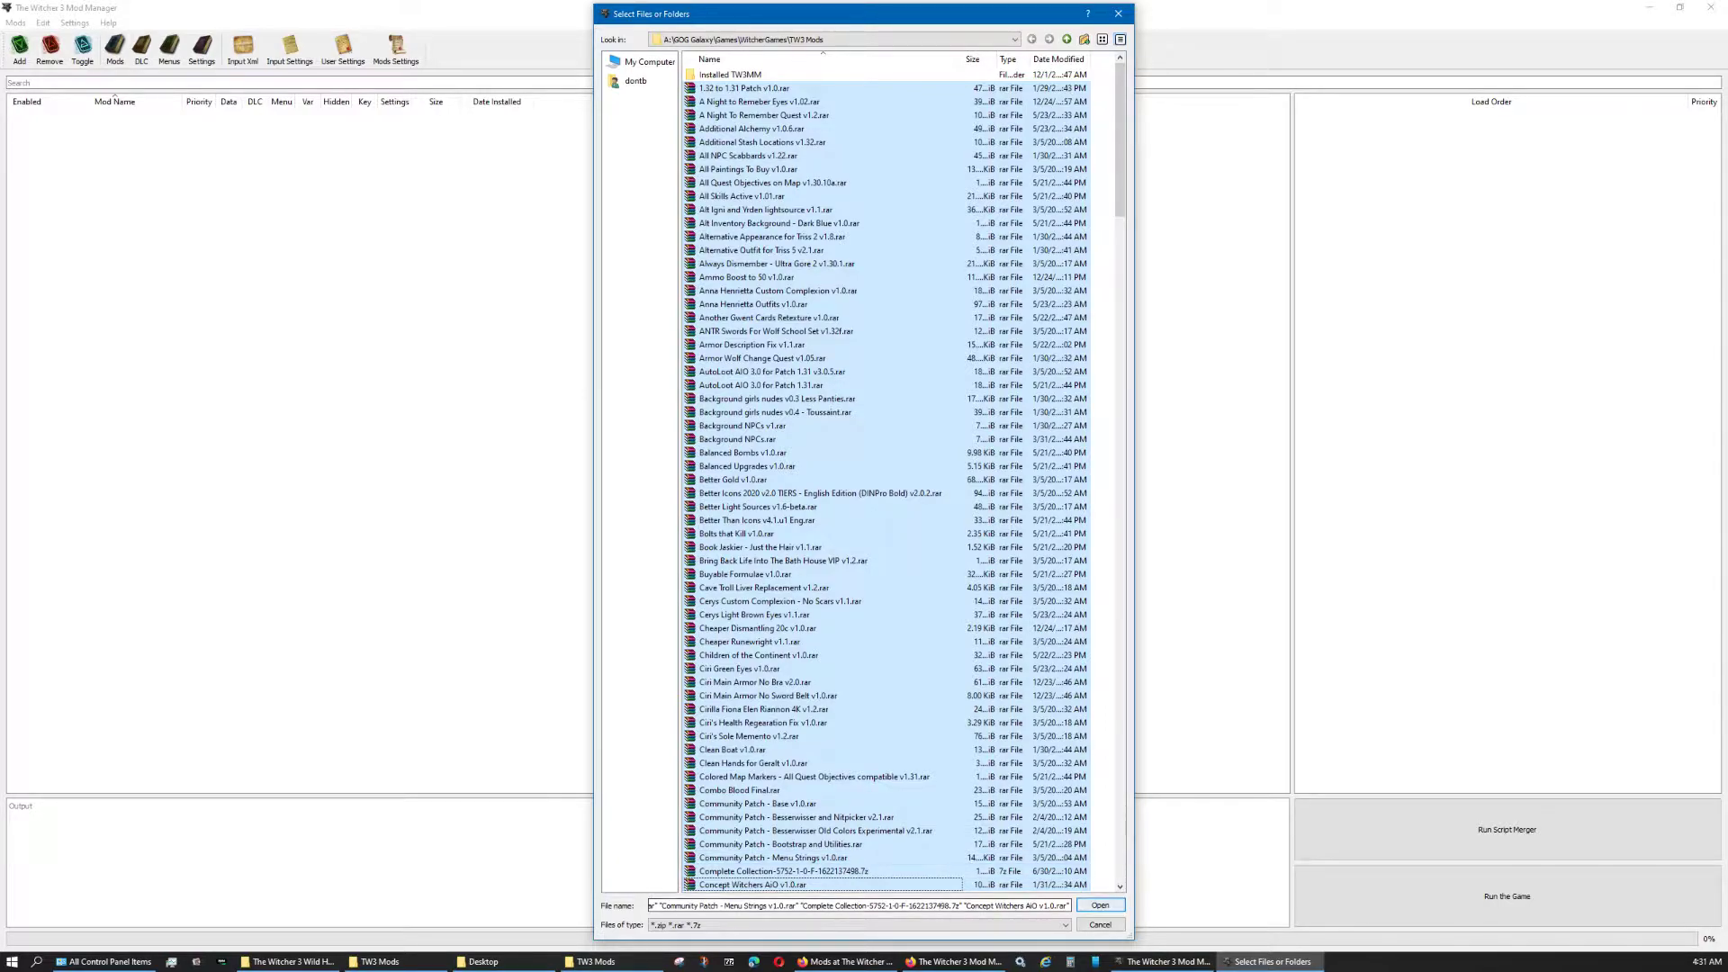
{"action": "left_click", "coordinate": [1100, 906]}
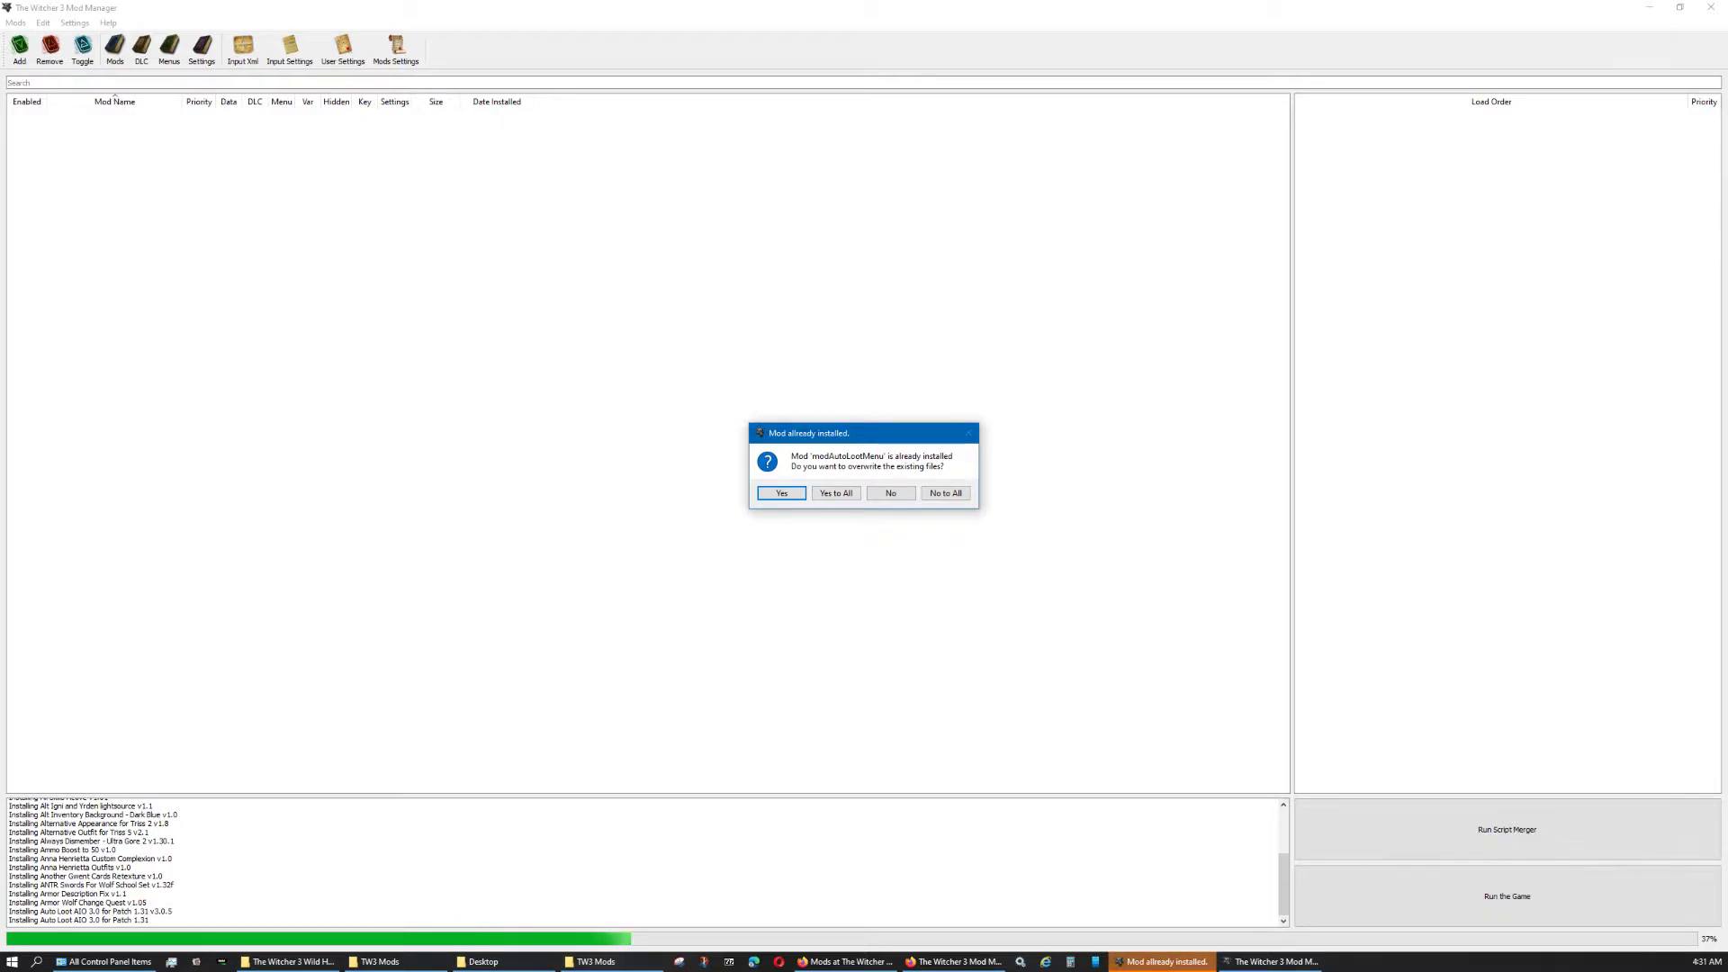
- Decline overwriting the files of already installed mods such as modAutoLootMenu, and skip running Script Merger
{"action": "left_click", "coordinate": [890, 493]}
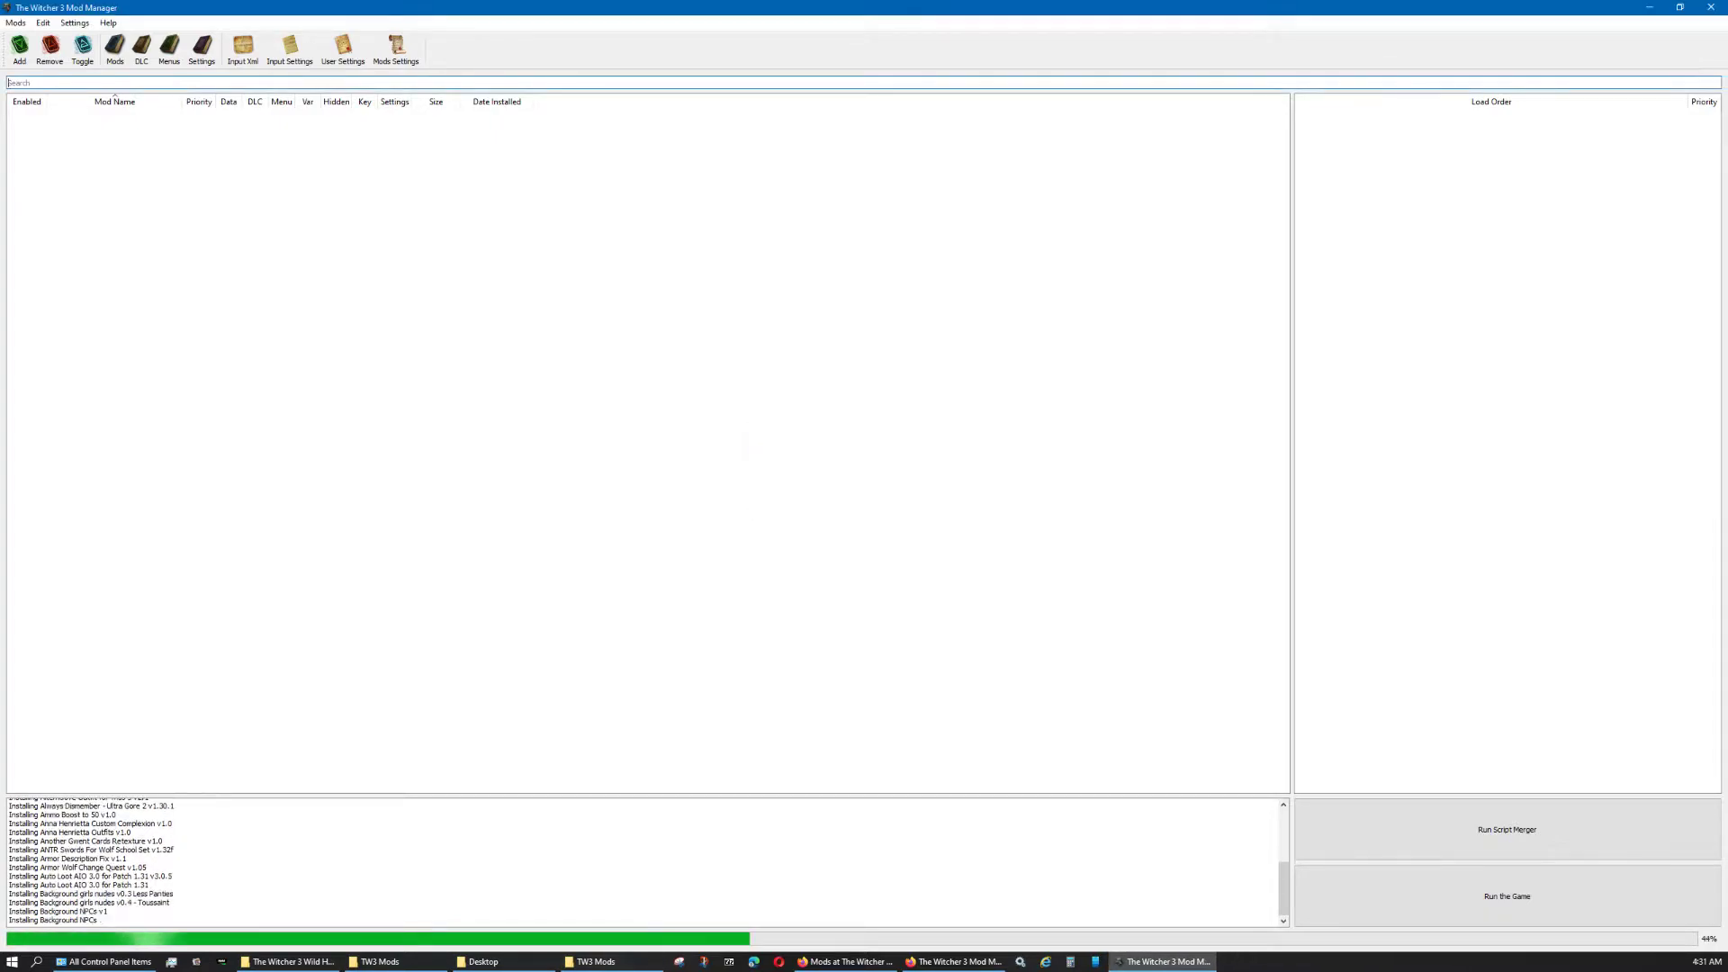
{"action": "left_click", "coordinate": [890, 493]}
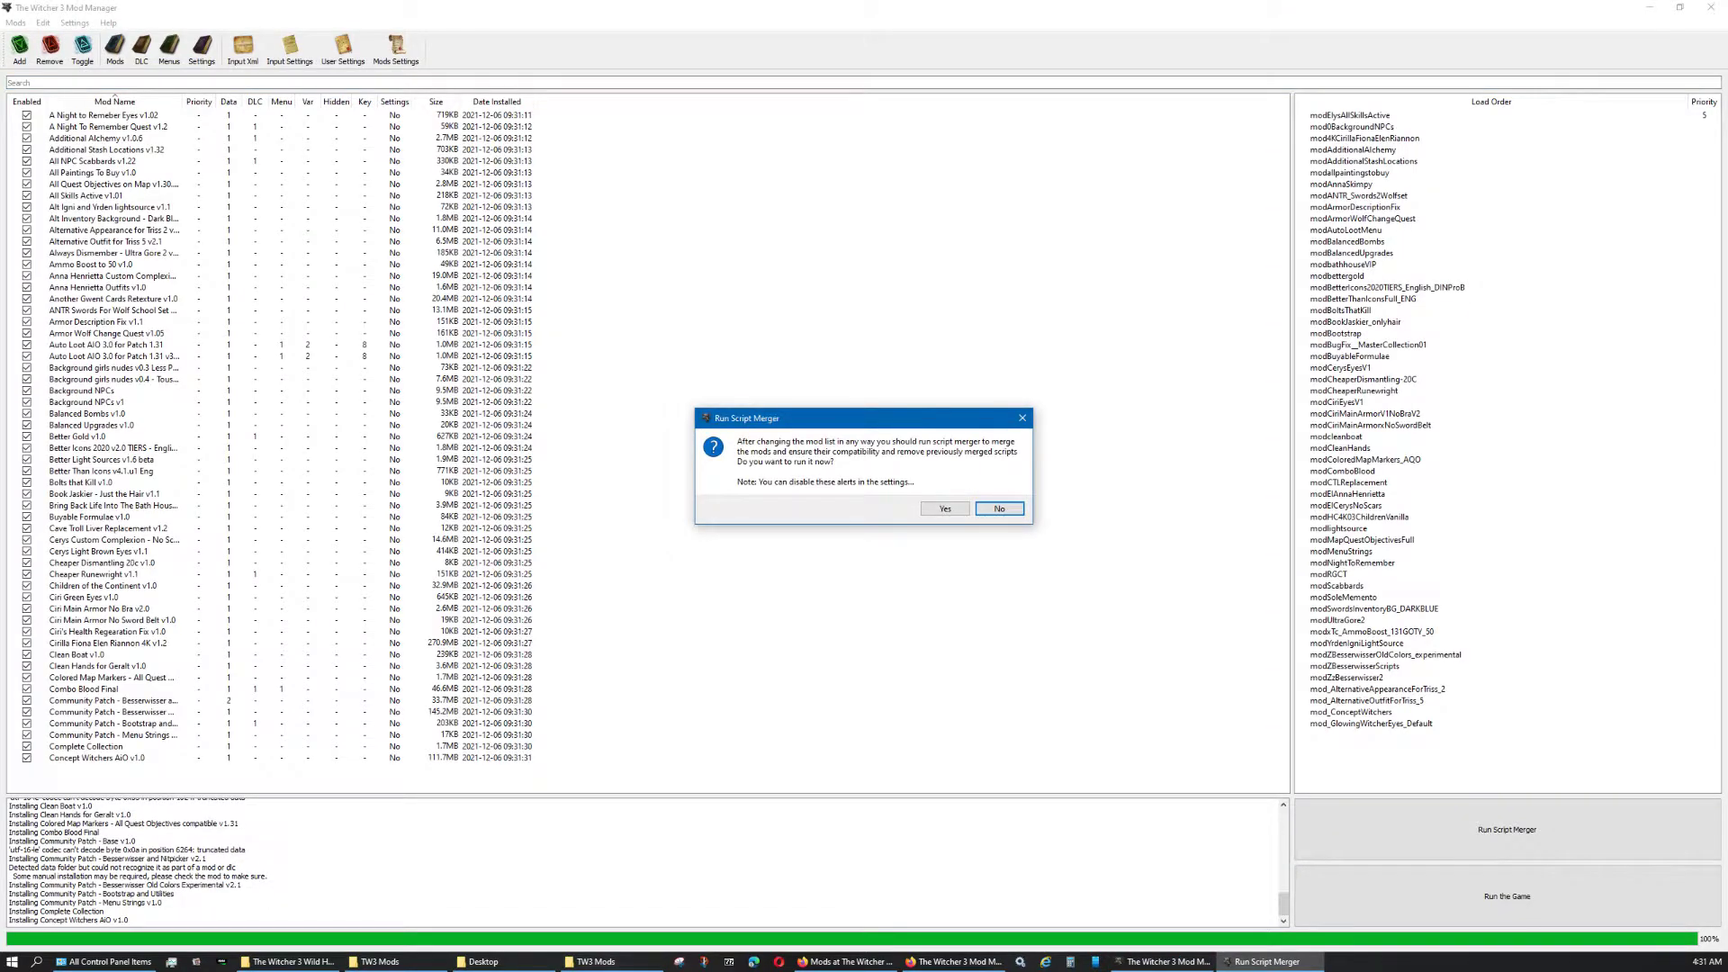
{"action": "key", "text": "Return"}
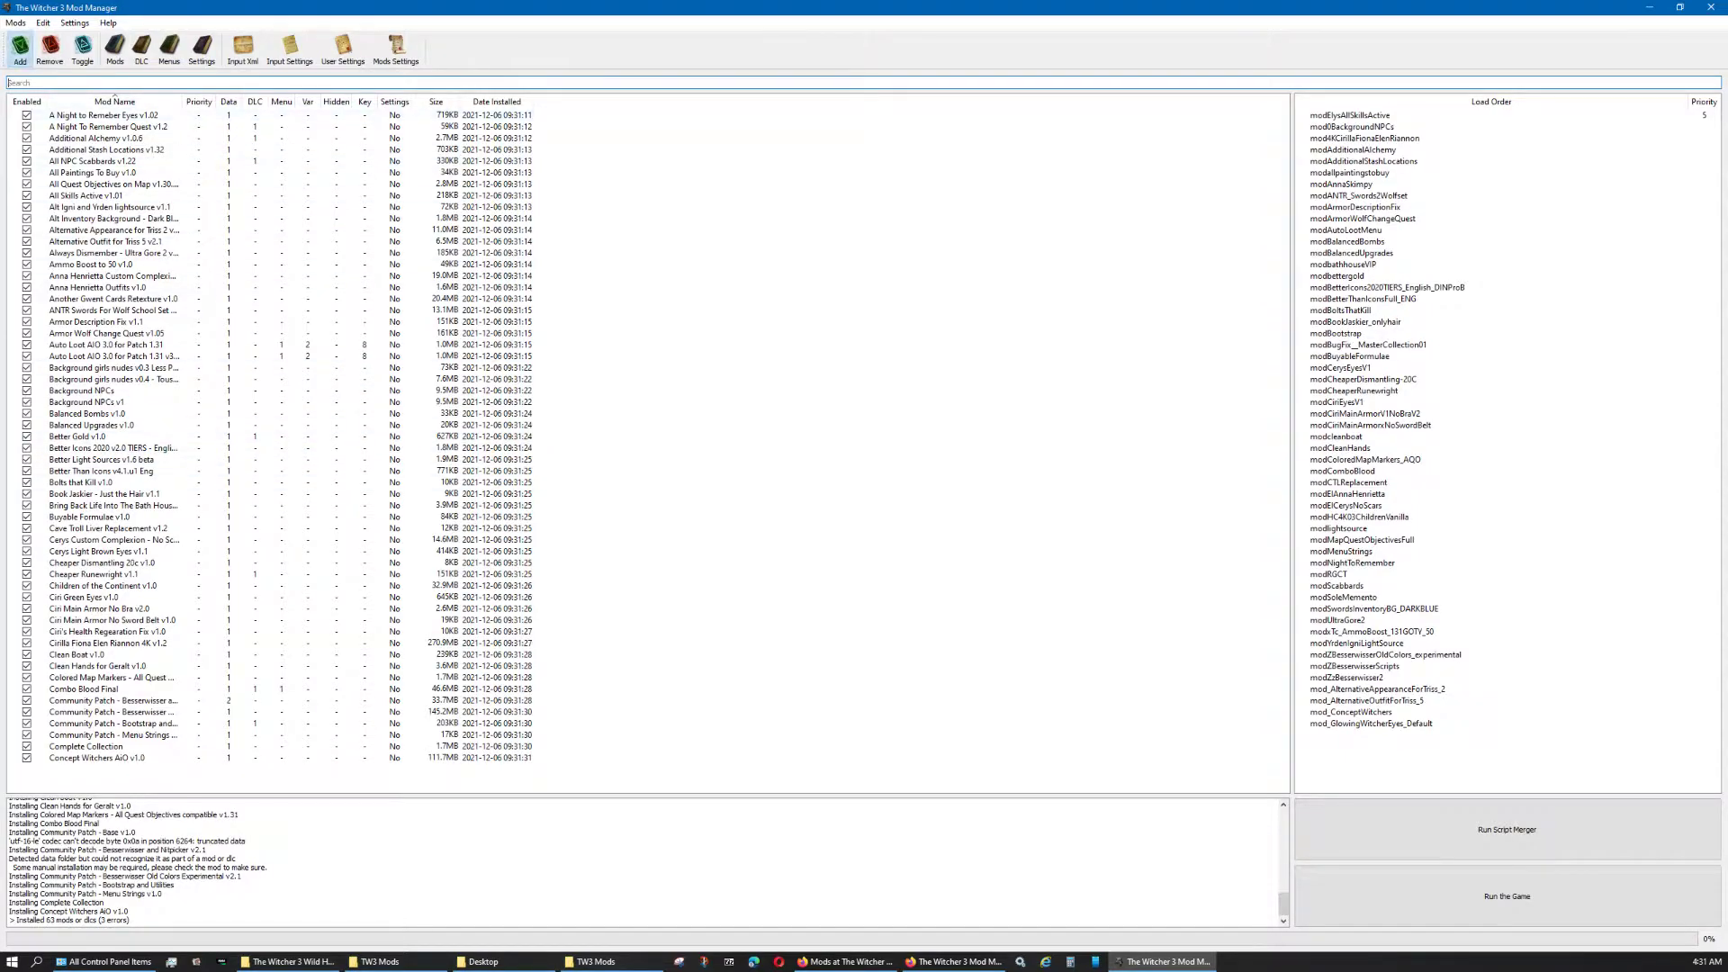
{"action": "left_click", "coordinate": [19, 47]}
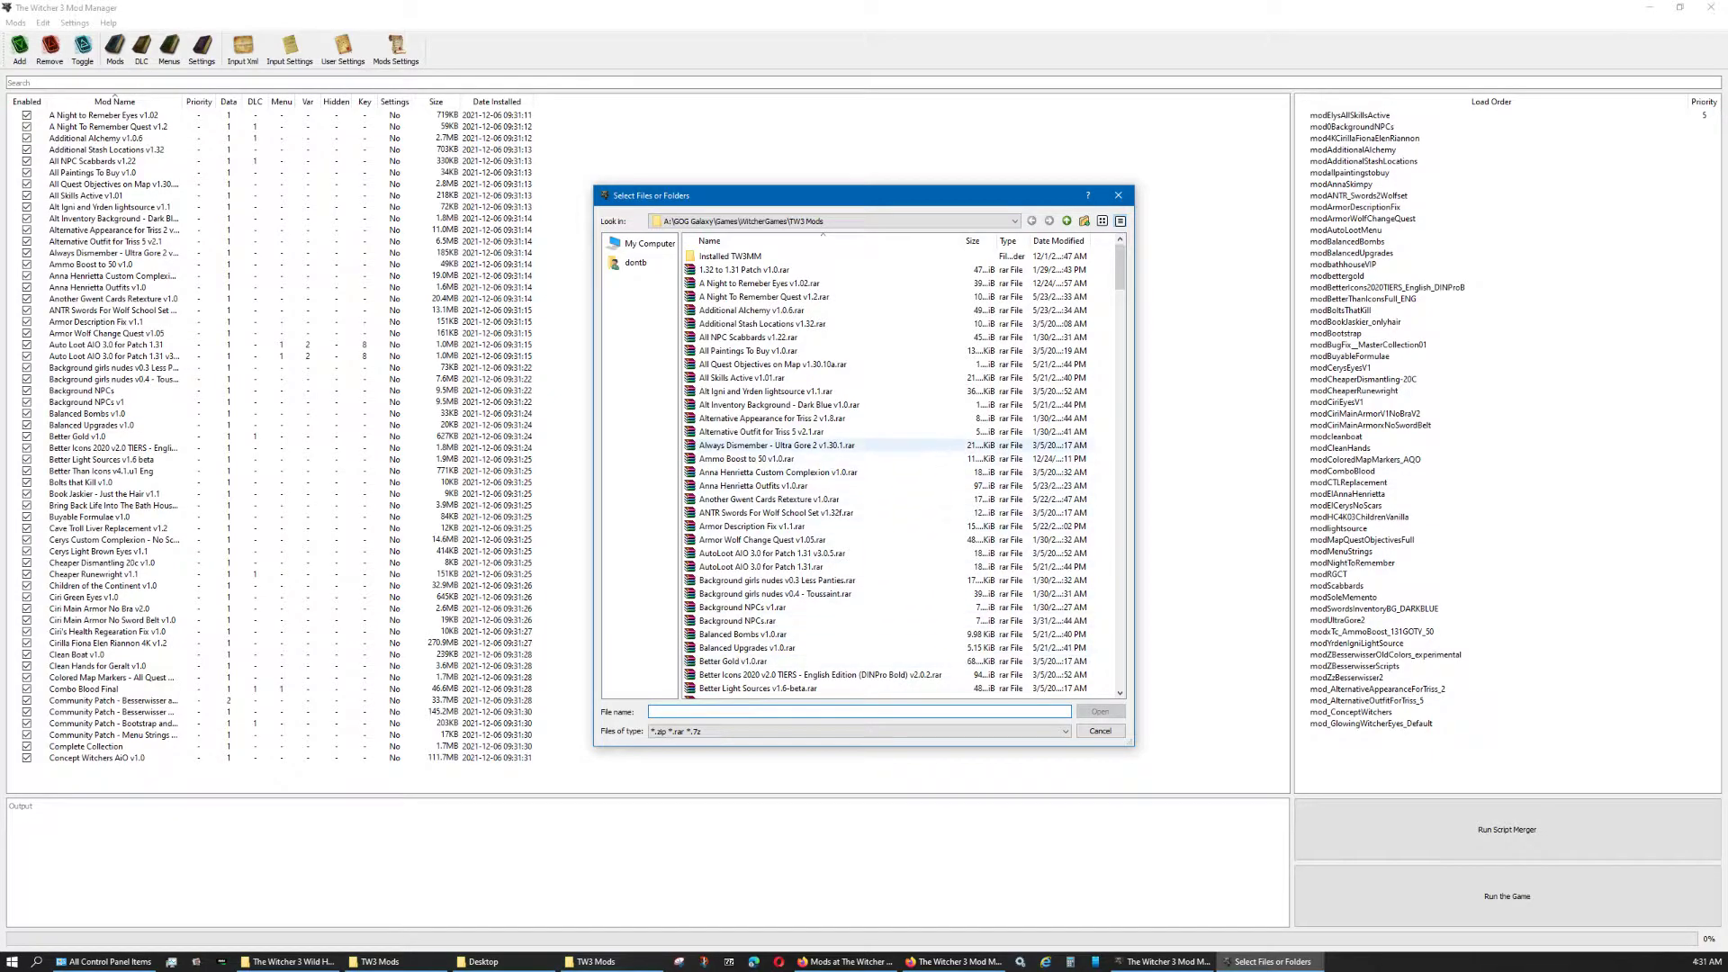
{"action": "left_click_drag", "start_coordinate": [898, 187], "coordinate": [897, 6]}
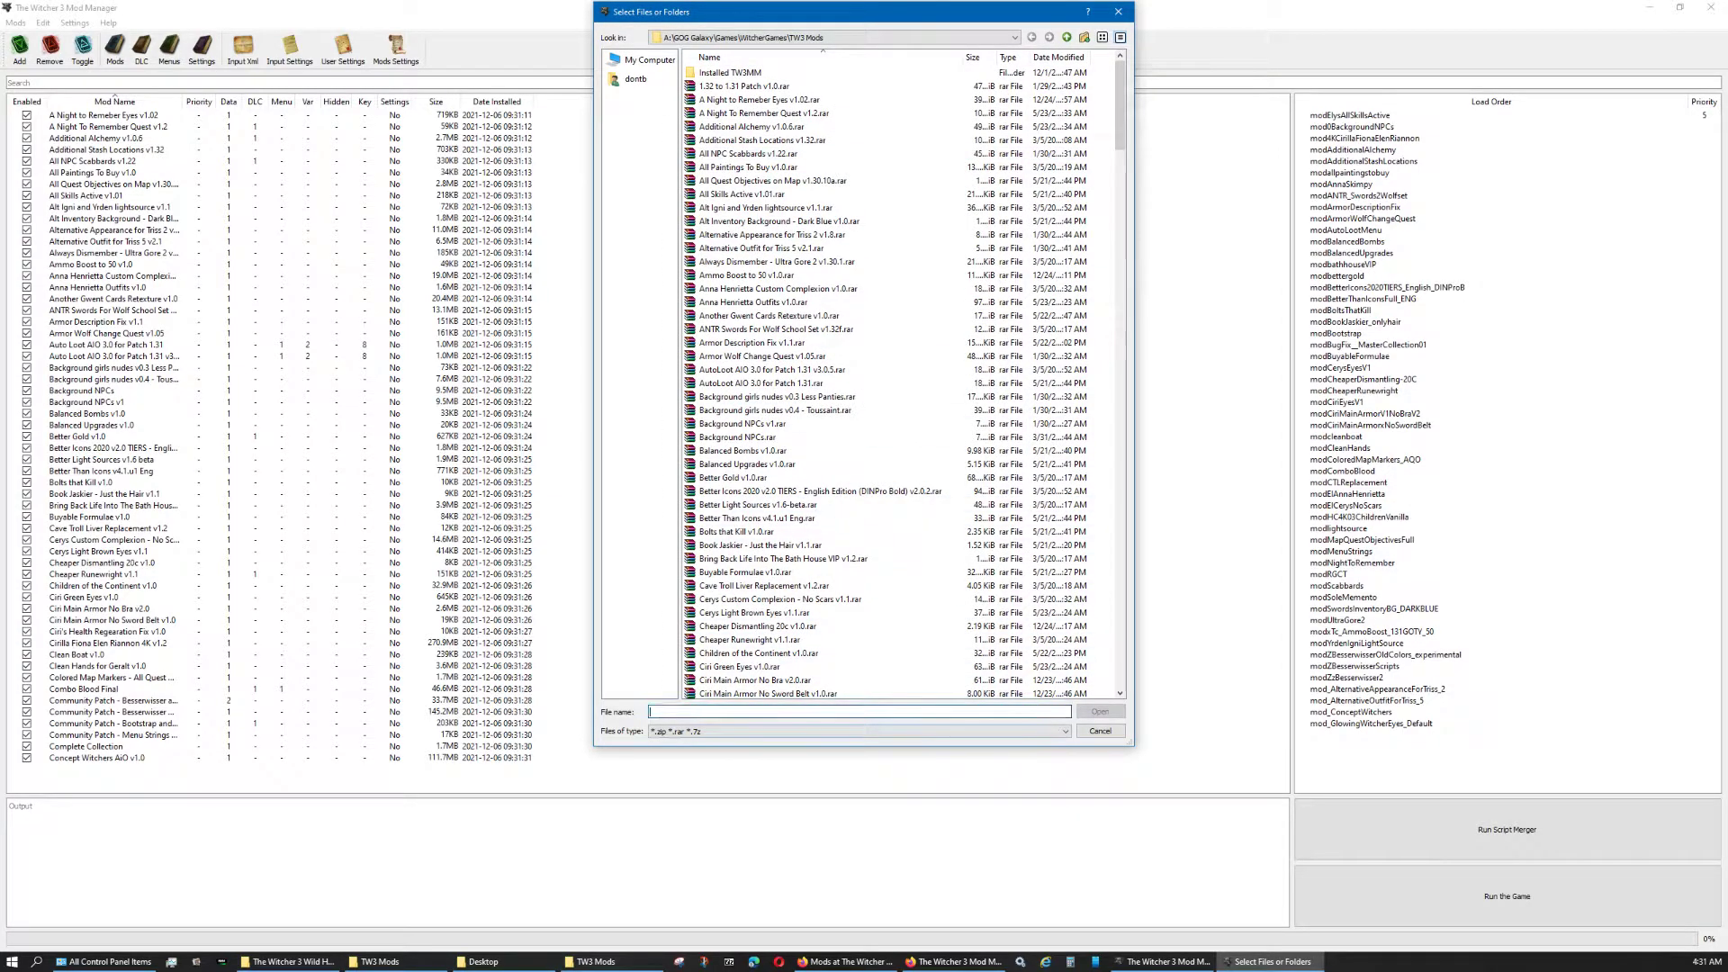
{"action": "left_click_drag", "start_coordinate": [872, 746], "coordinate": [869, 939]}
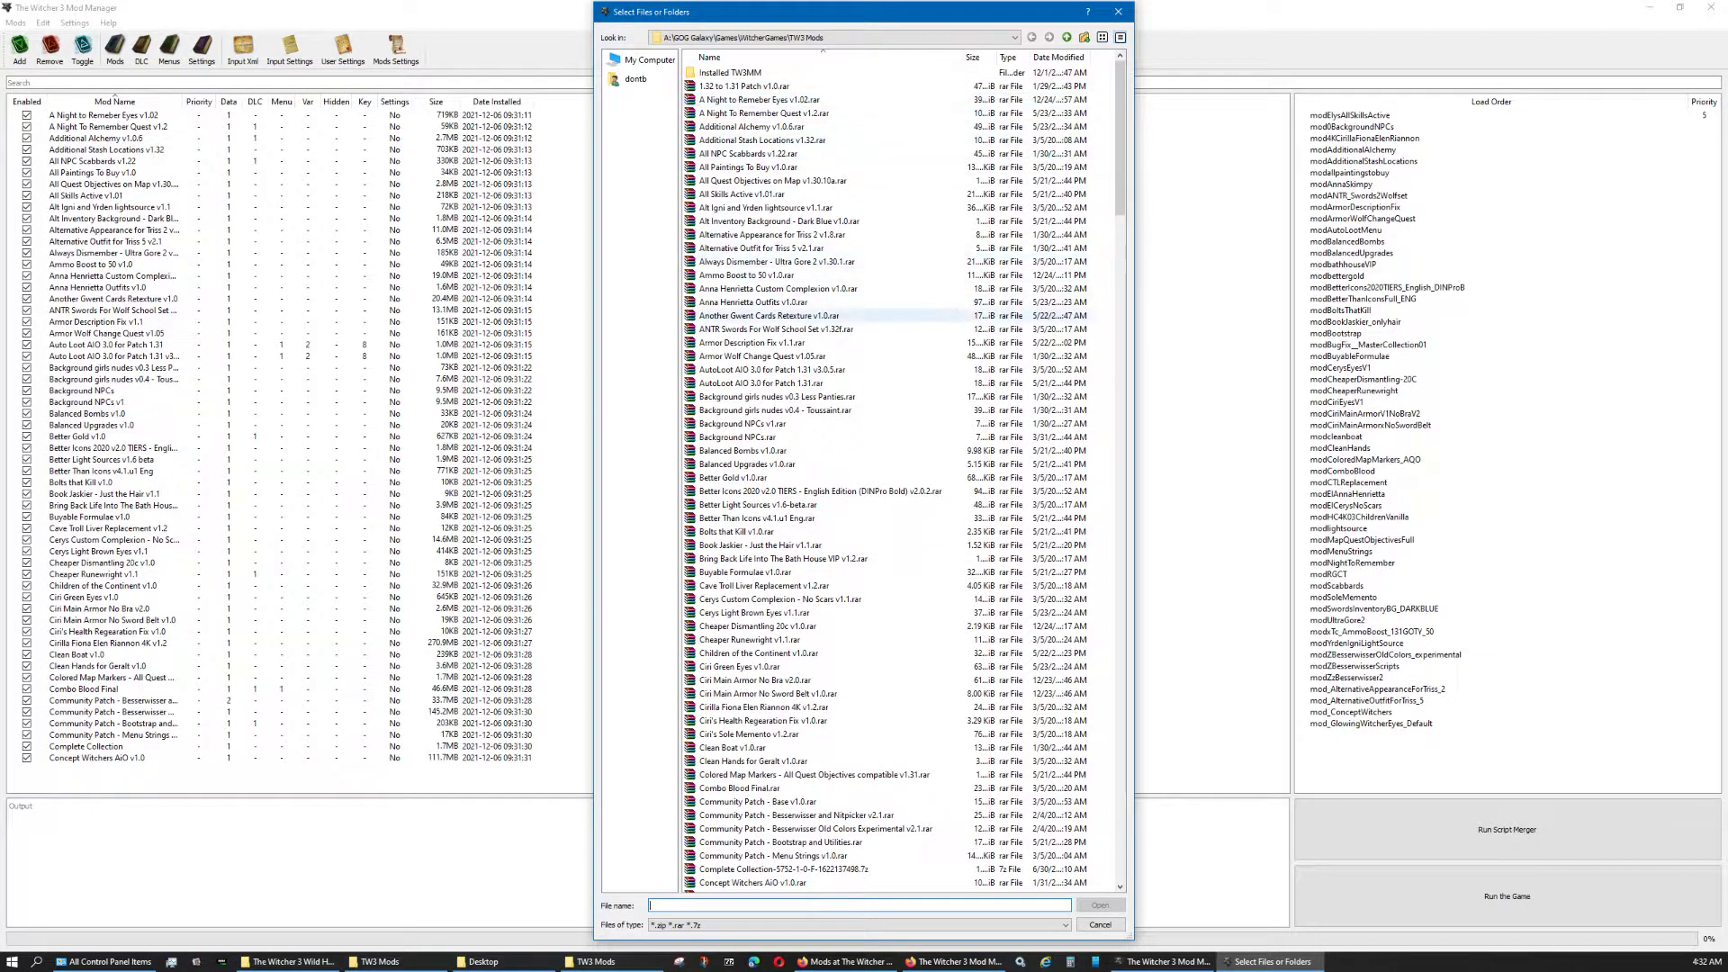
{"action": "left_click", "coordinate": [1100, 924]}
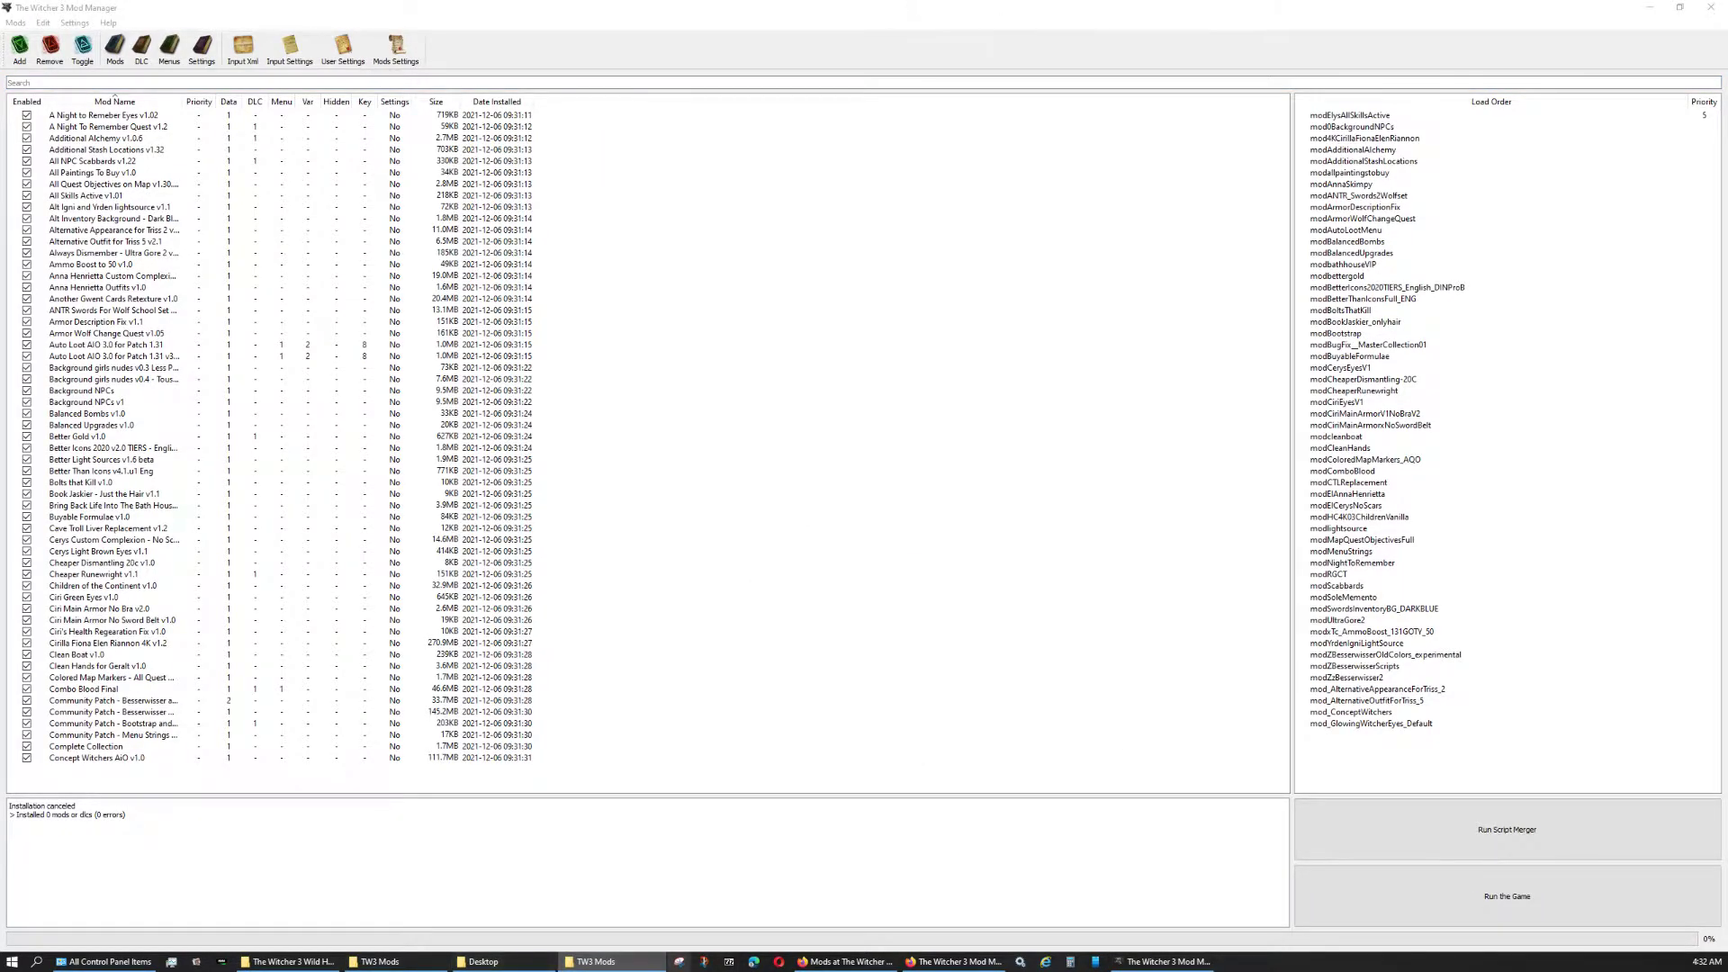
{"action": "left_click", "coordinate": [823, 6]}
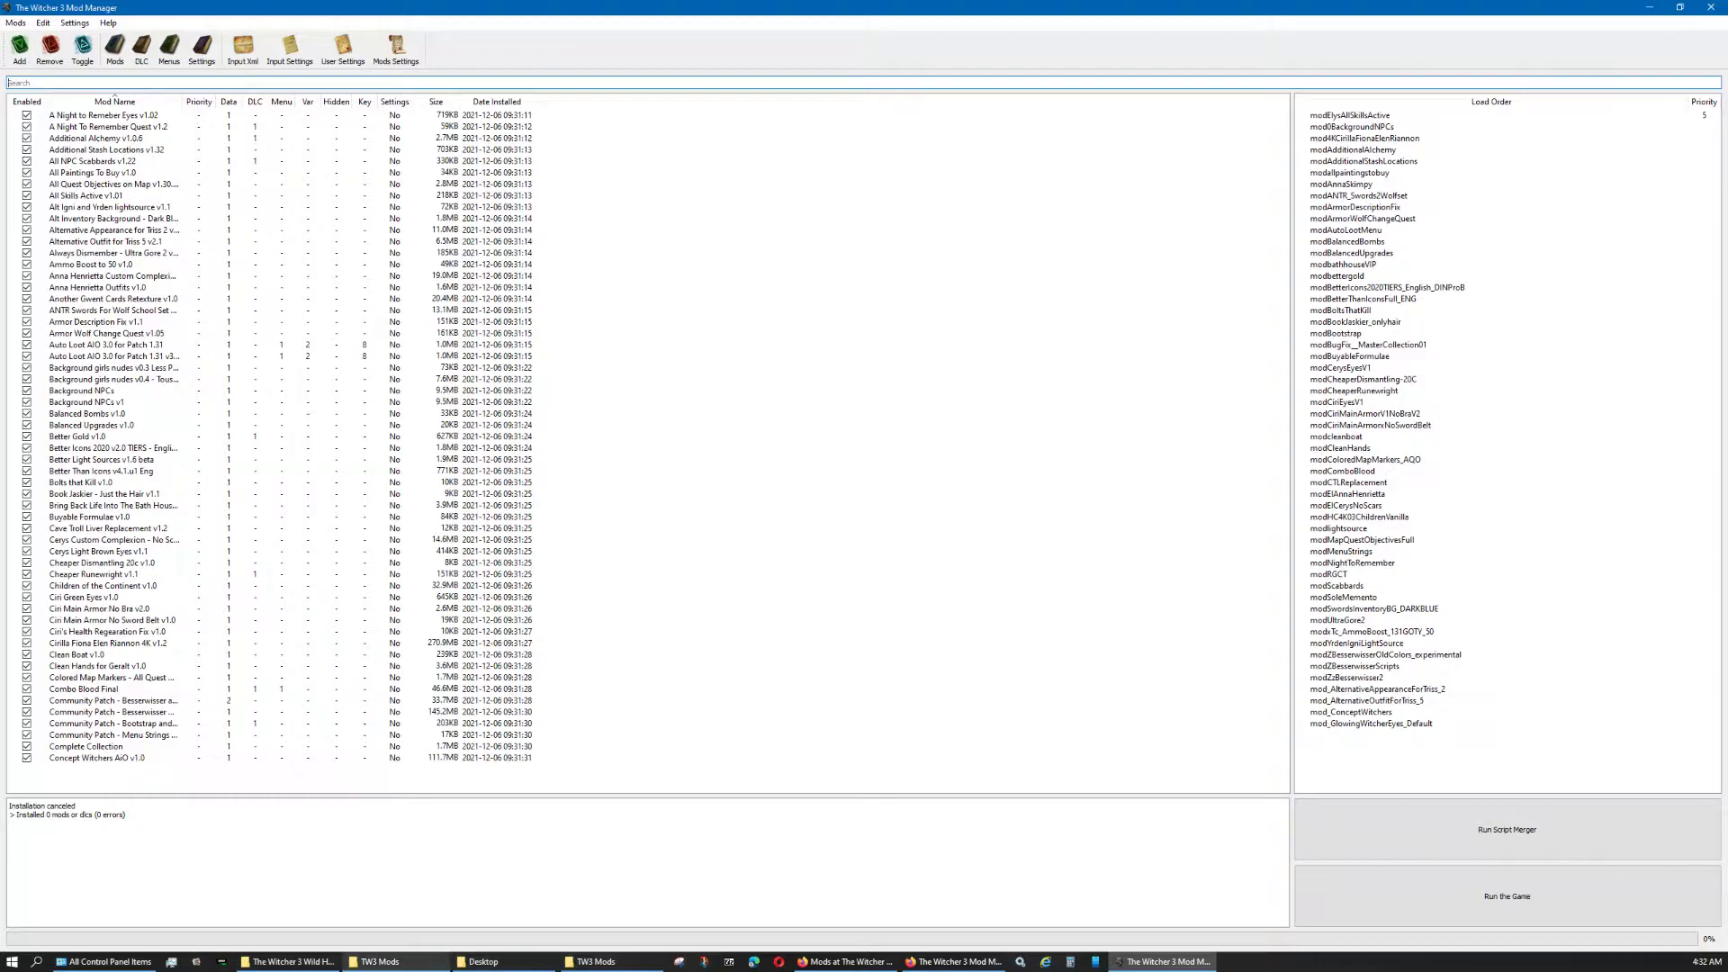
- In File Explorer, move the archives from 1.32 to 1.31 Patch v1.0.rar through Concept Witchers AiO v1.0.rar into Installed TW3MM and close the window
{"action": "left_click", "coordinate": [380, 962]}
{"action": "left_click", "coordinate": [707, 4]}
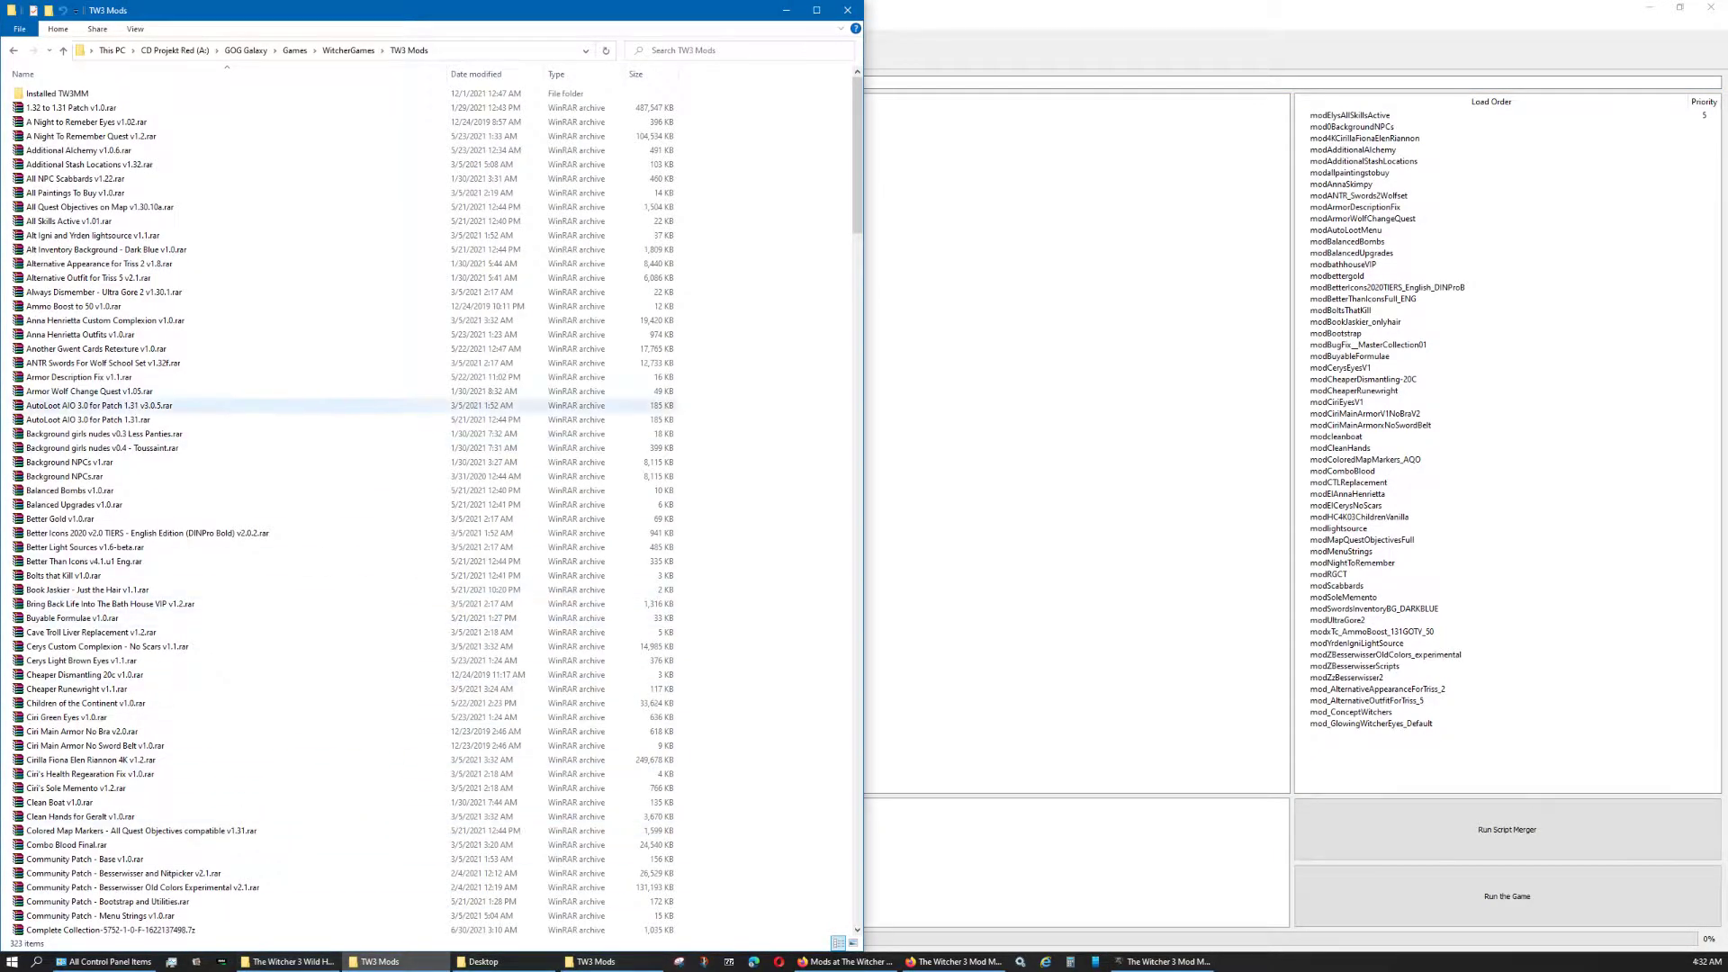
{"action": "left_click", "coordinate": [135, 108]}
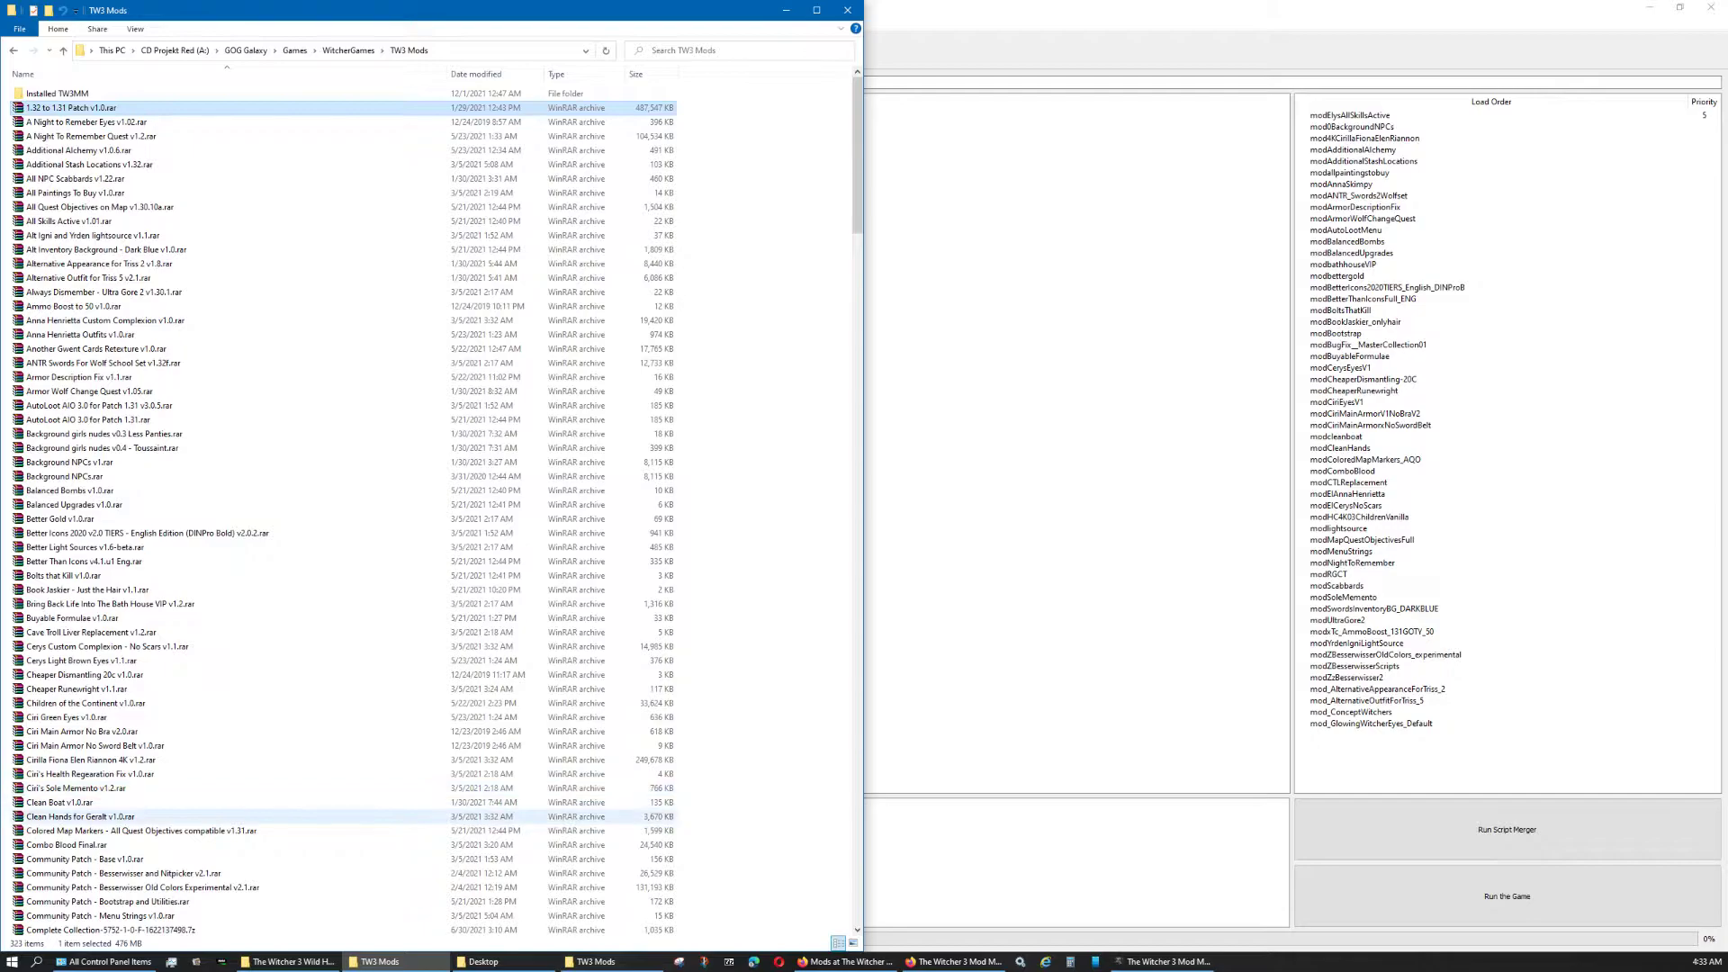
{"action": "scroll", "coordinate": [162, 864], "scroll_direction": "down", "scroll_amount": 1}
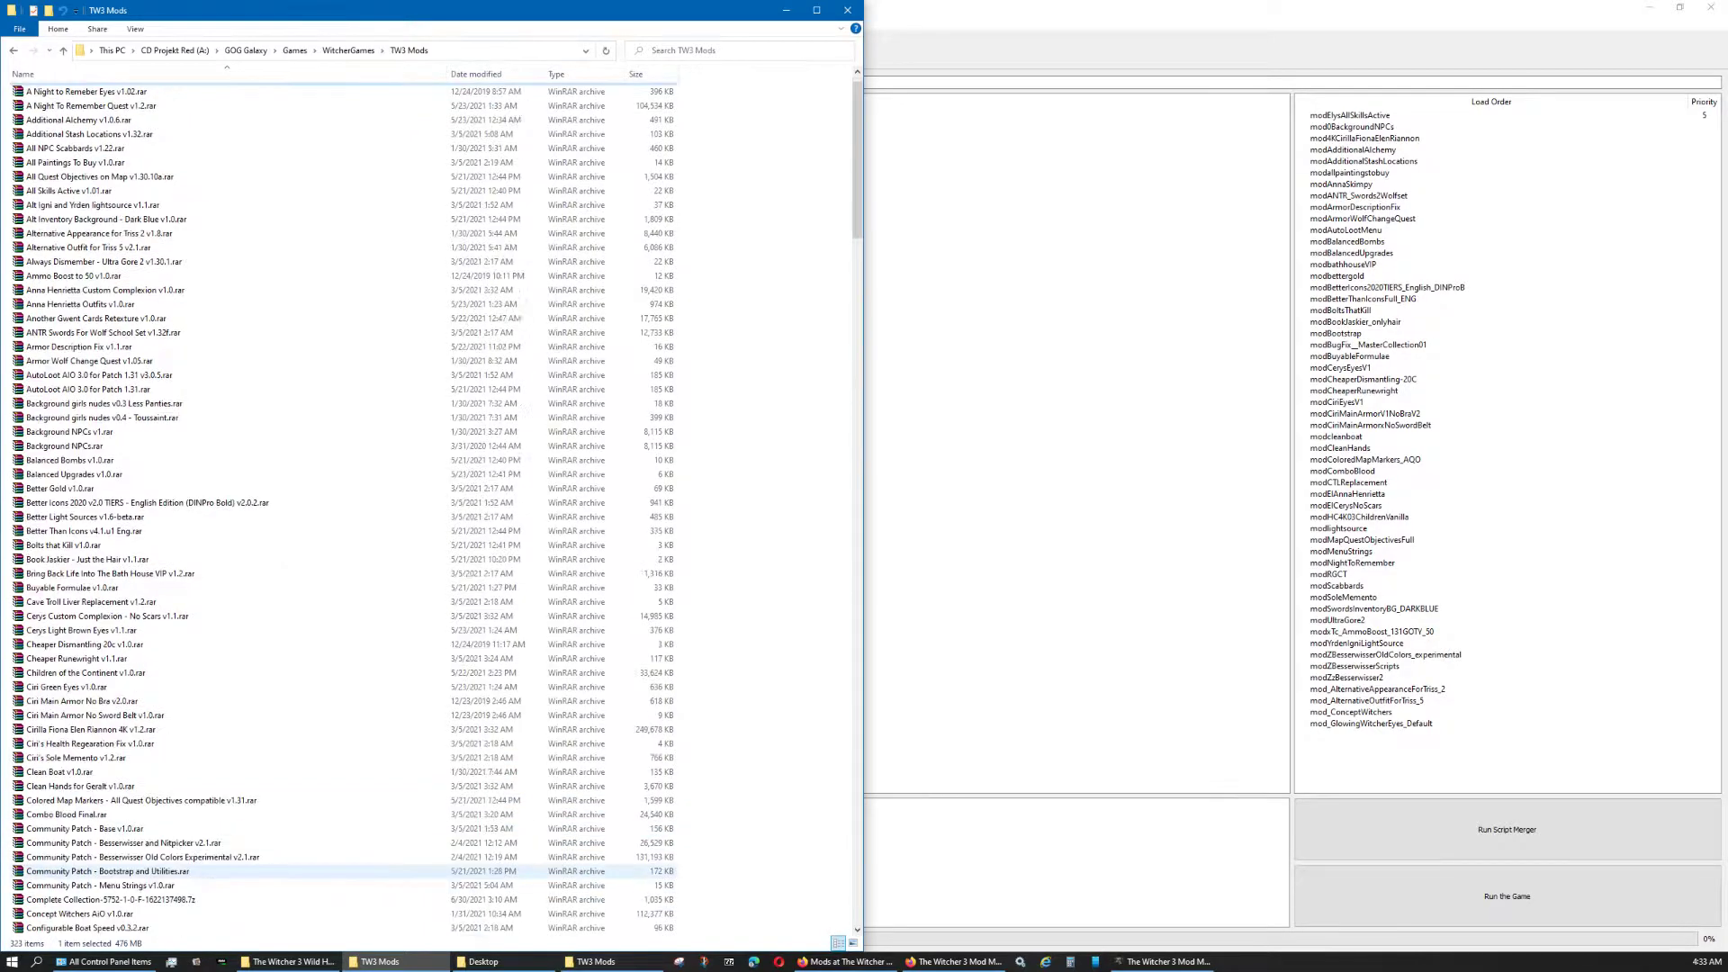
{"action": "scroll", "coordinate": [162, 870], "scroll_direction": "down", "scroll_amount": 1}
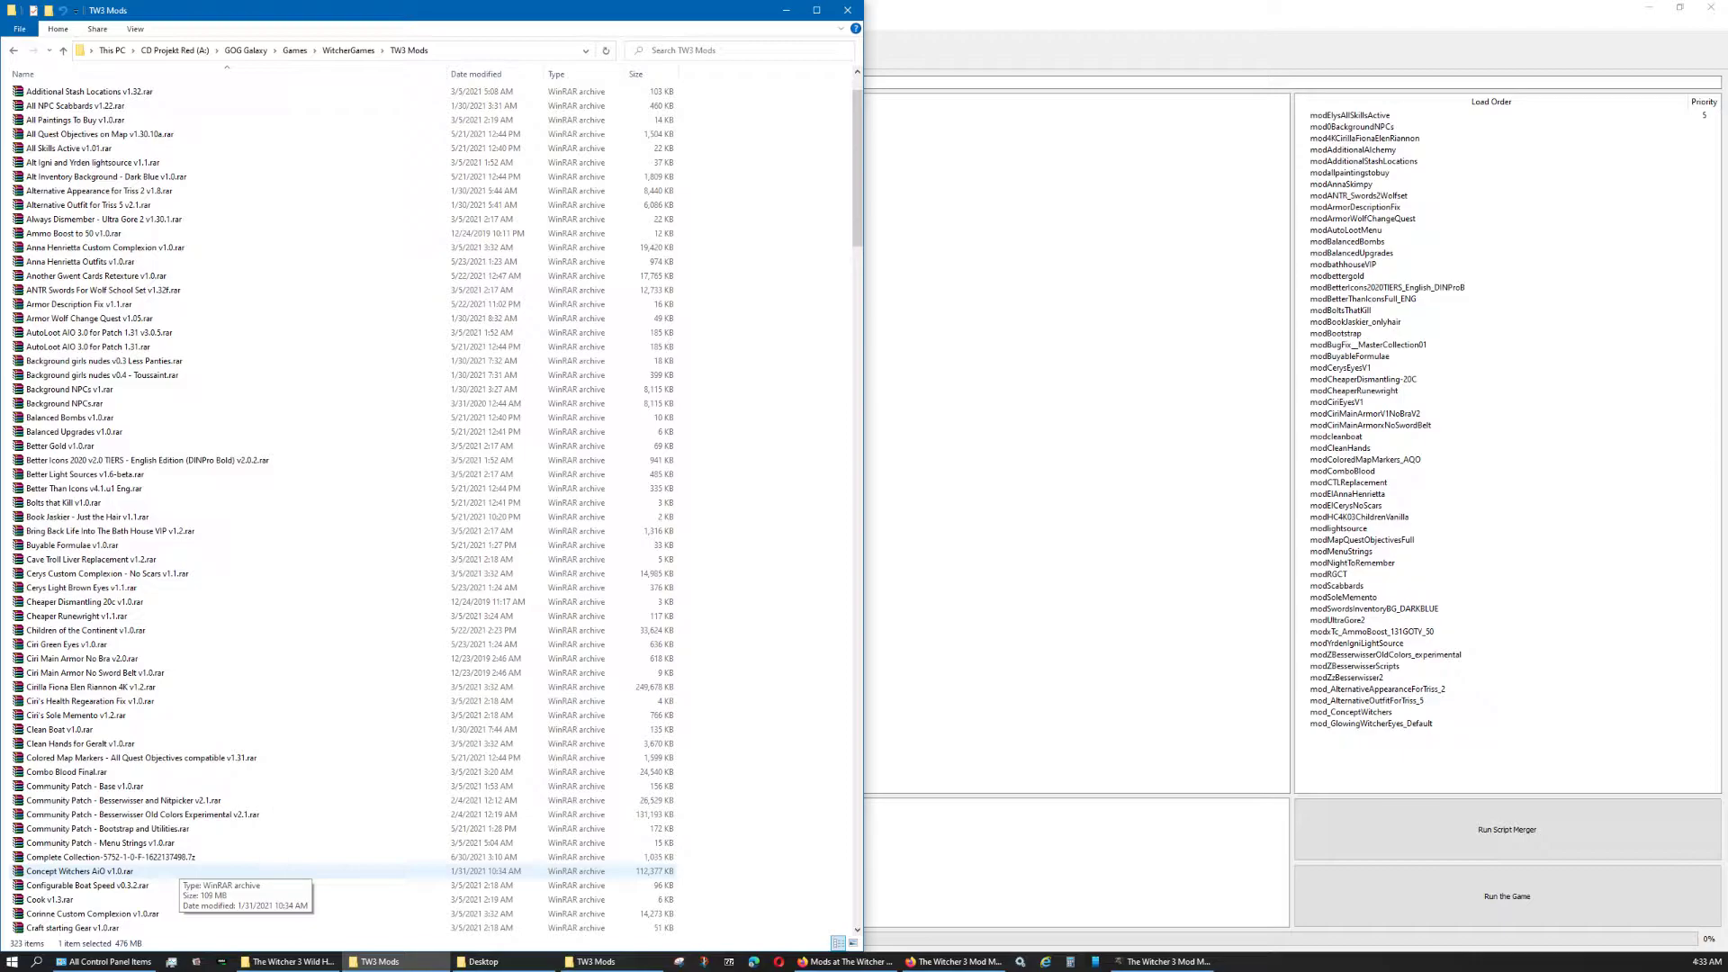
{"action": "left_click", "coordinate": [162, 871], "text": "shift"}
{"action": "scroll", "coordinate": [342, 504], "scroll_direction": "up", "scroll_amount": 2}
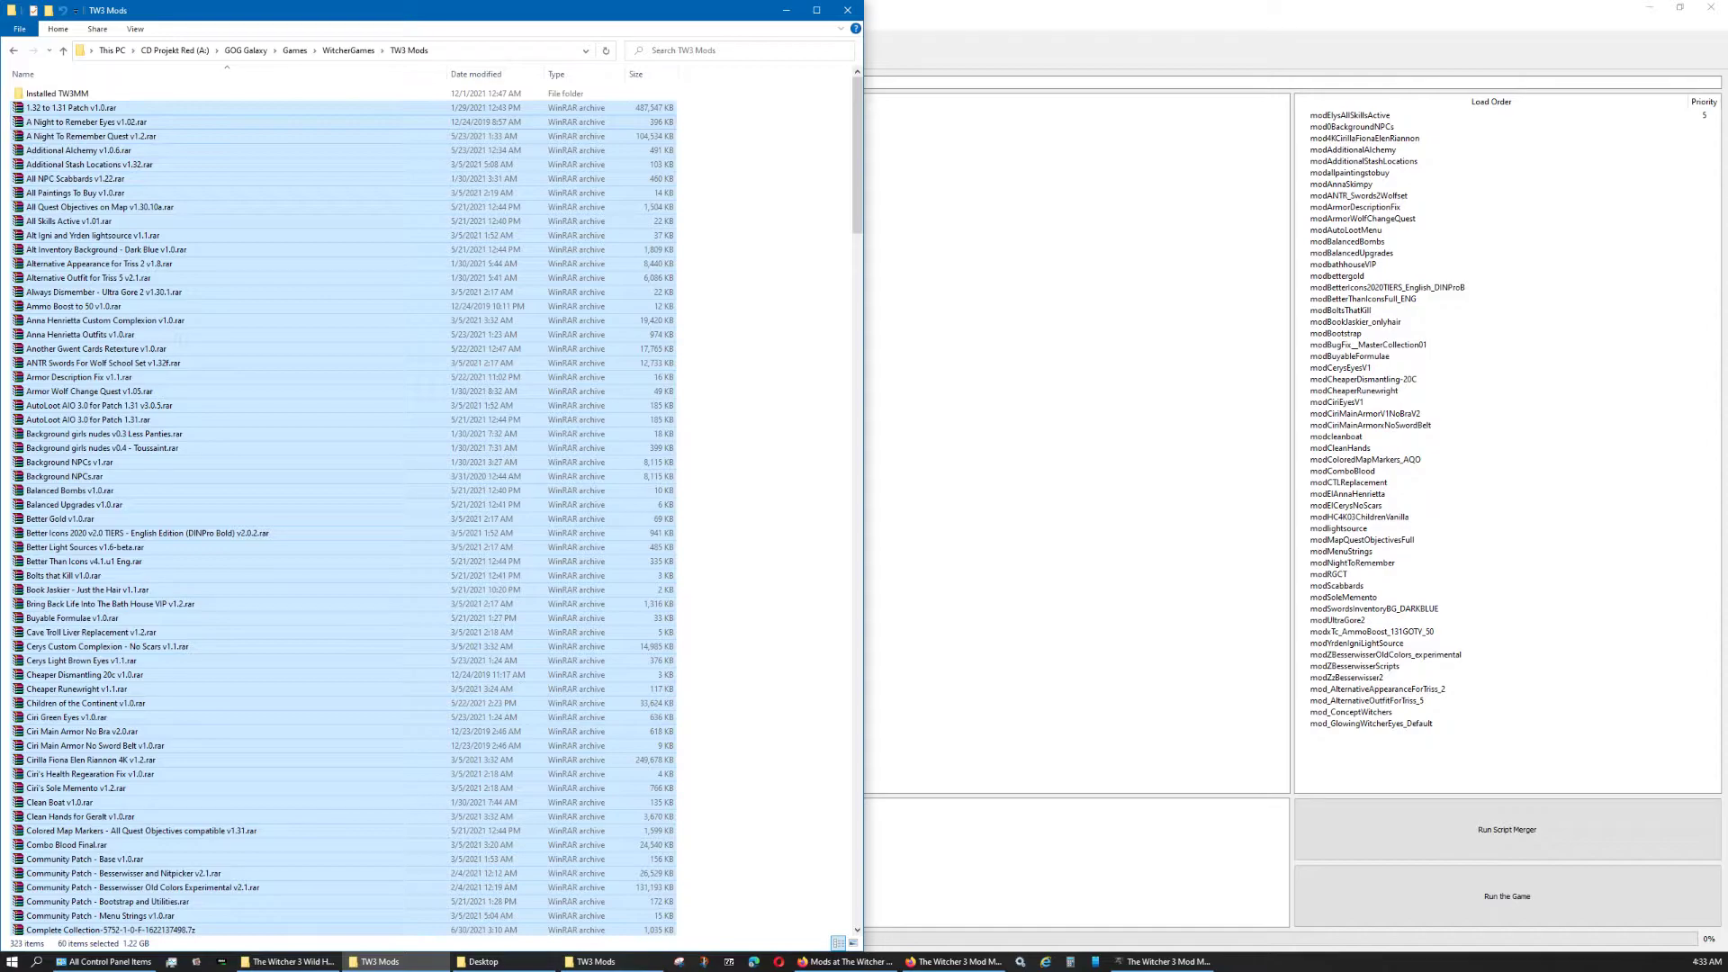
{"action": "left_click_drag", "start_coordinate": [81, 117], "coordinate": [90, 94]}
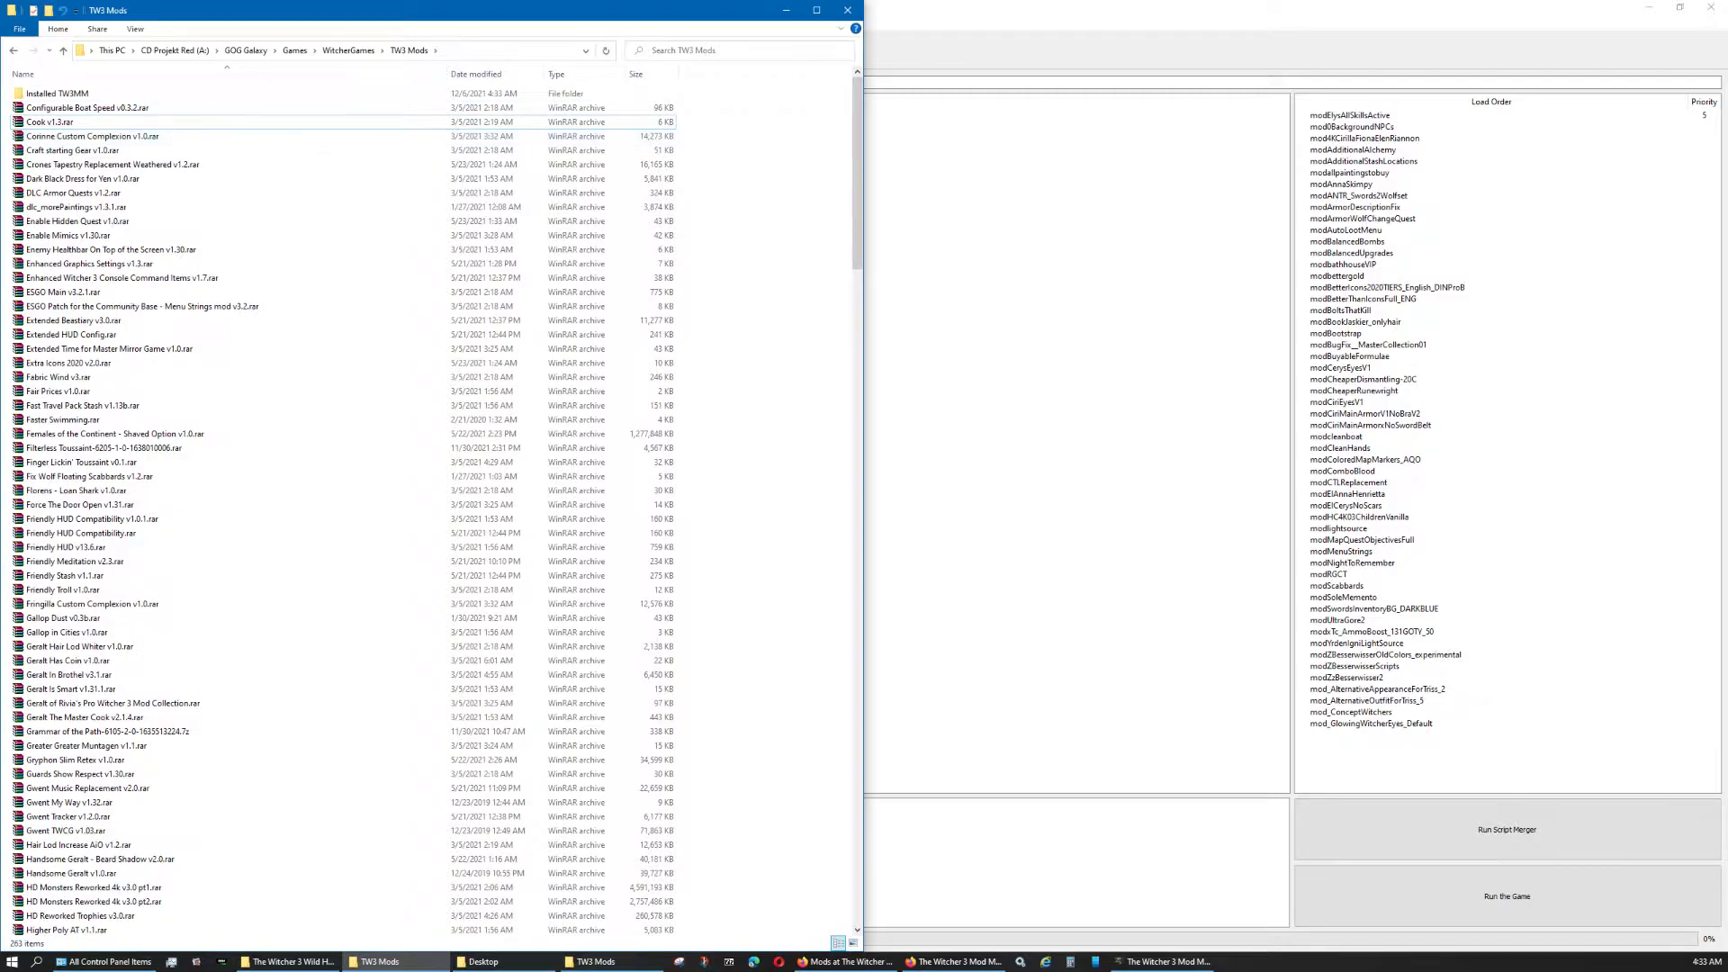
{"action": "left_click", "coordinate": [847, 10]}
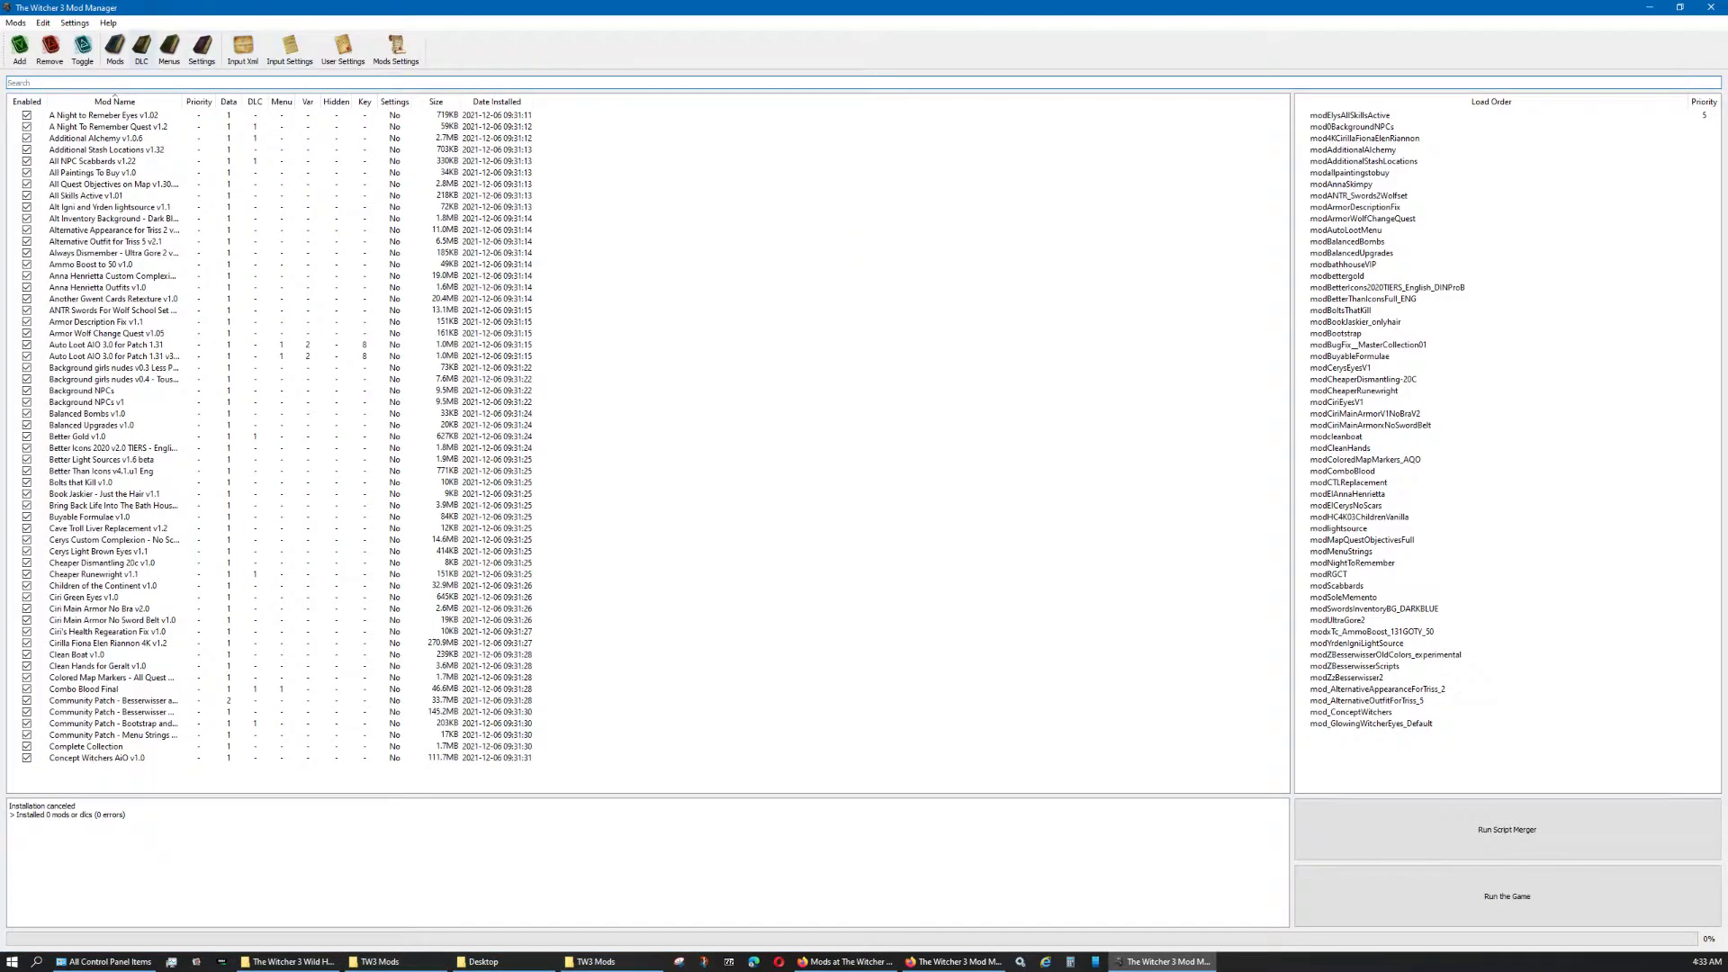
{"action": "left_click", "coordinate": [19, 49]}
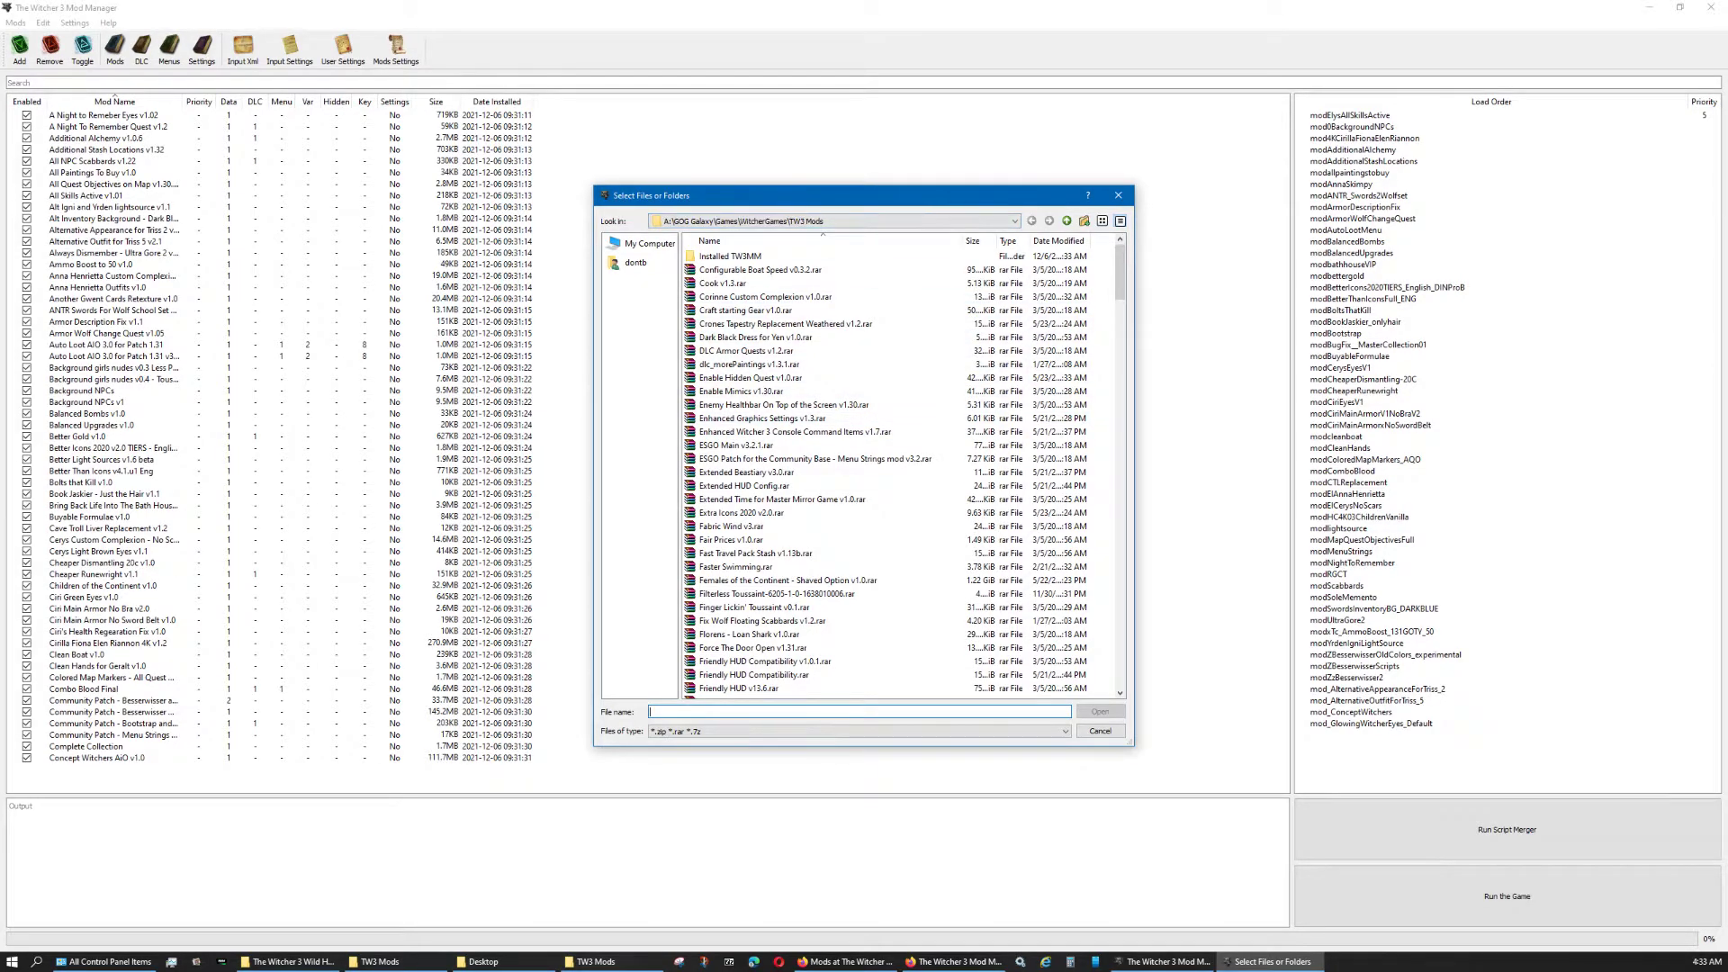
{"action": "left_click_drag", "start_coordinate": [866, 186], "coordinate": [867, 6]}
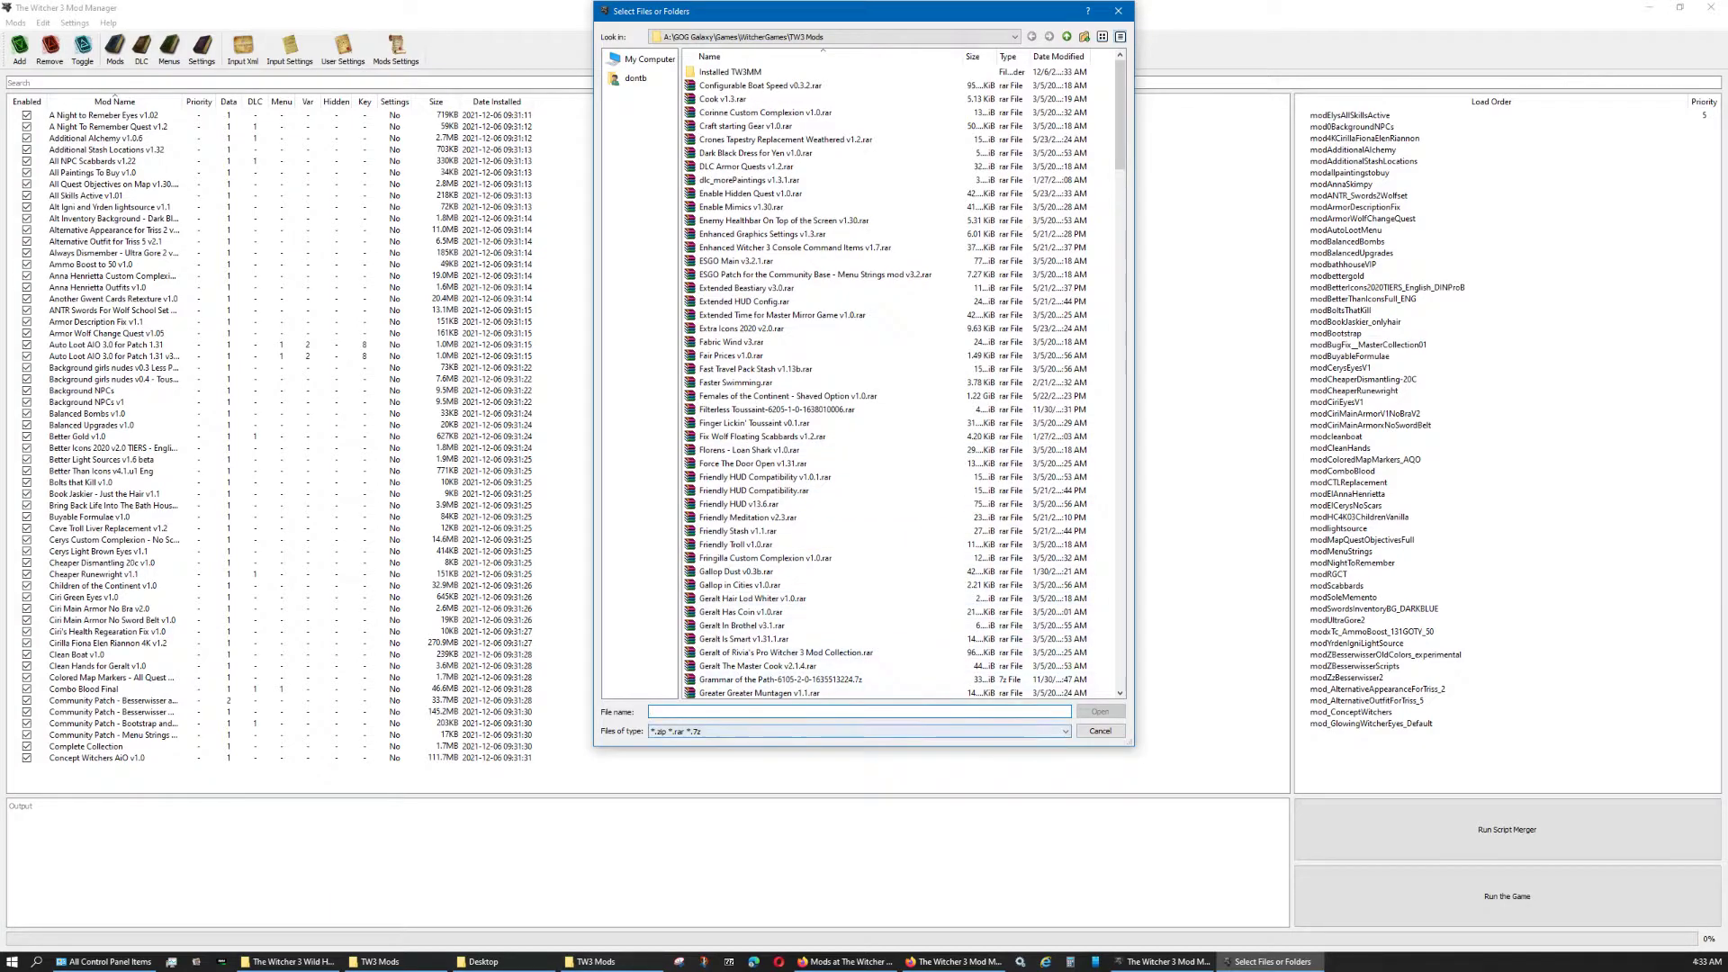
{"action": "left_click_drag", "start_coordinate": [867, 746], "coordinate": [869, 950]}
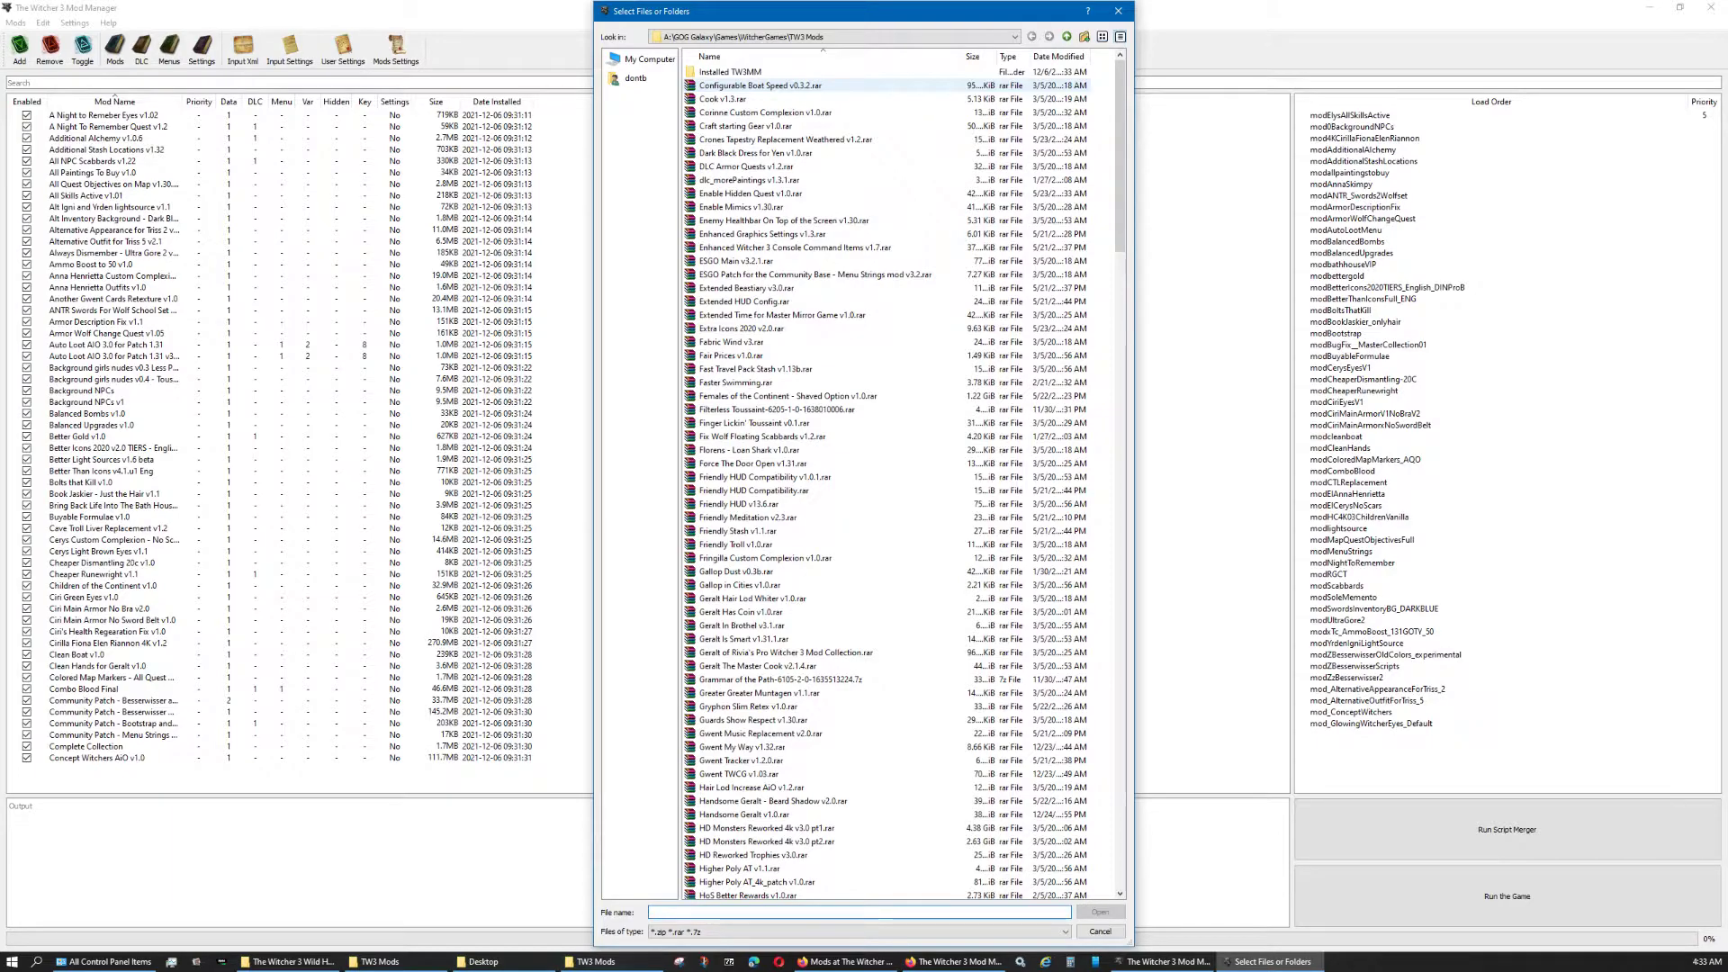
{"action": "left_click", "coordinate": [760, 85]}
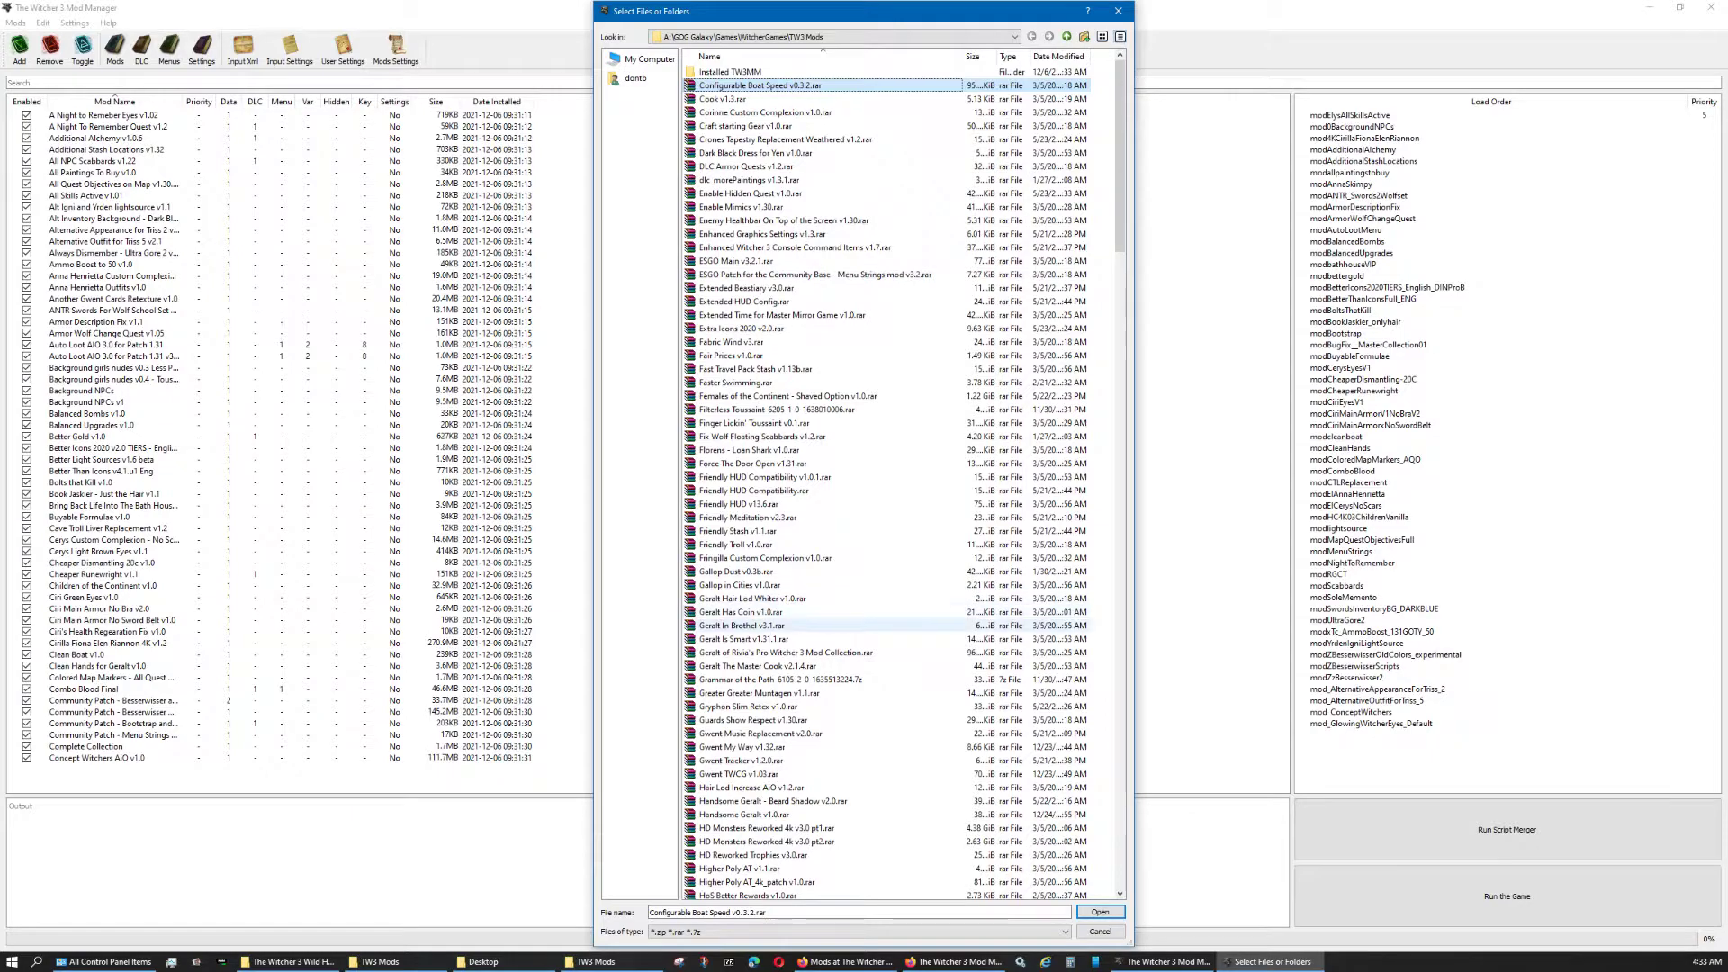
{"action": "left_click", "coordinate": [747, 895], "text": "shift"}
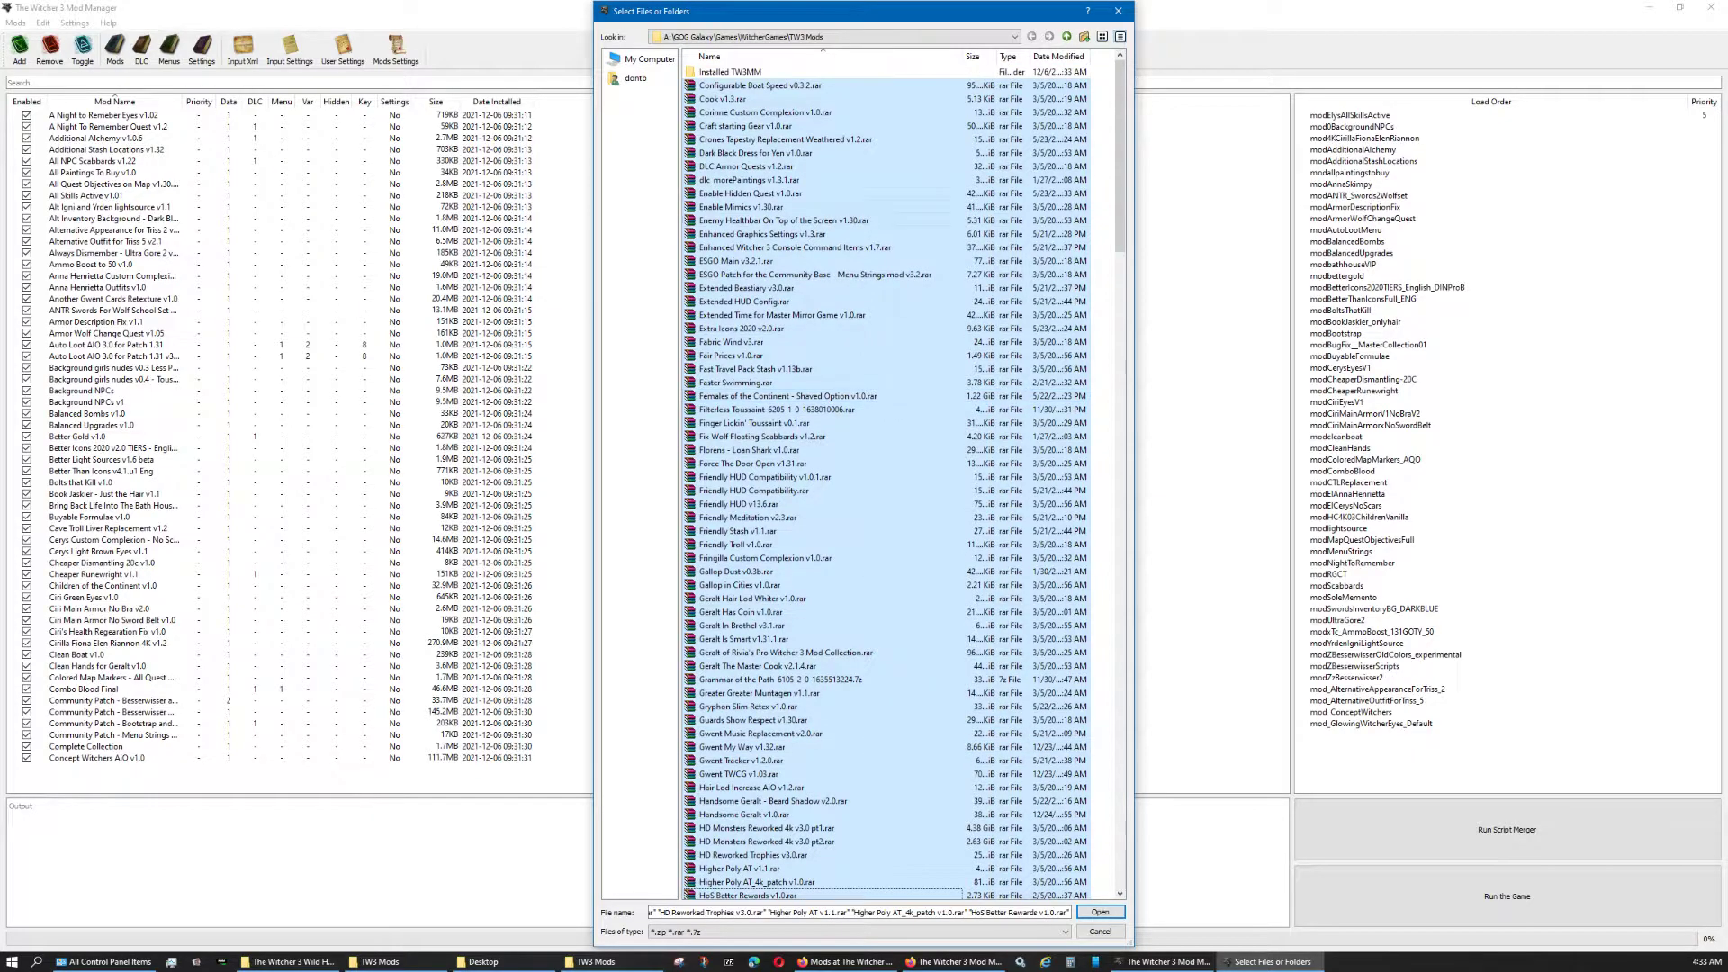
{"action": "scroll", "coordinate": [903, 478], "scroll_direction": "down", "scroll_amount": 1}
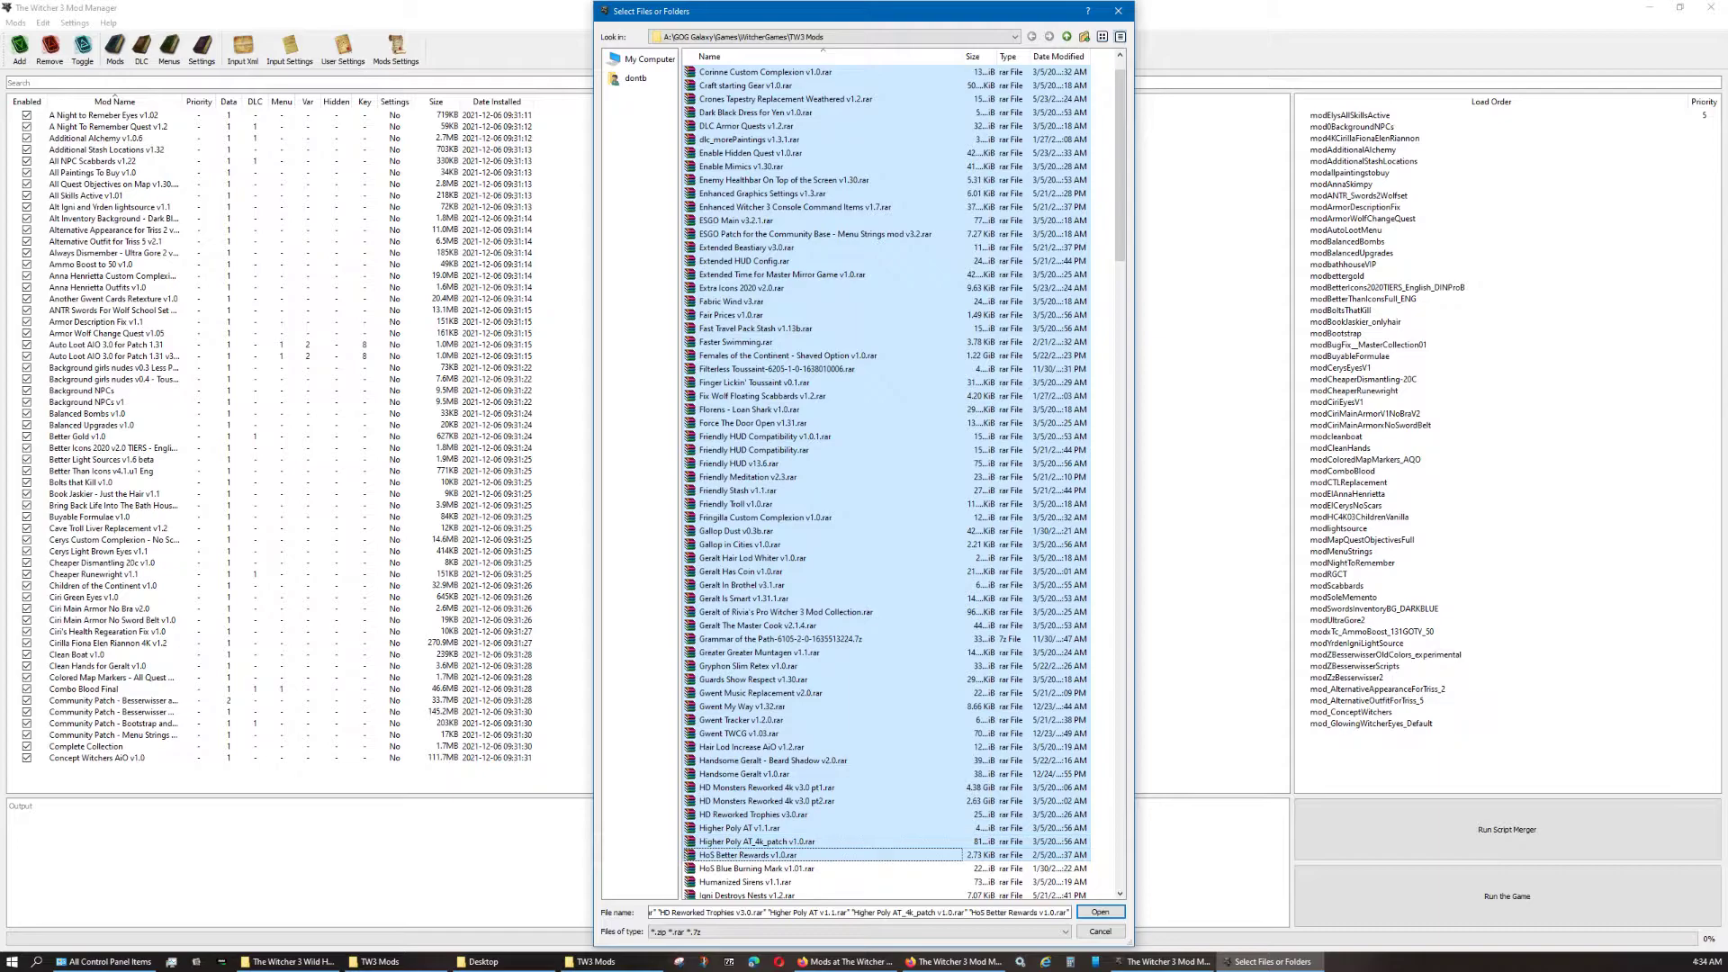
{"action": "scroll", "coordinate": [903, 479], "scroll_direction": "up", "scroll_amount": 1}
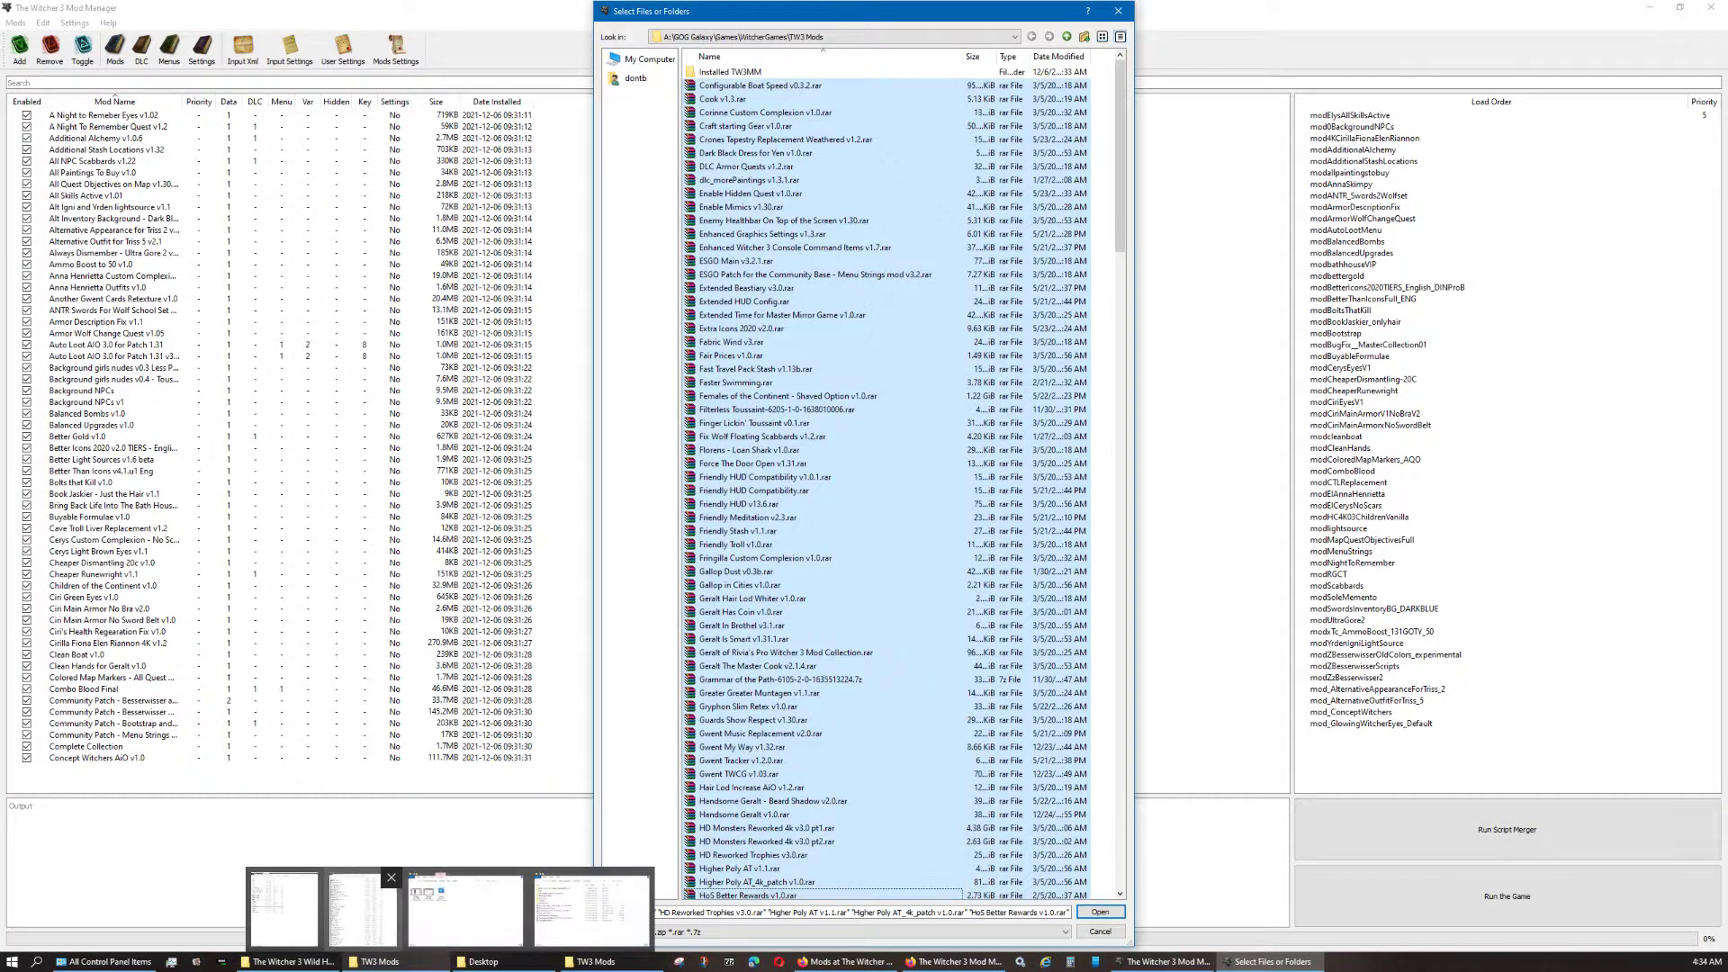
{"action": "left_click", "coordinate": [379, 961]}
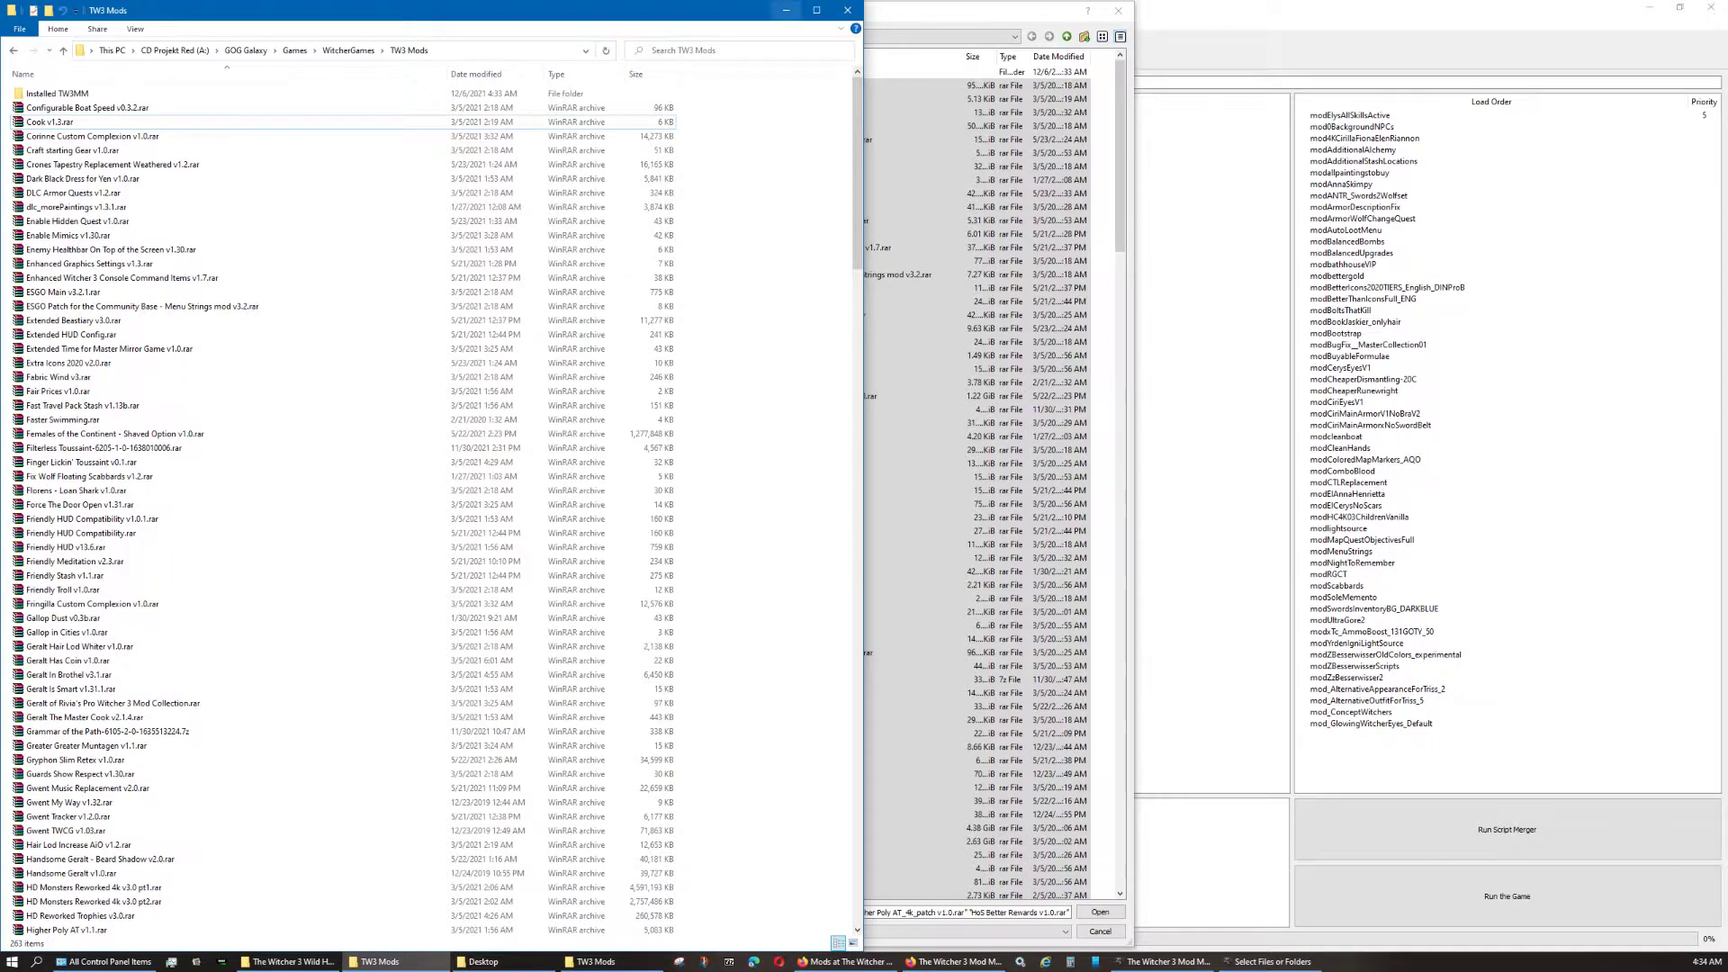
{"action": "left_click", "coordinate": [786, 10]}
{"action": "left_click", "coordinate": [1100, 932]}
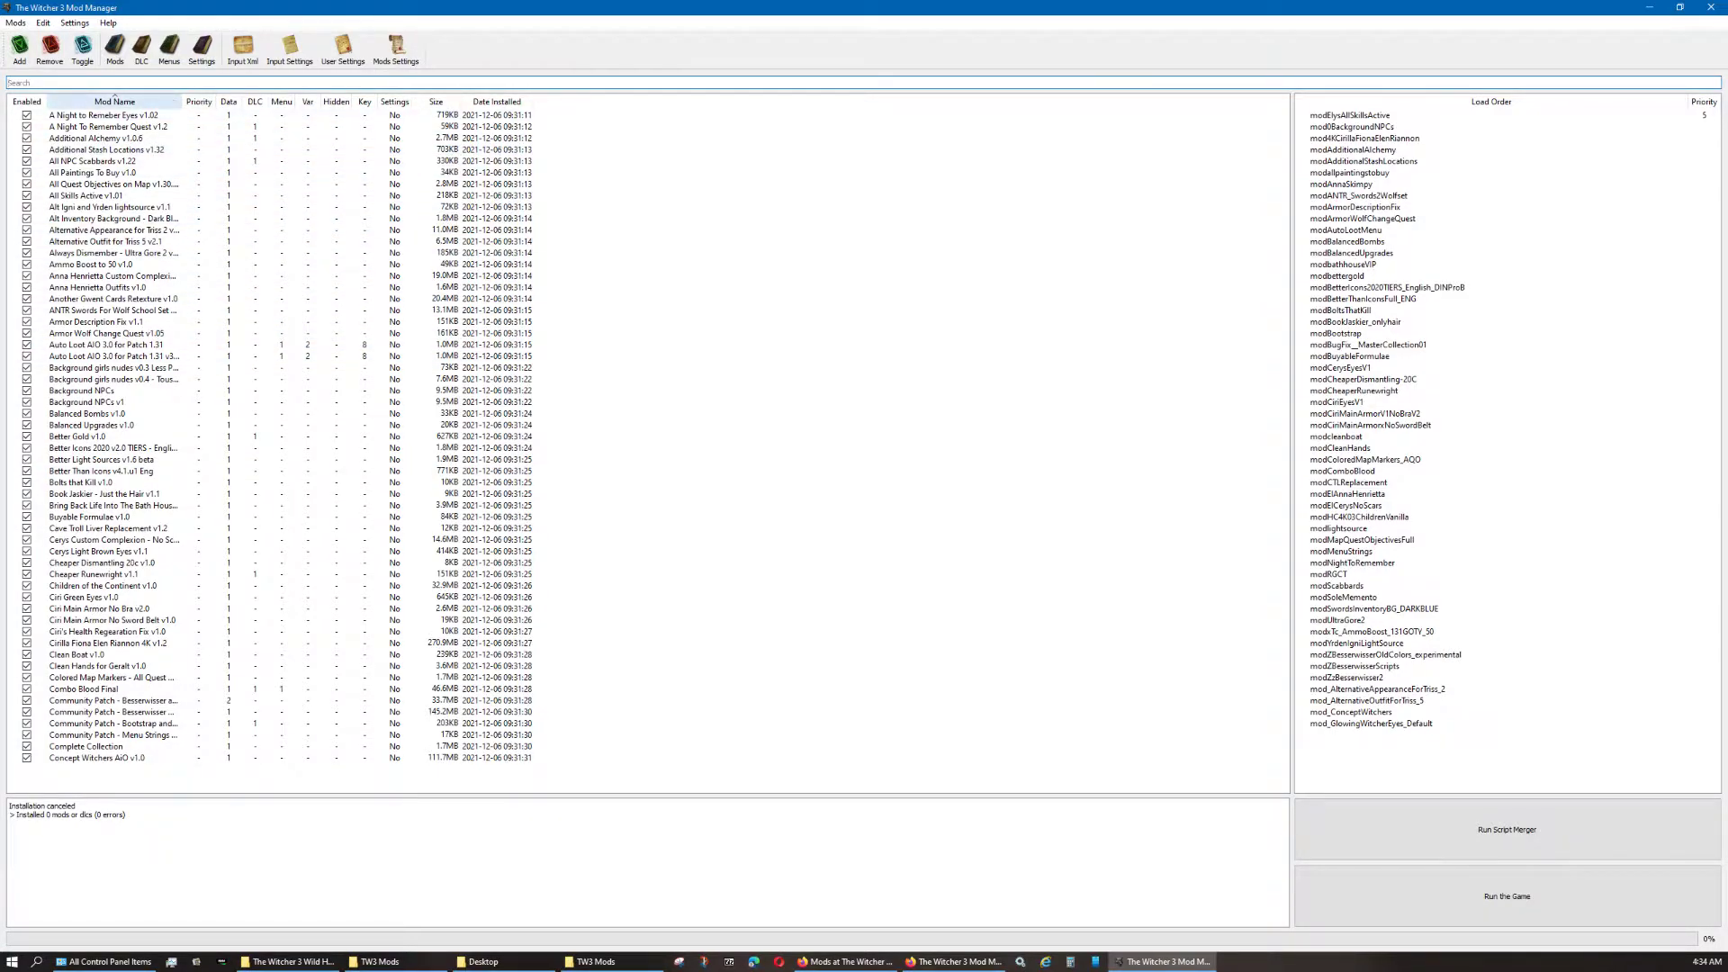
- Widen the mod list columns so the mod names and the Settings and Hidden headings fit in full
{"action": "left_click_drag", "start_coordinate": [182, 102], "coordinate": [315, 102]}
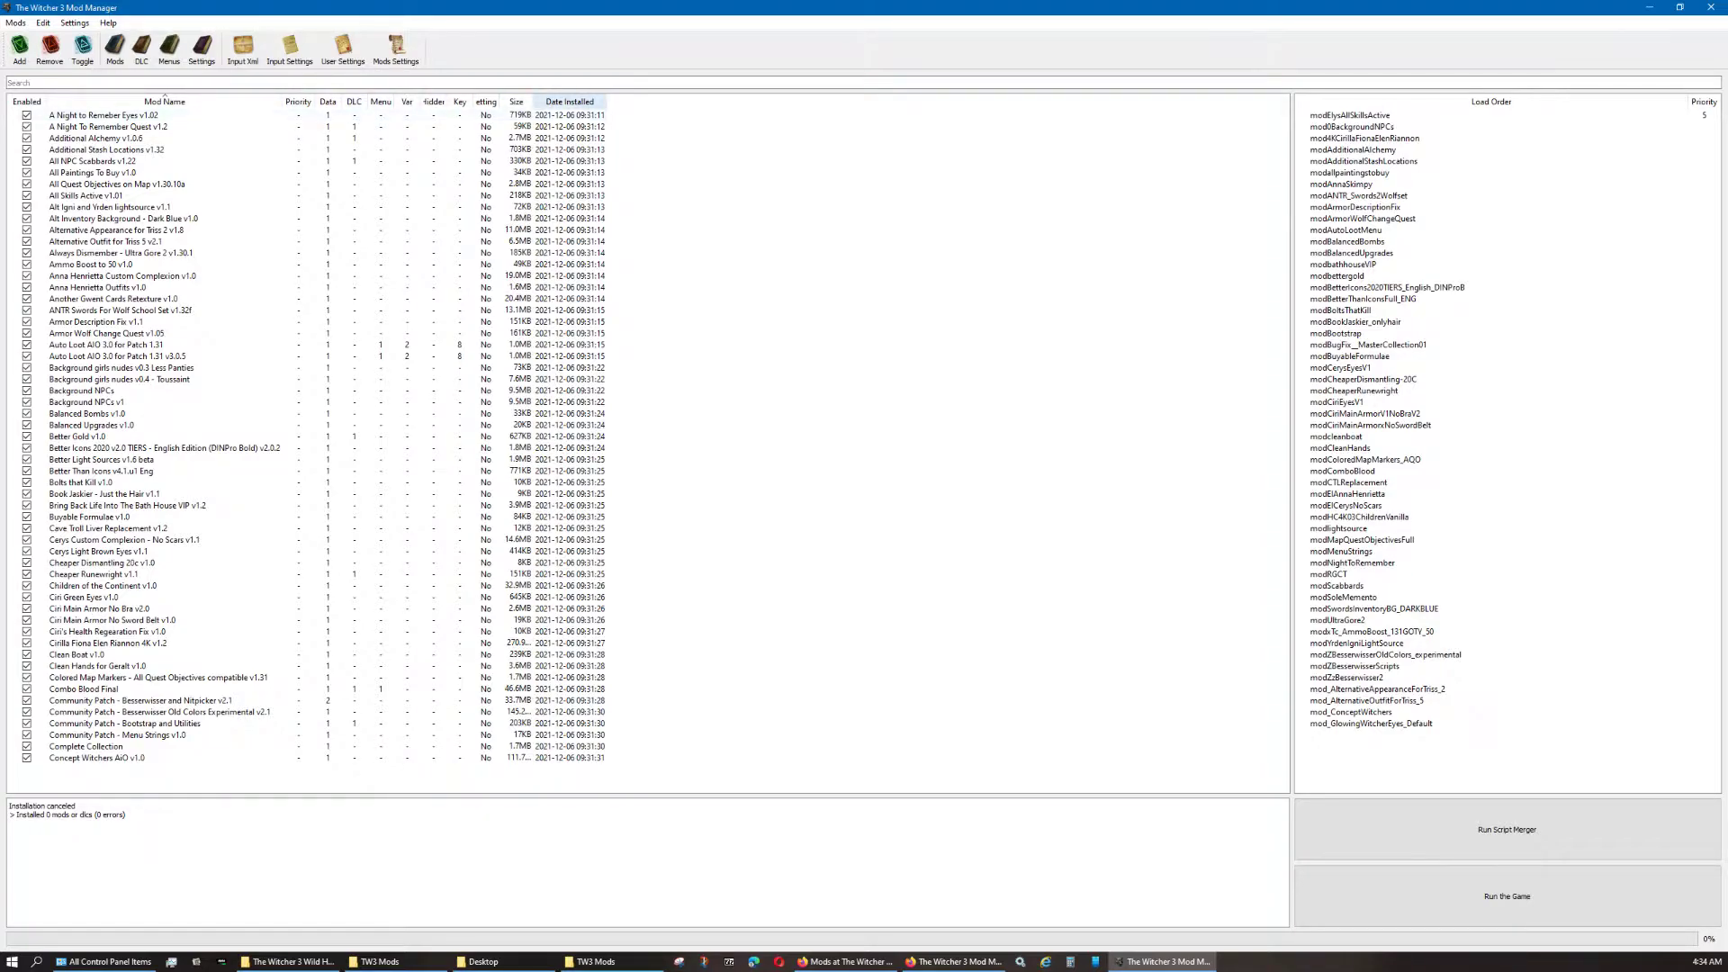
{"action": "left_click_drag", "start_coordinate": [533, 102], "coordinate": [510, 102]}
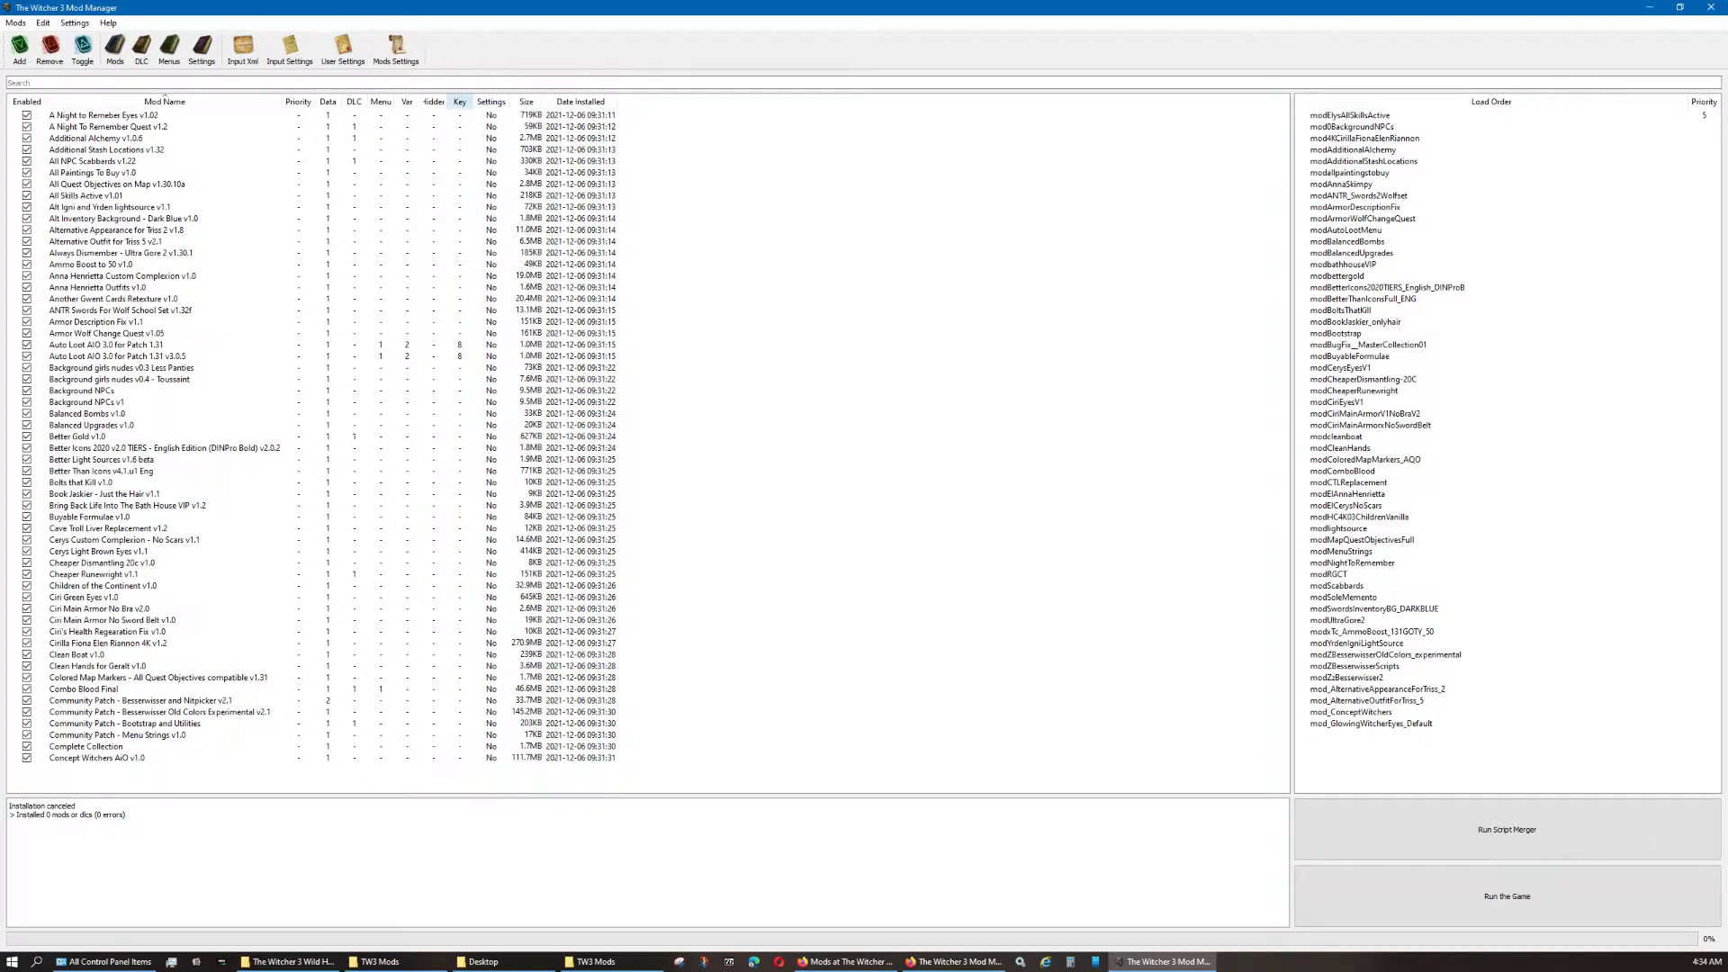
{"action": "left_click_drag", "start_coordinate": [447, 102], "coordinate": [453, 102]}
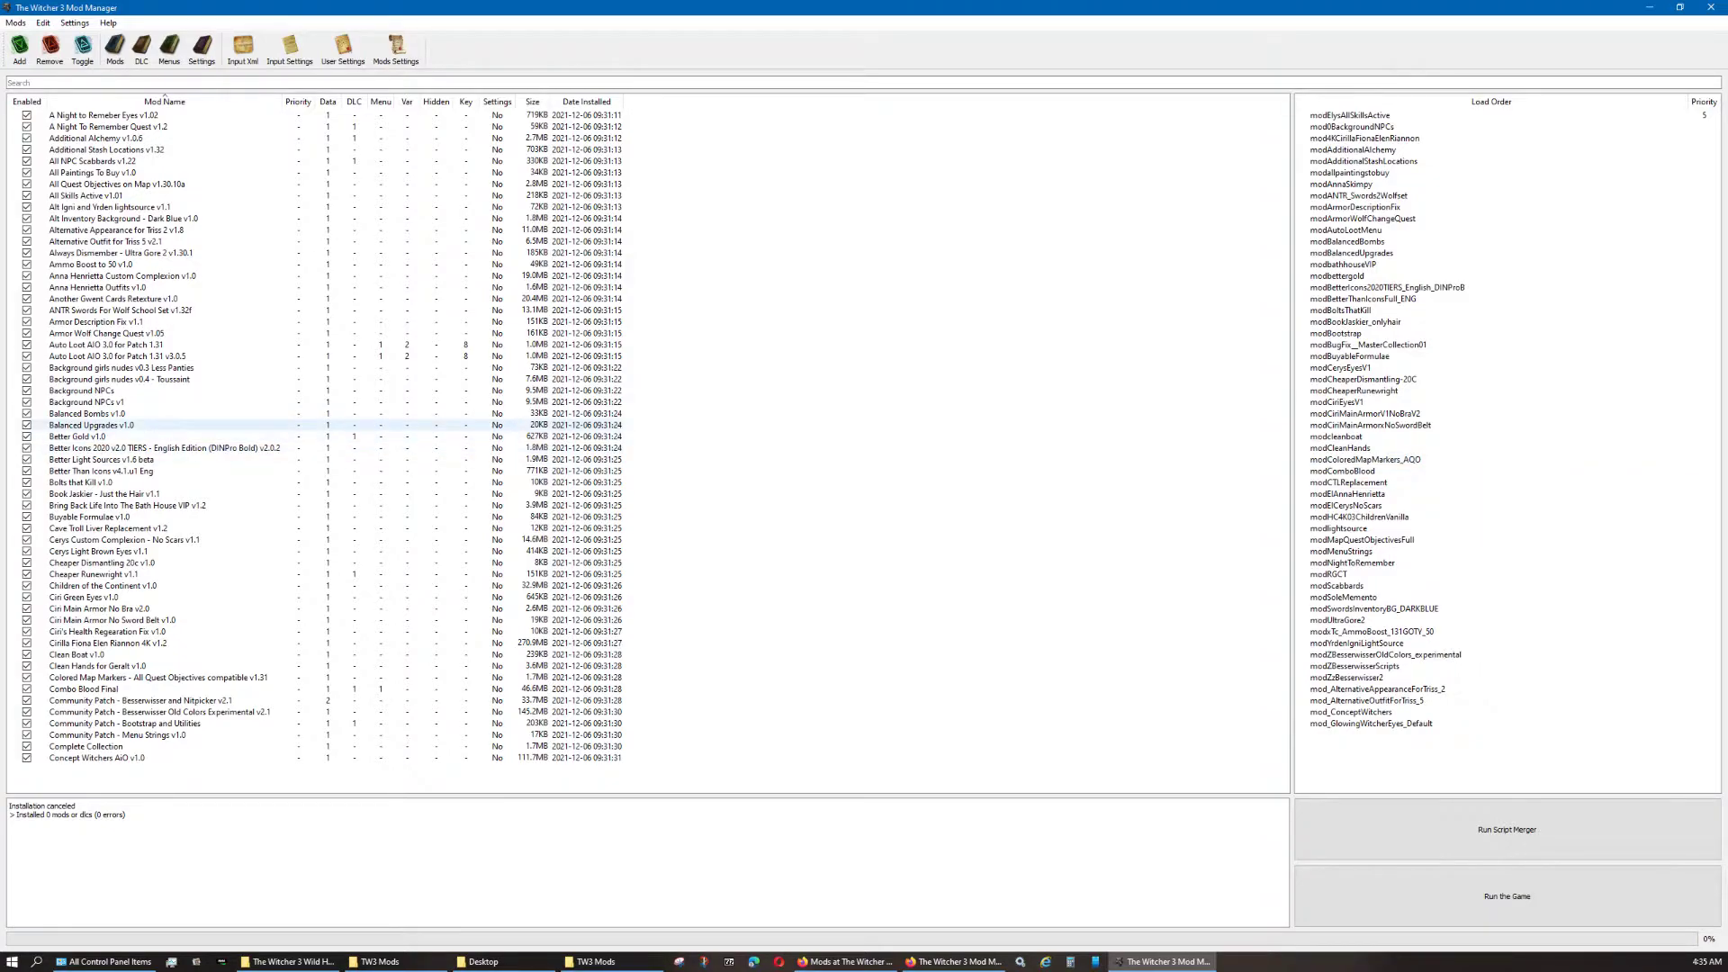
- Highlight Balanced Bombs v1.0 and Balanced Upgrades v1.0 together in the mod list, followed by Better Gold v1.0
{"action": "left_click", "coordinate": [90, 425]}
{"action": "left_click", "coordinate": [87, 413], "text": "shift"}
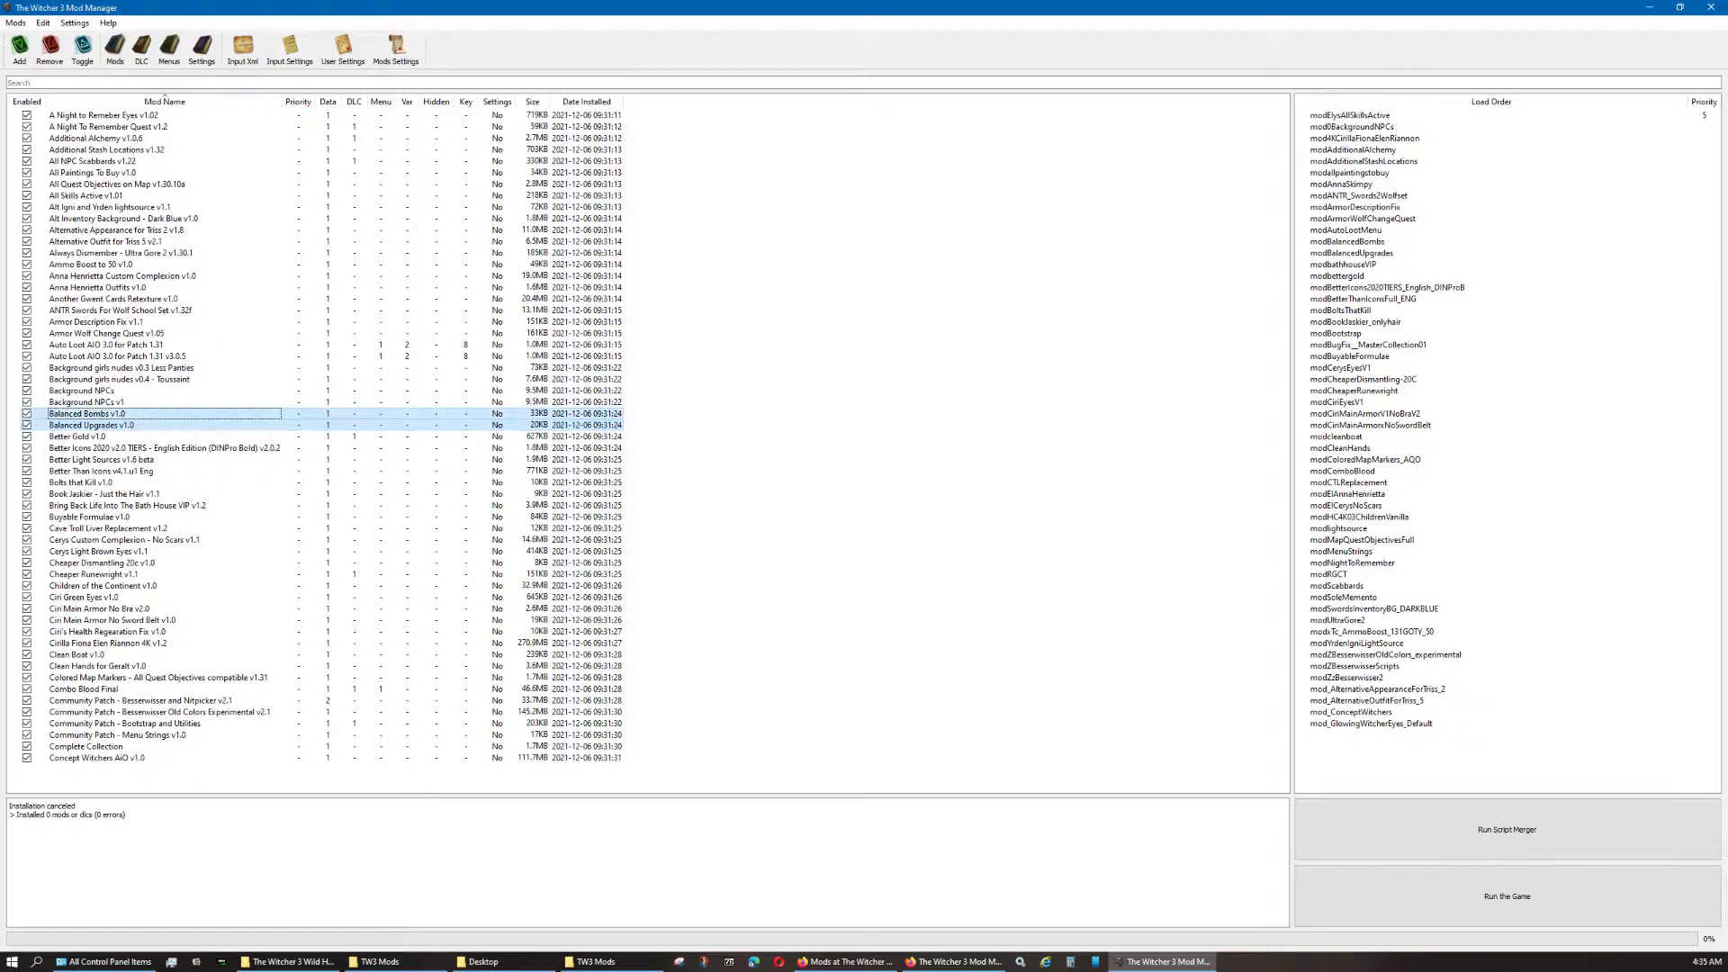
{"action": "left_click", "coordinate": [77, 437]}
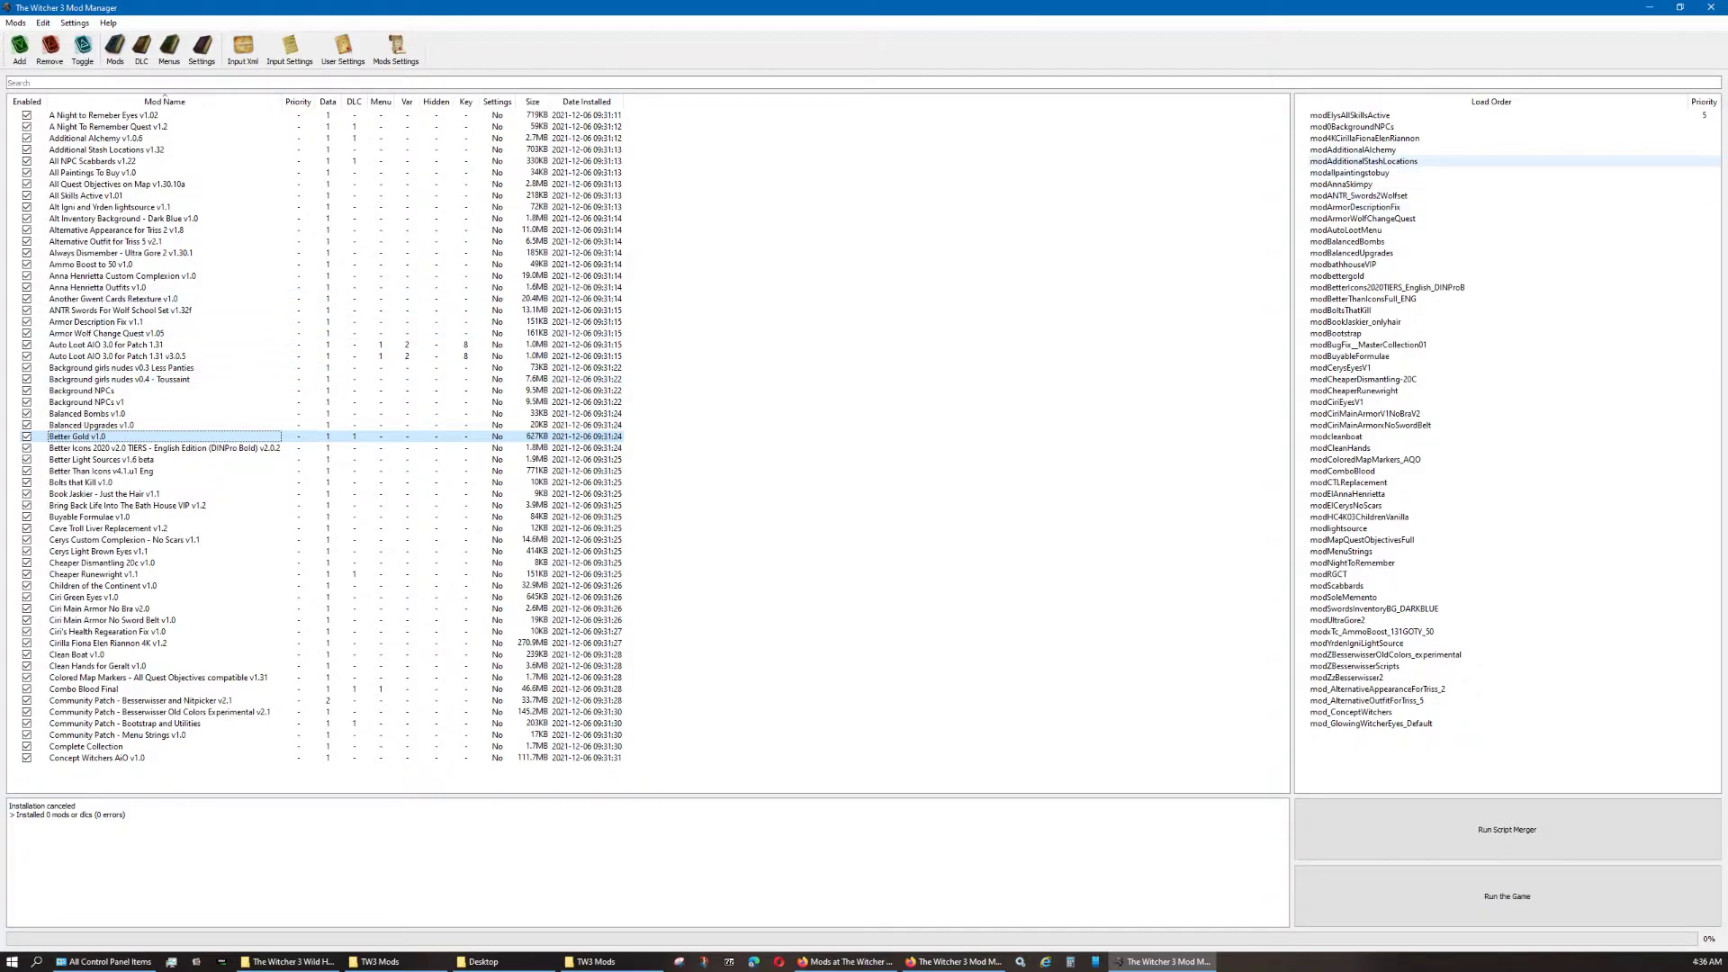
- Check the priority of modElysAllSkillsActive in the load order and in the mods.settings file, and close the file
{"action": "left_click", "coordinate": [1350, 115]}
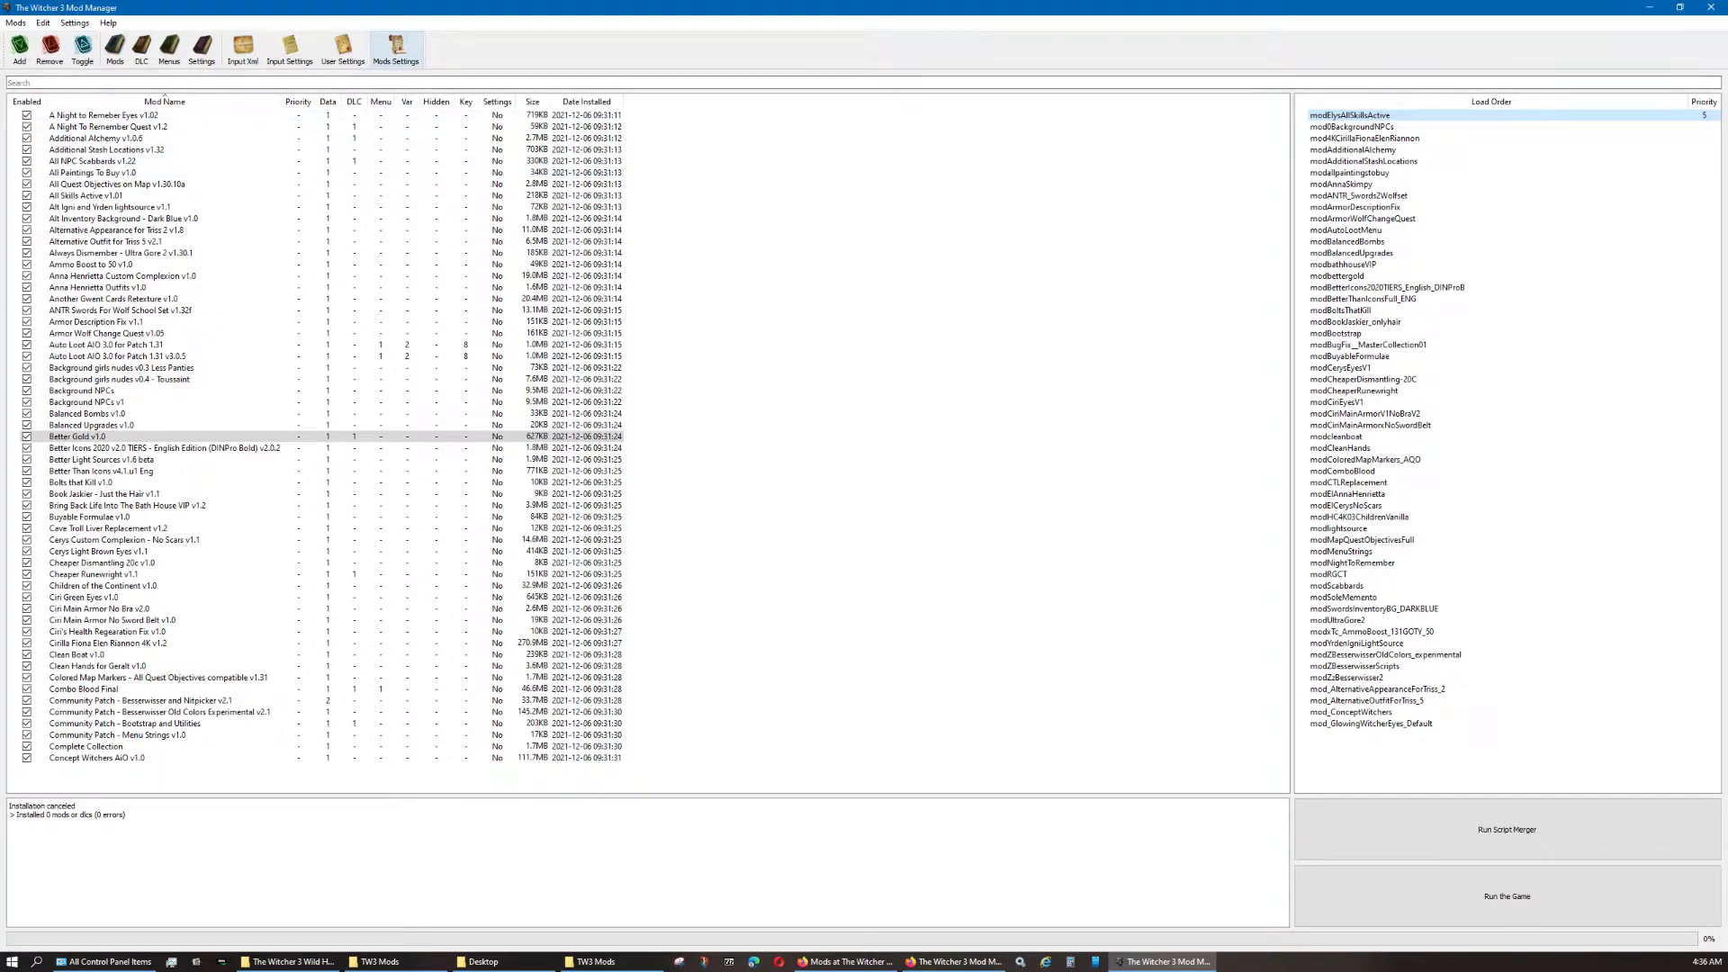
{"action": "left_click", "coordinate": [396, 49]}
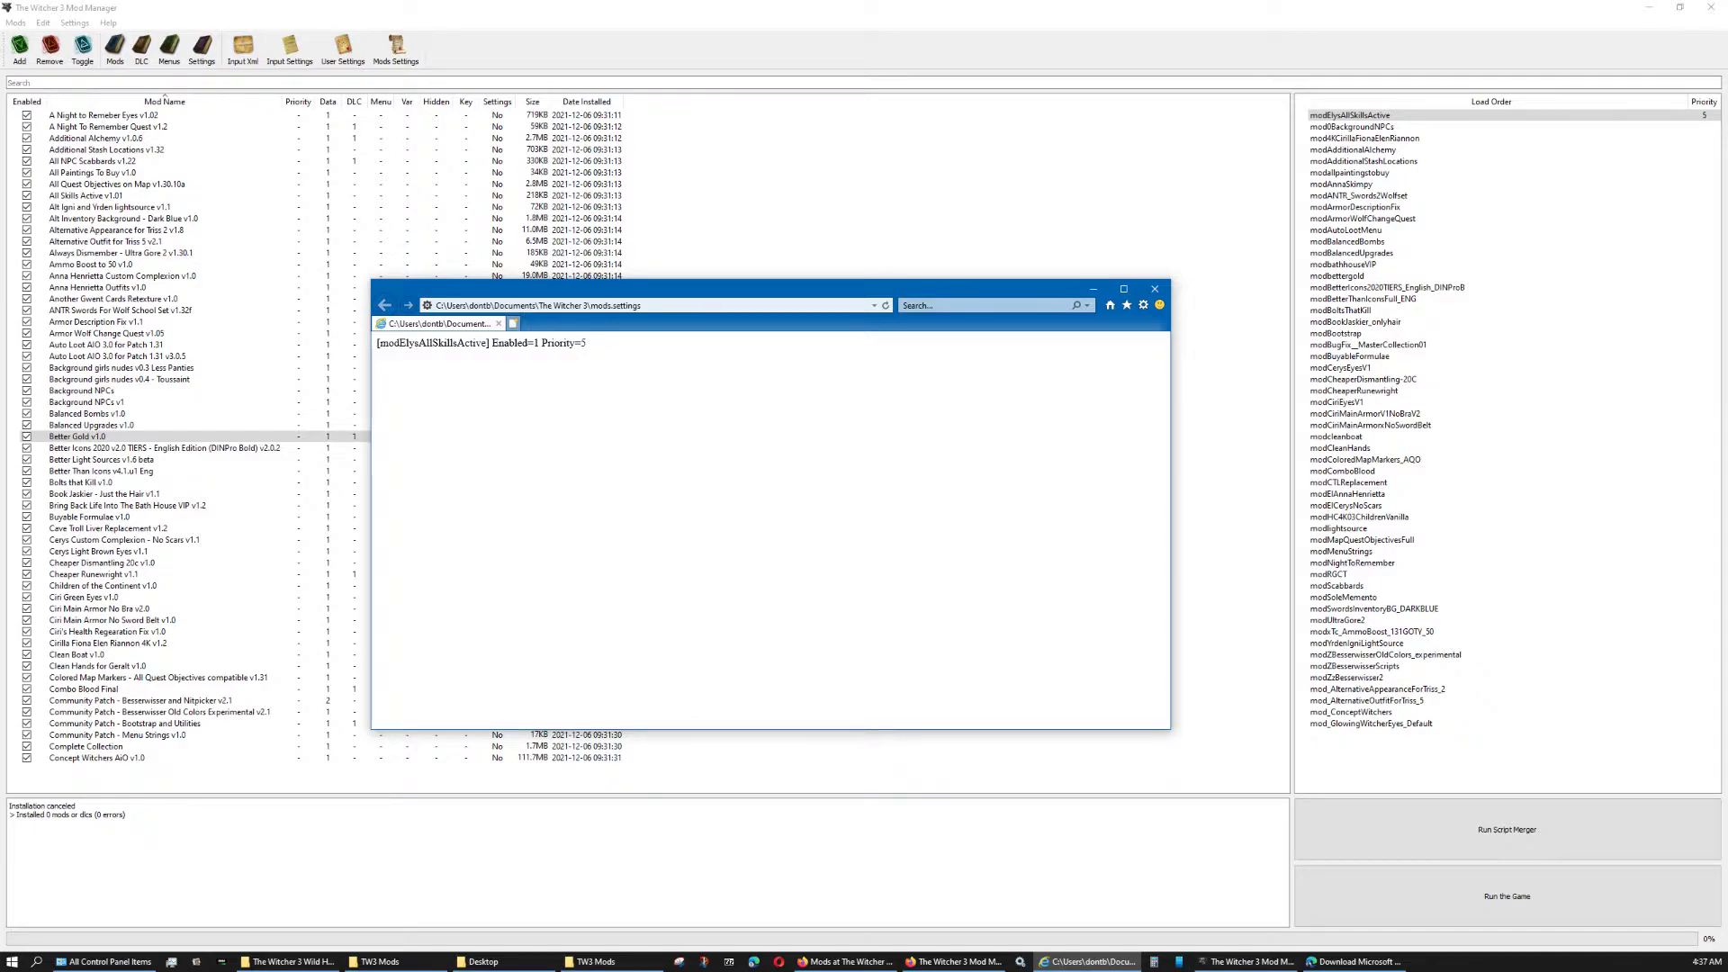
{"action": "left_click", "coordinate": [1155, 288]}
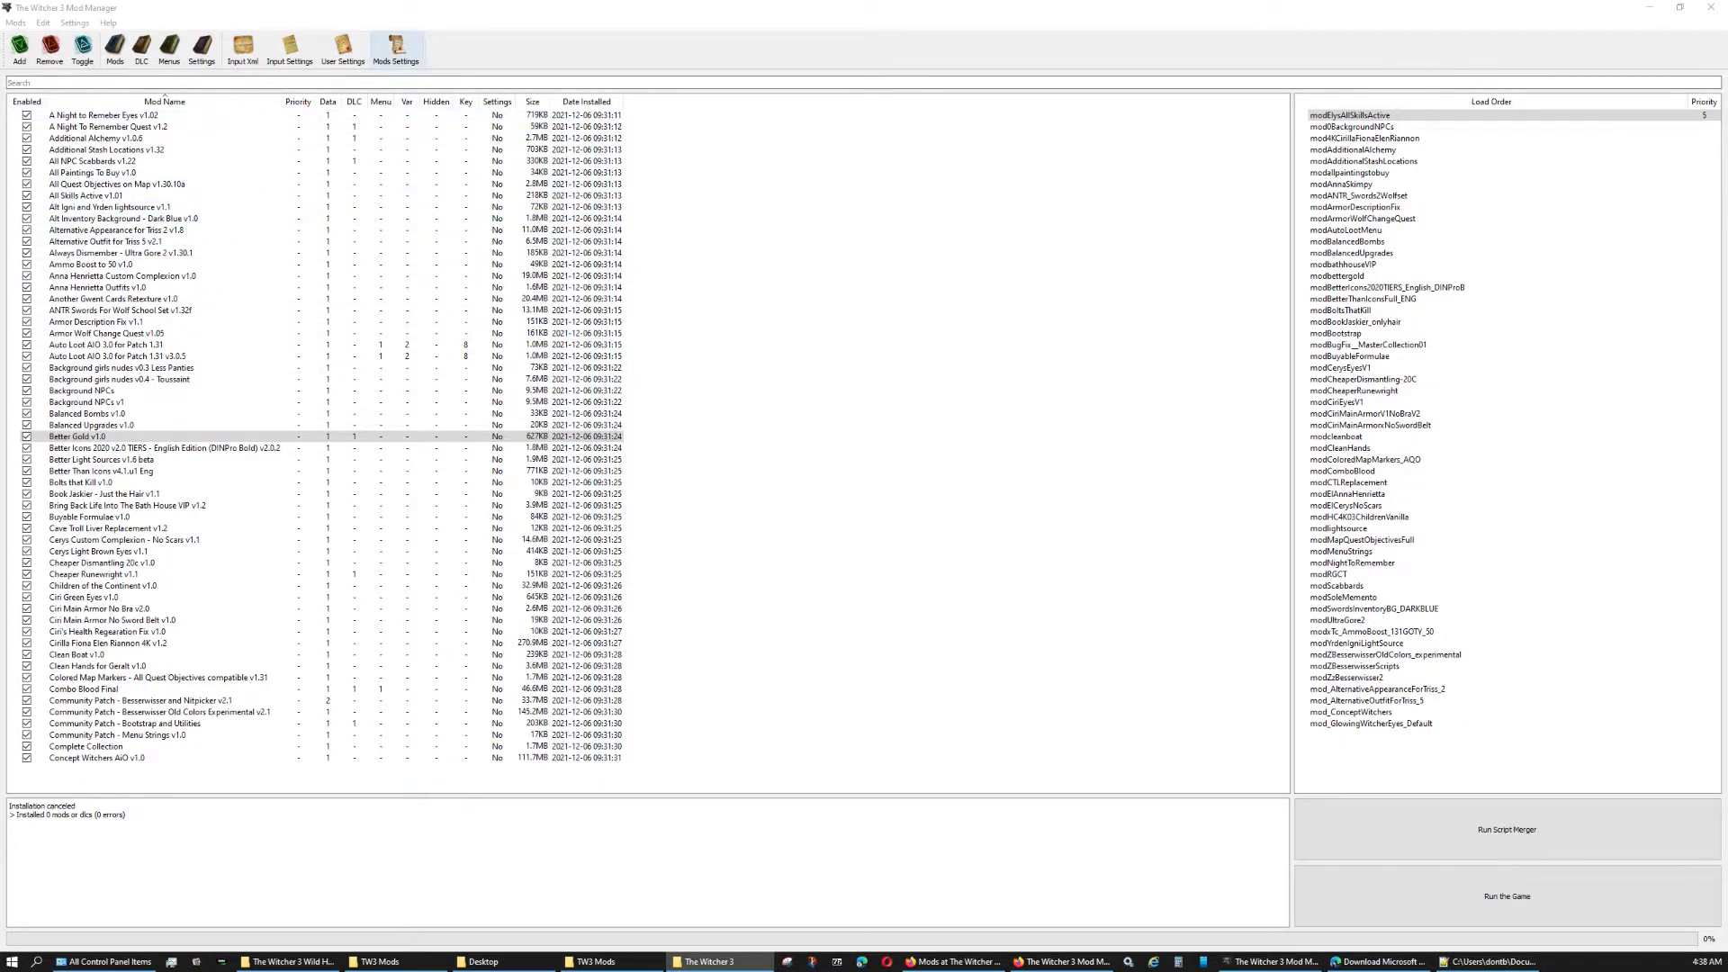
- Open mods.settings in Notepad++, delete the whole modElysAllSkillsActive entry and save the file before returning to The Witcher 3 Mod Manager
{"action": "left_click", "coordinate": [396, 47]}
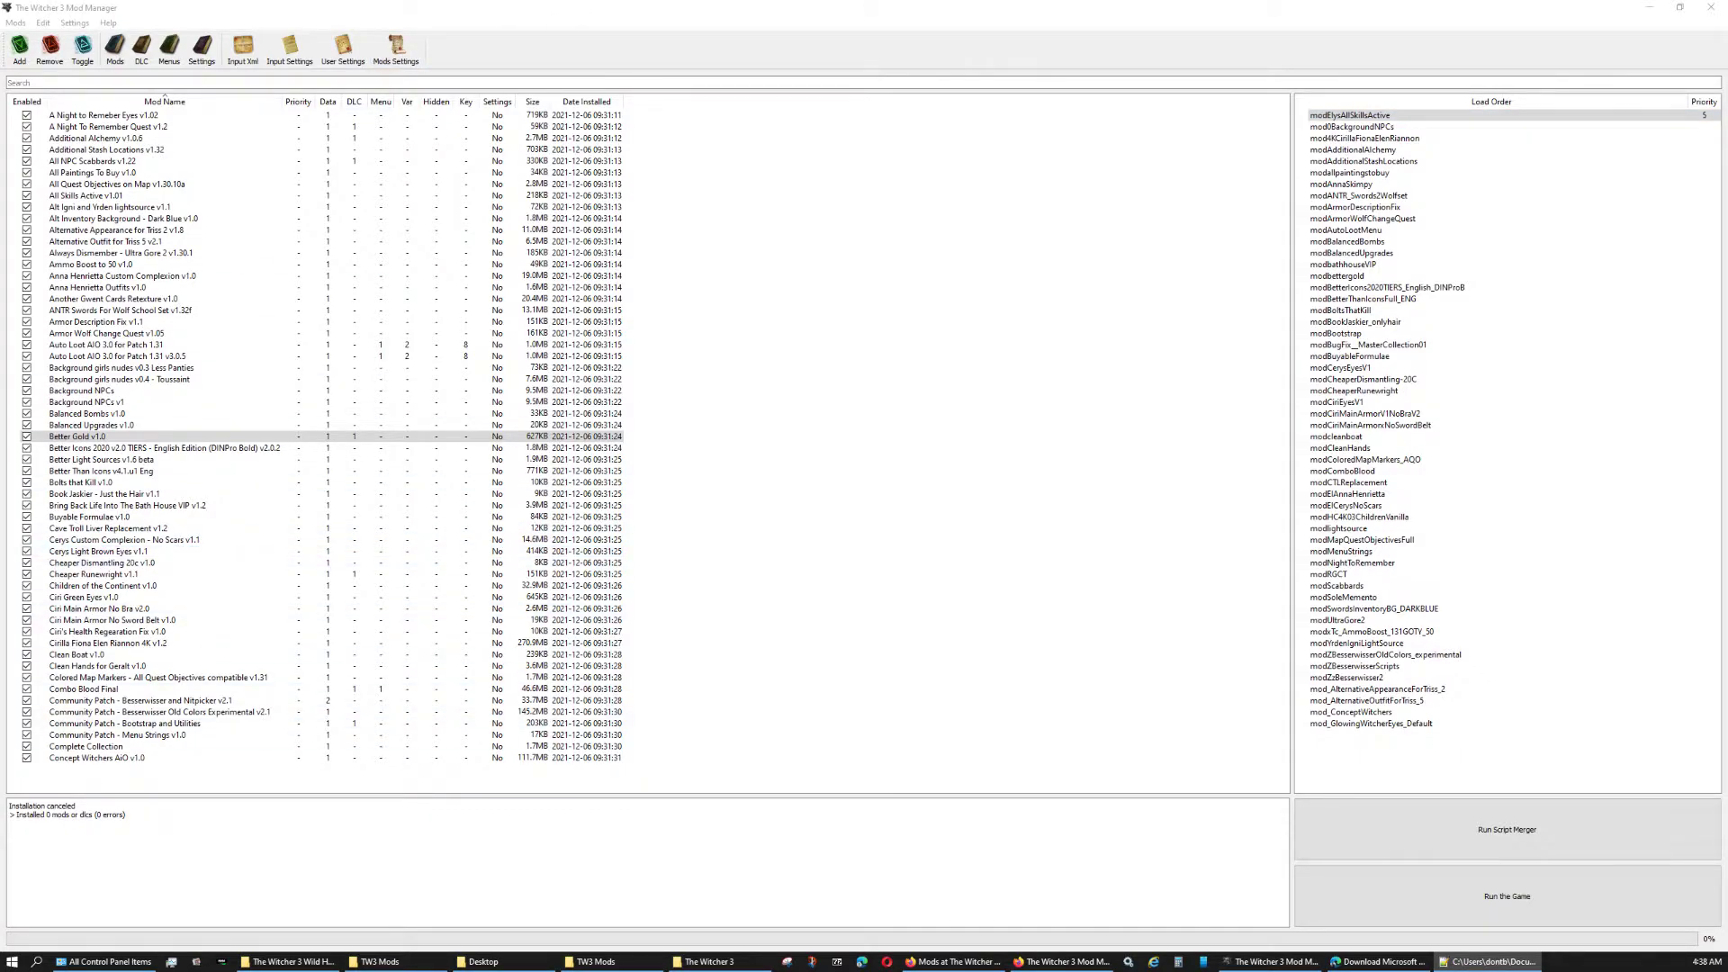
{"action": "left_click_drag", "start_coordinate": [650, 20], "coordinate": [780, 1]}
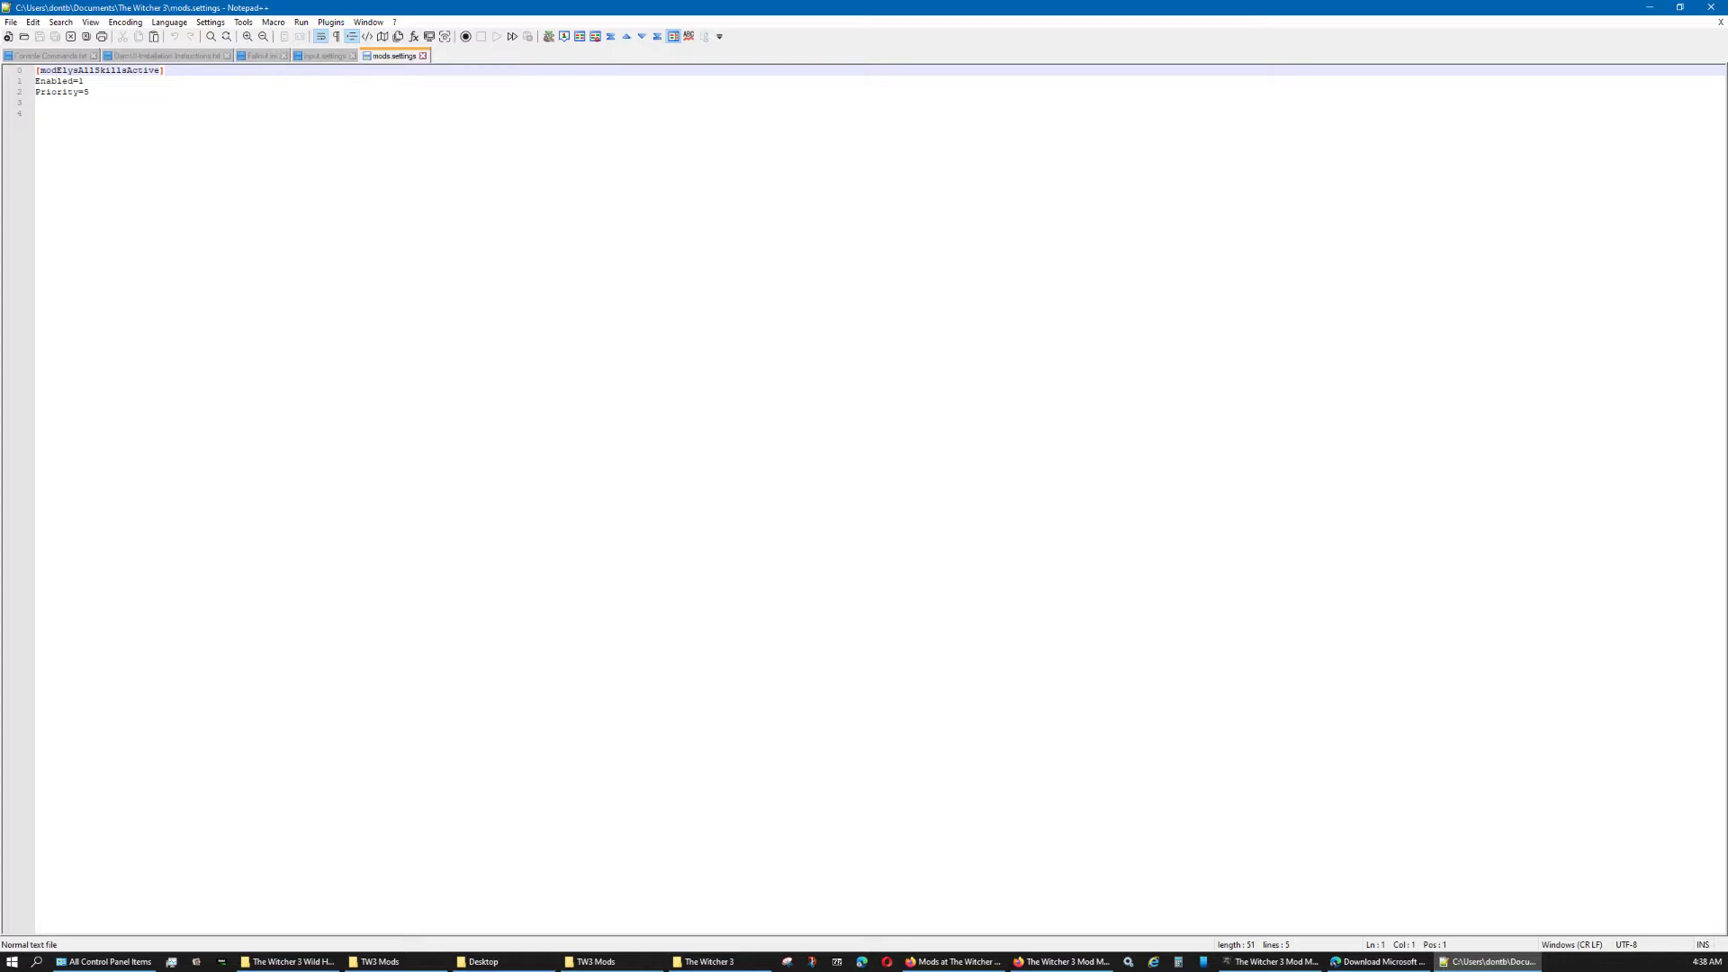
{"action": "left_click", "coordinate": [89, 92]}
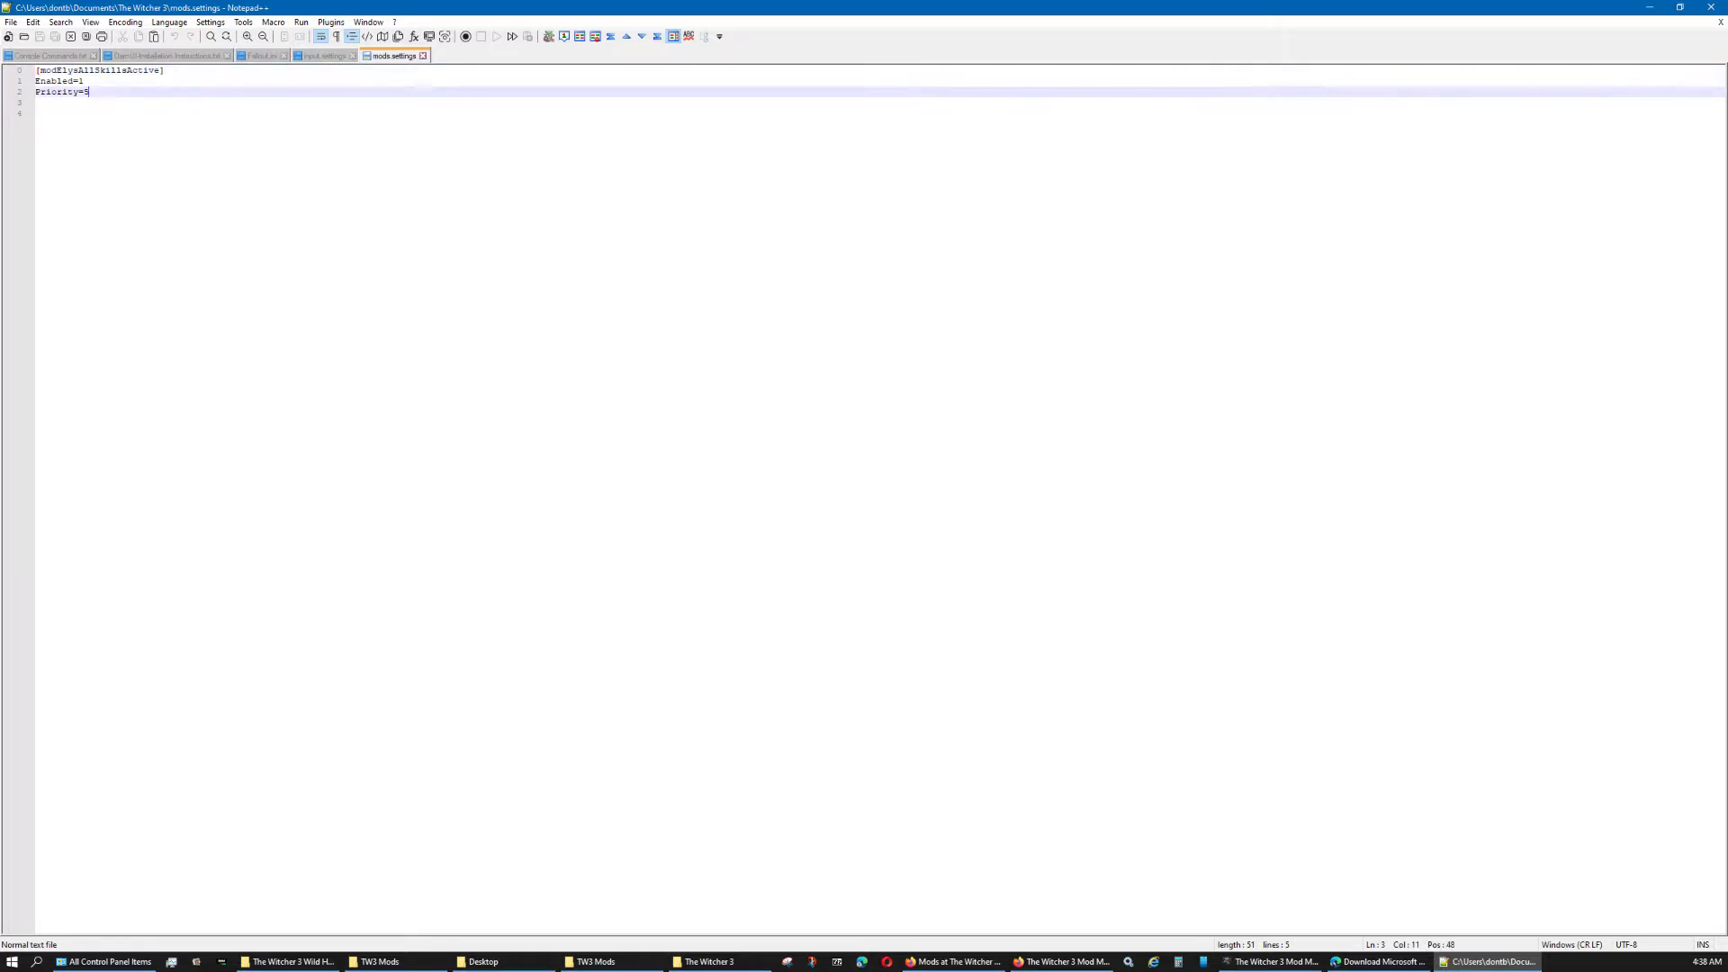
{"action": "key", "text": "BackSpace"}
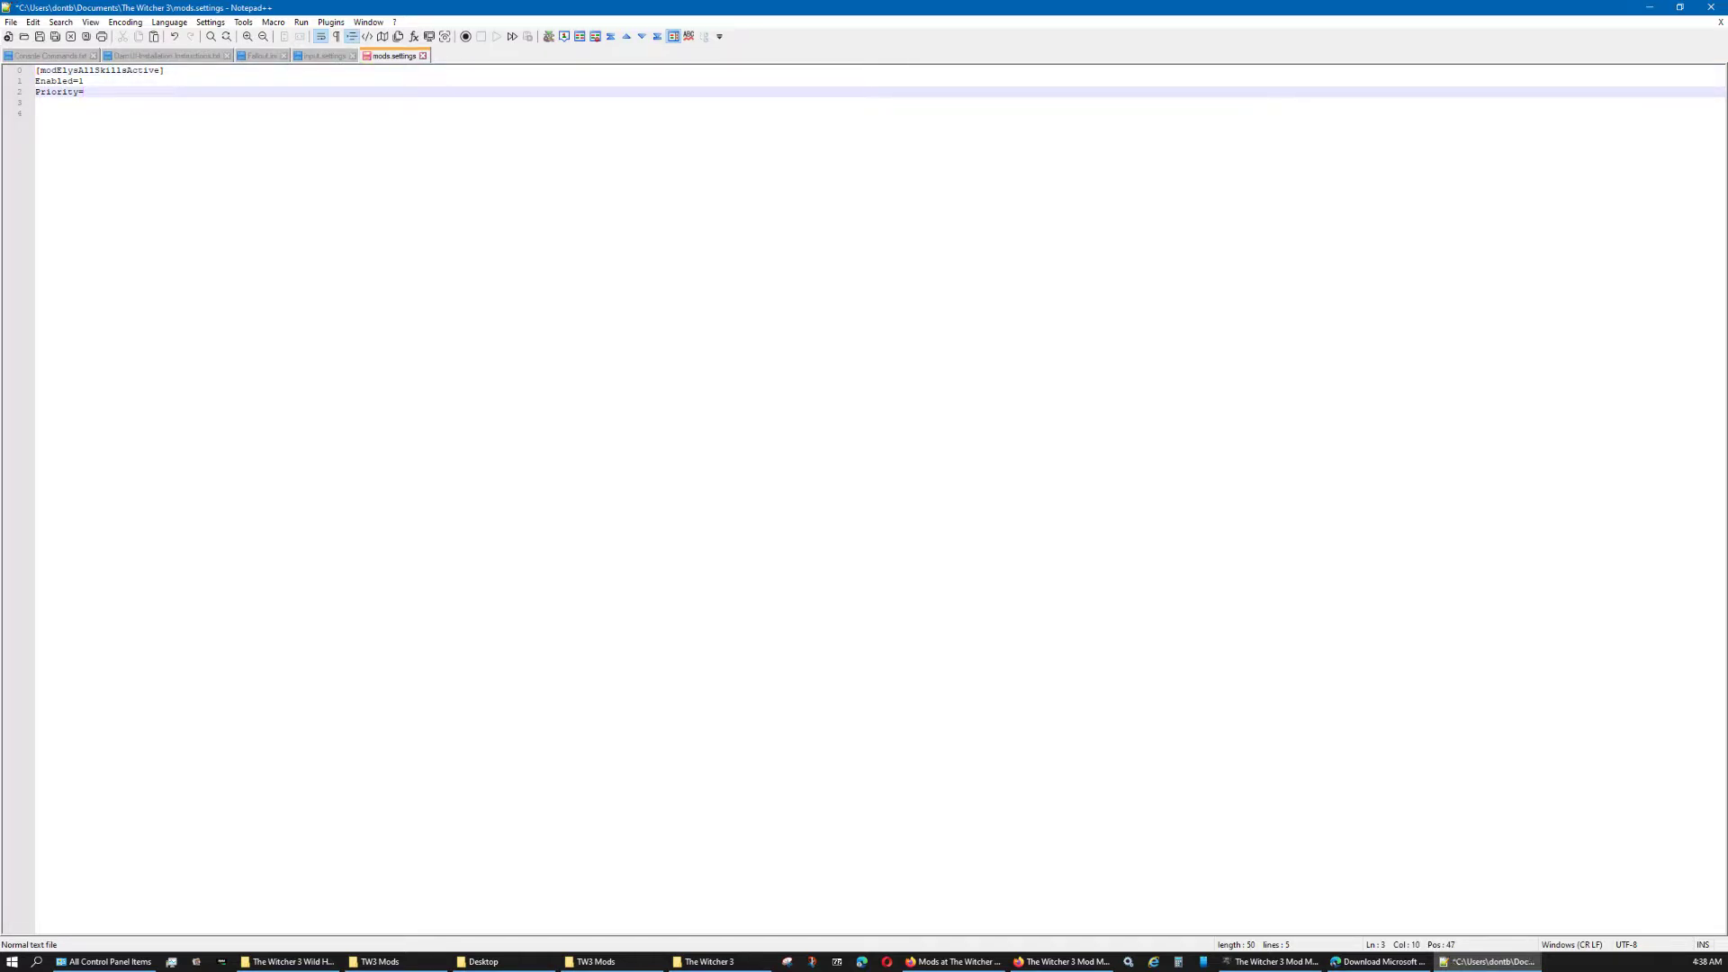
{"action": "key", "text": "ctrl+shift+Home"}
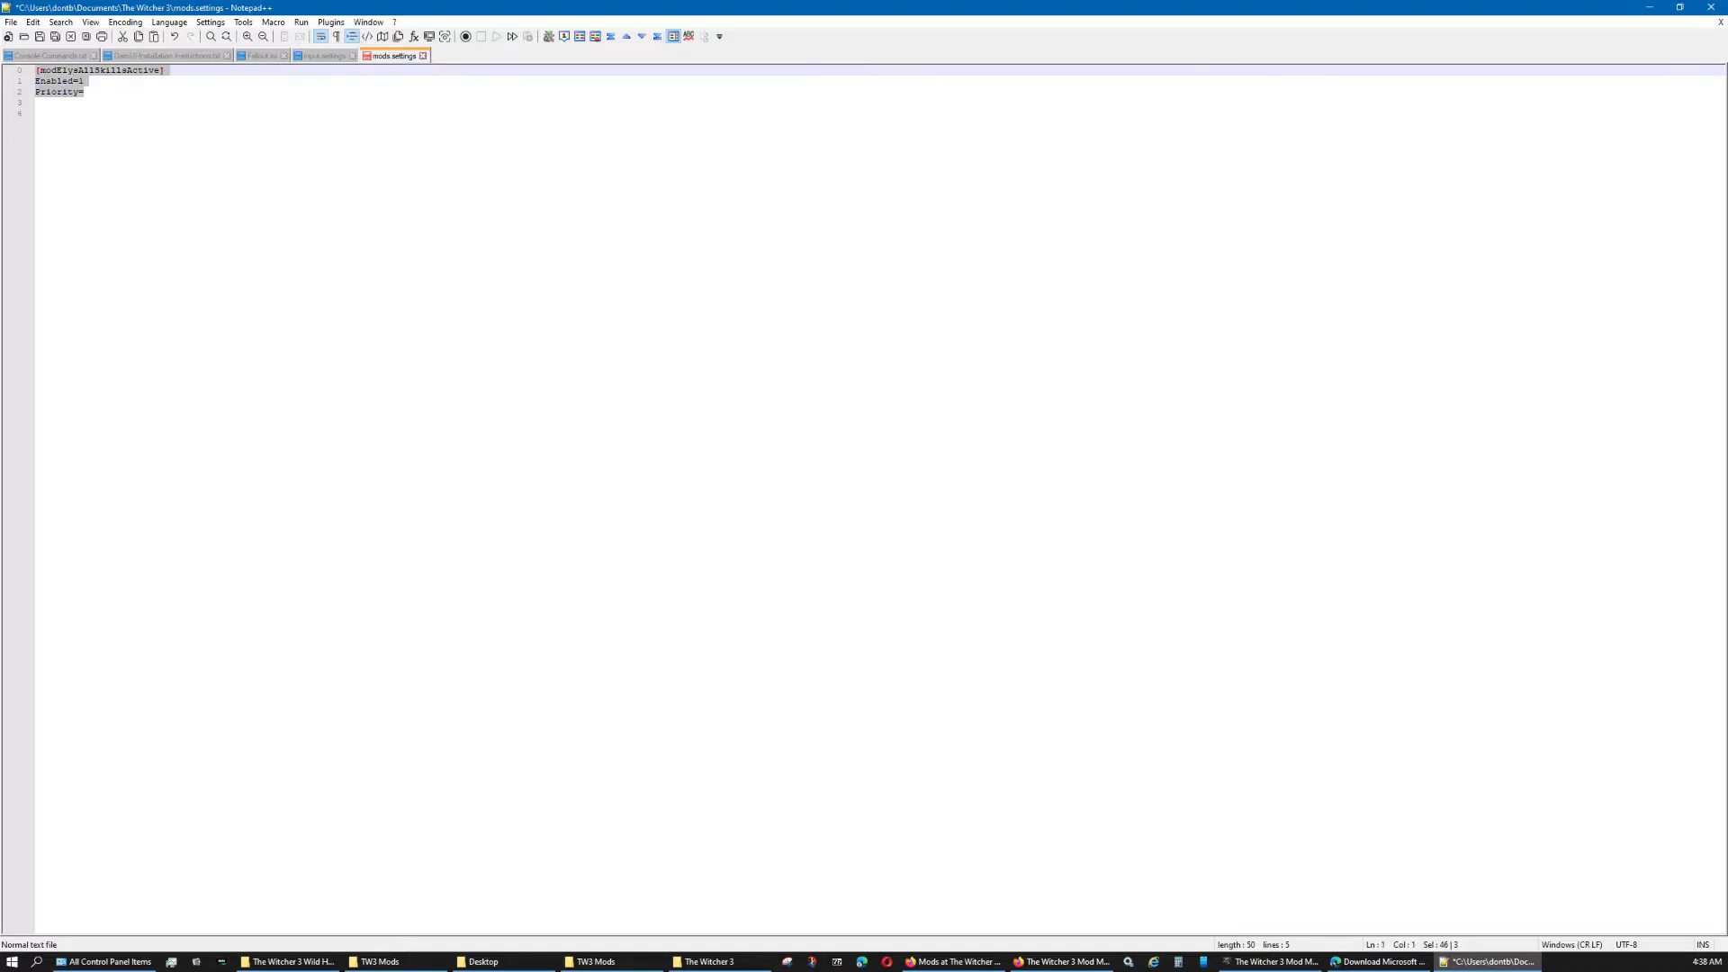
{"action": "key", "text": "Delete"}
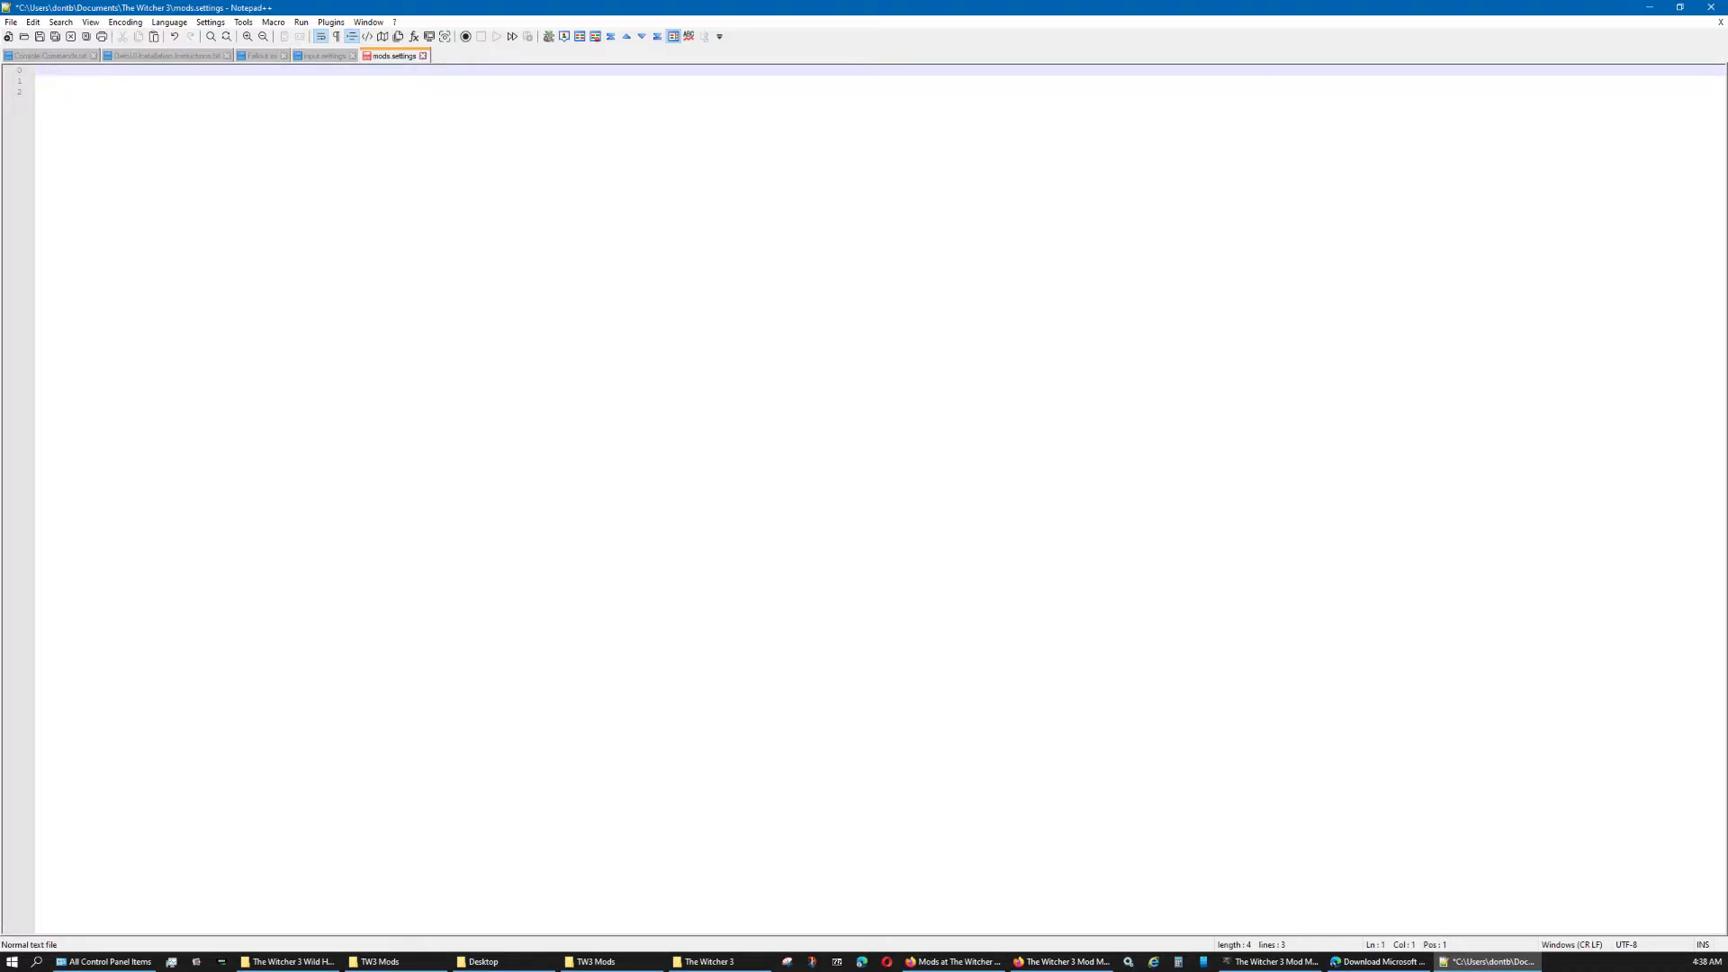
{"action": "key", "text": "ctrl+s"}
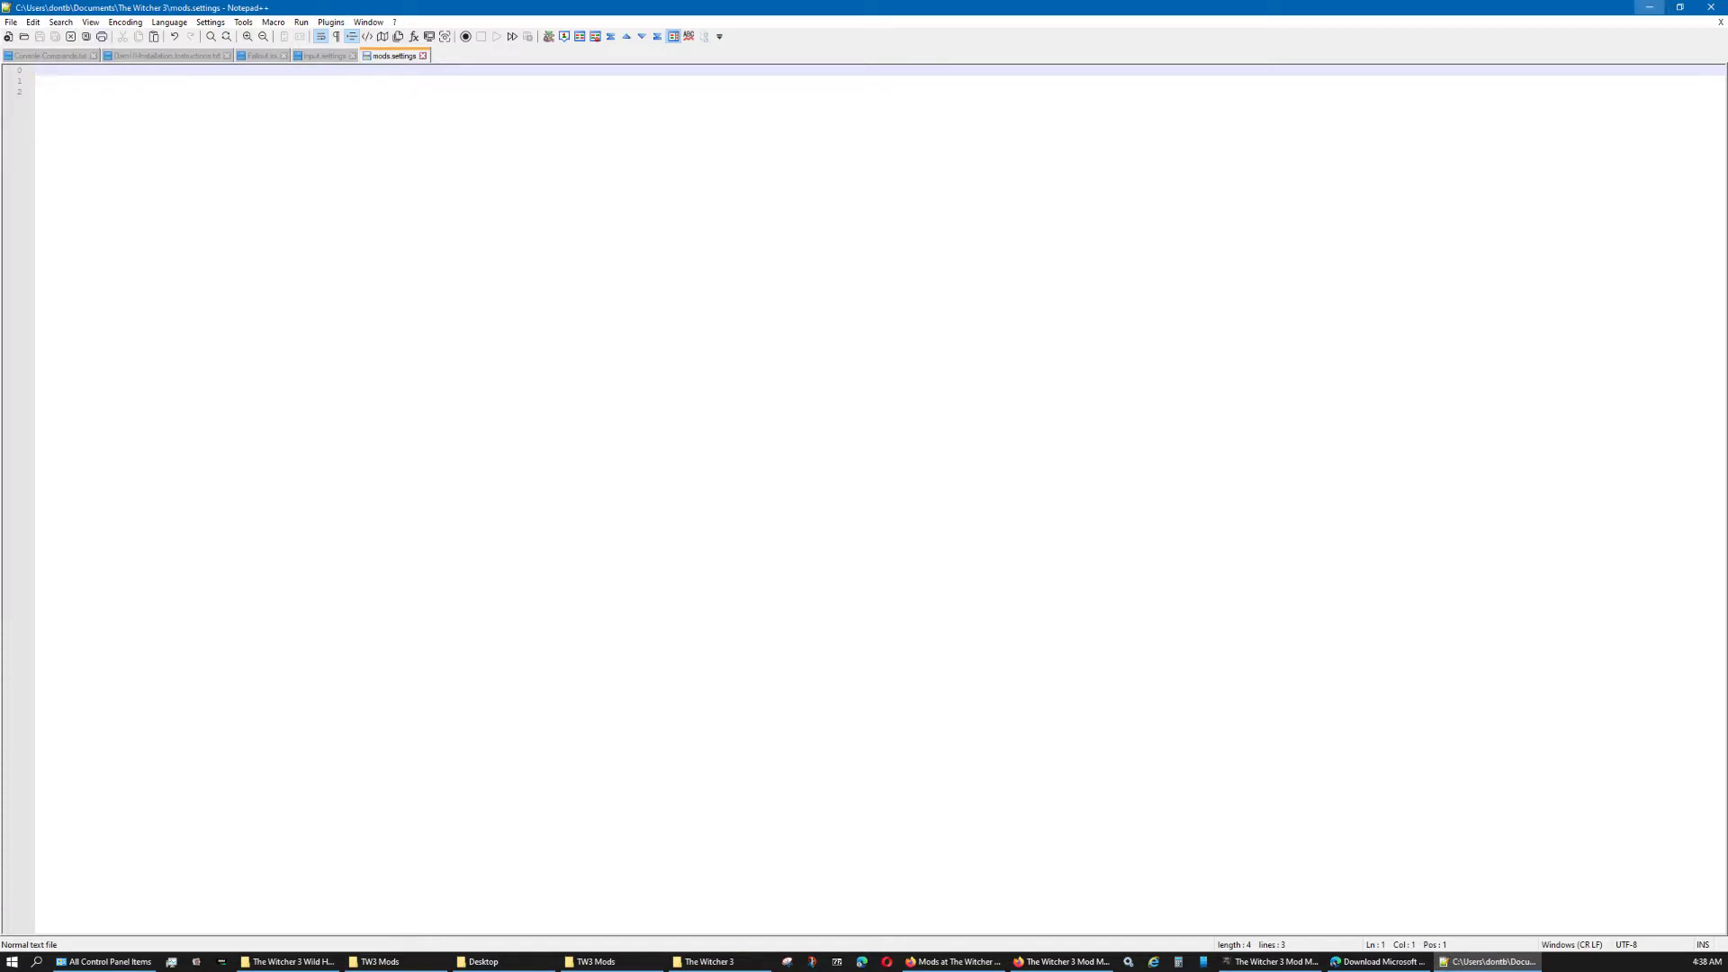
{"action": "key", "text": "alt+Tab"}
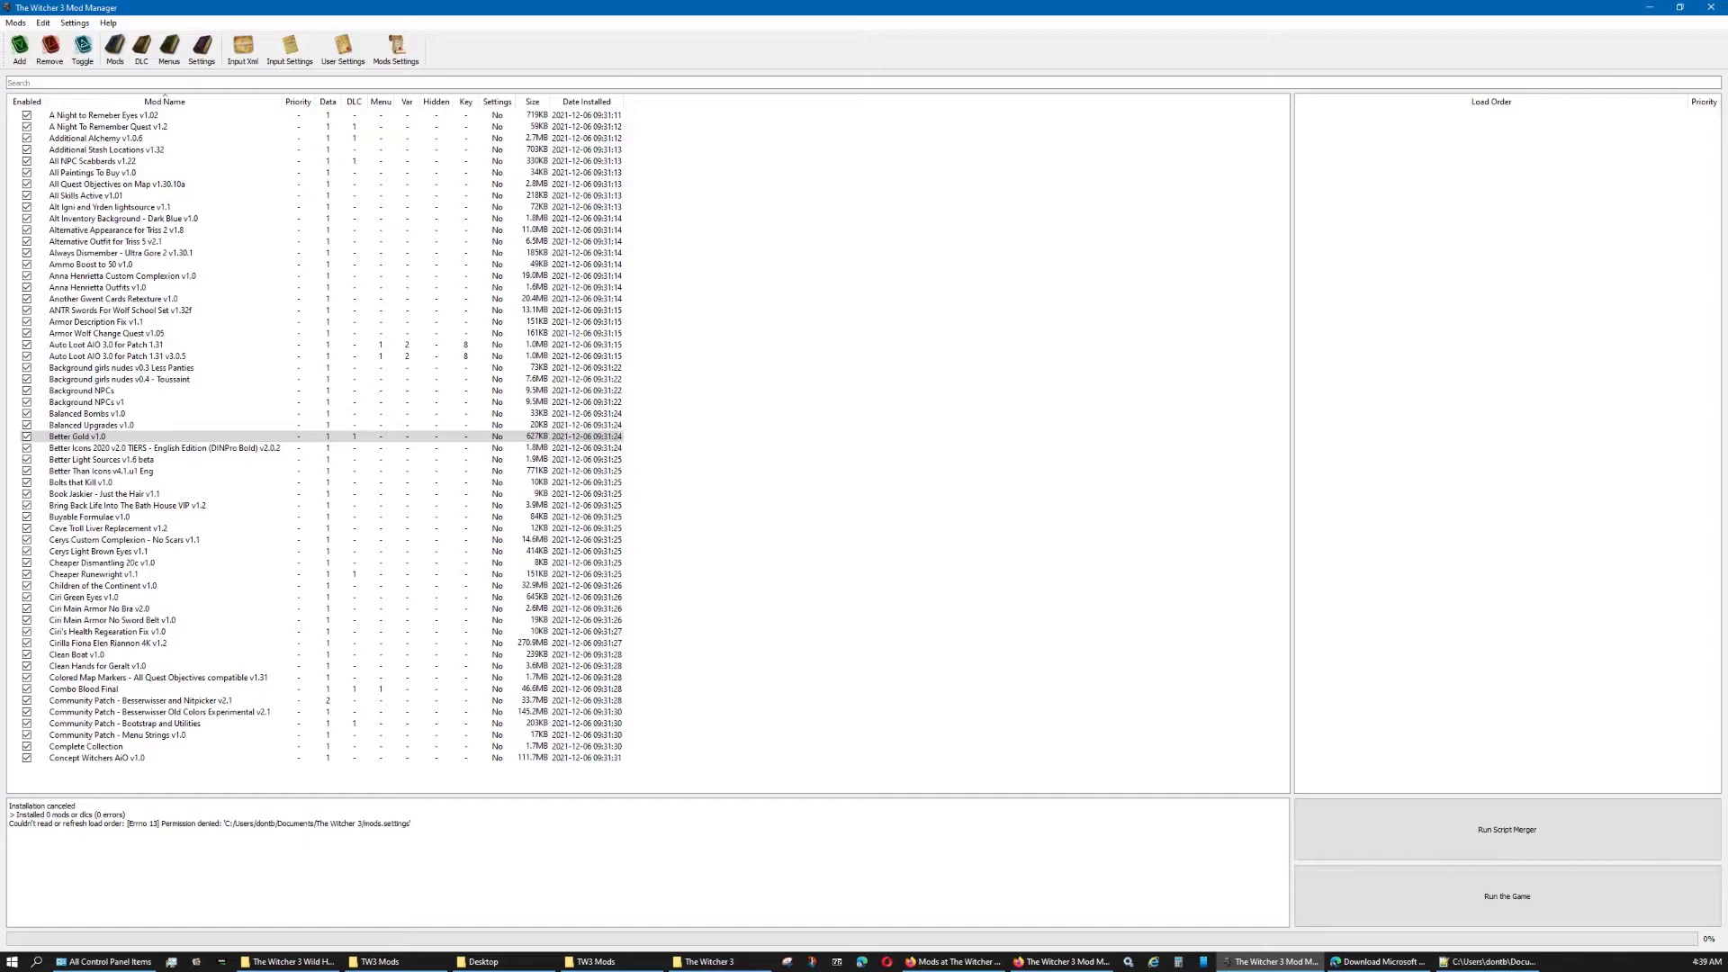
- Highlight Anna Henrietta Custom Complexion v1.0, Cerys Custom Complexion - No Scars v1.1 and Cirilla Fiona Elen Riannon 4K v1.2 together
{"action": "mouse_move", "coordinate": [594, 961]}
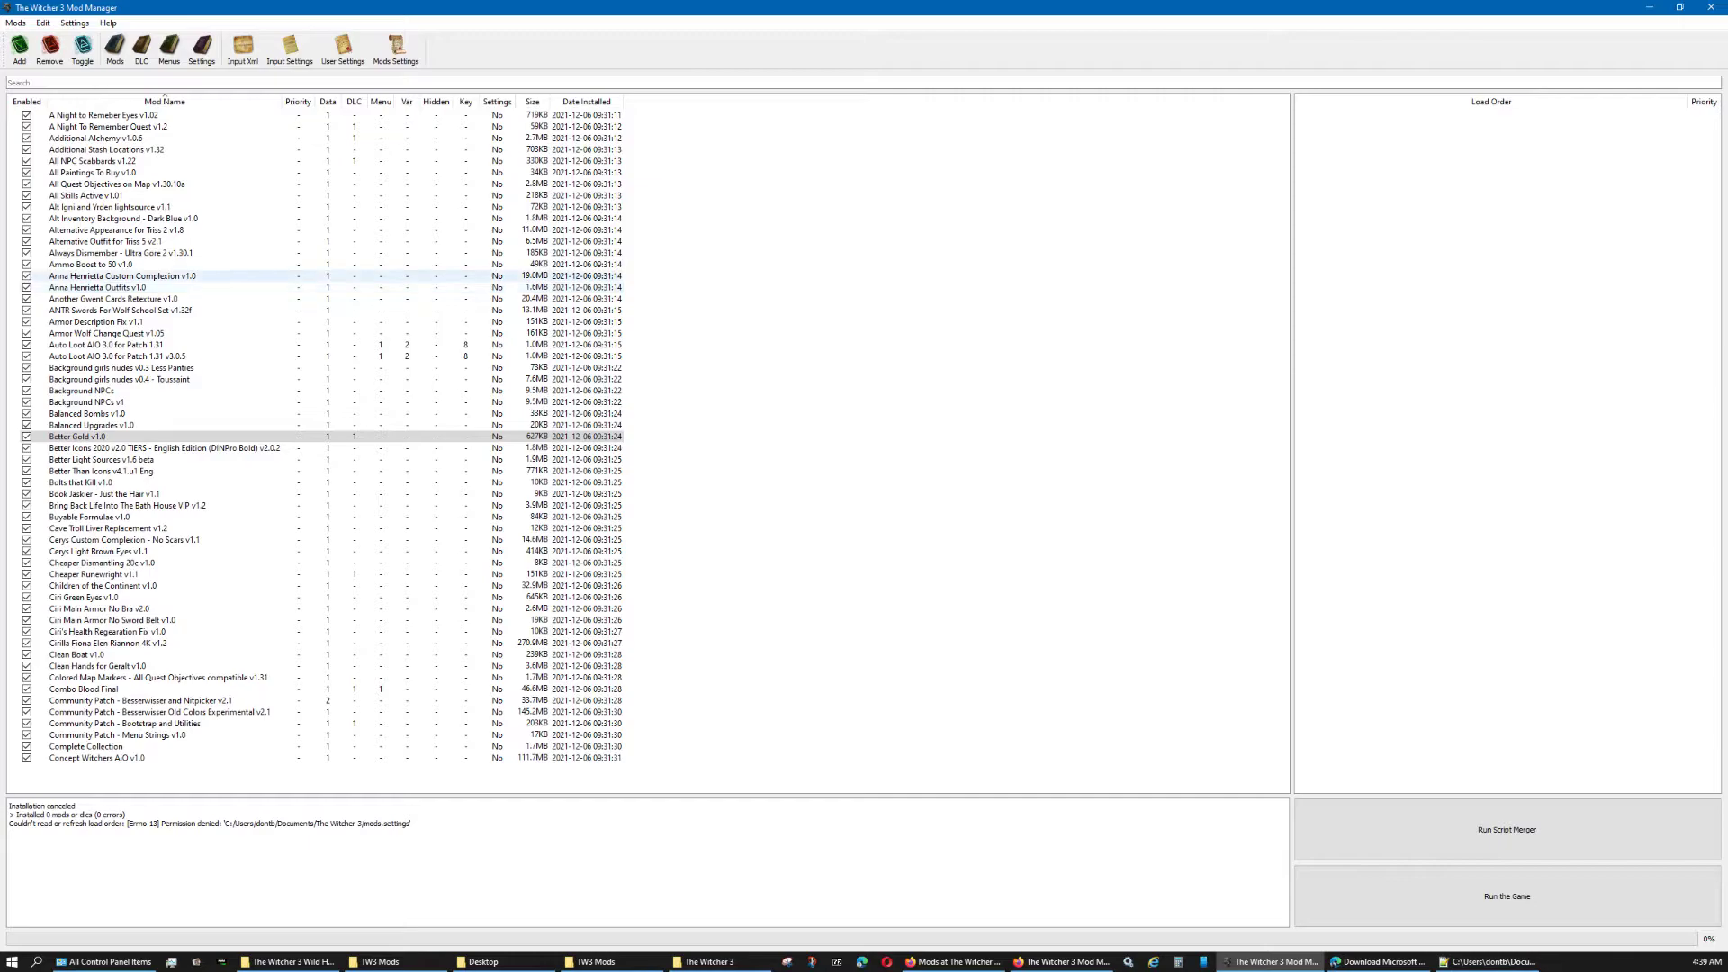
{"action": "left_click", "coordinate": [121, 276]}
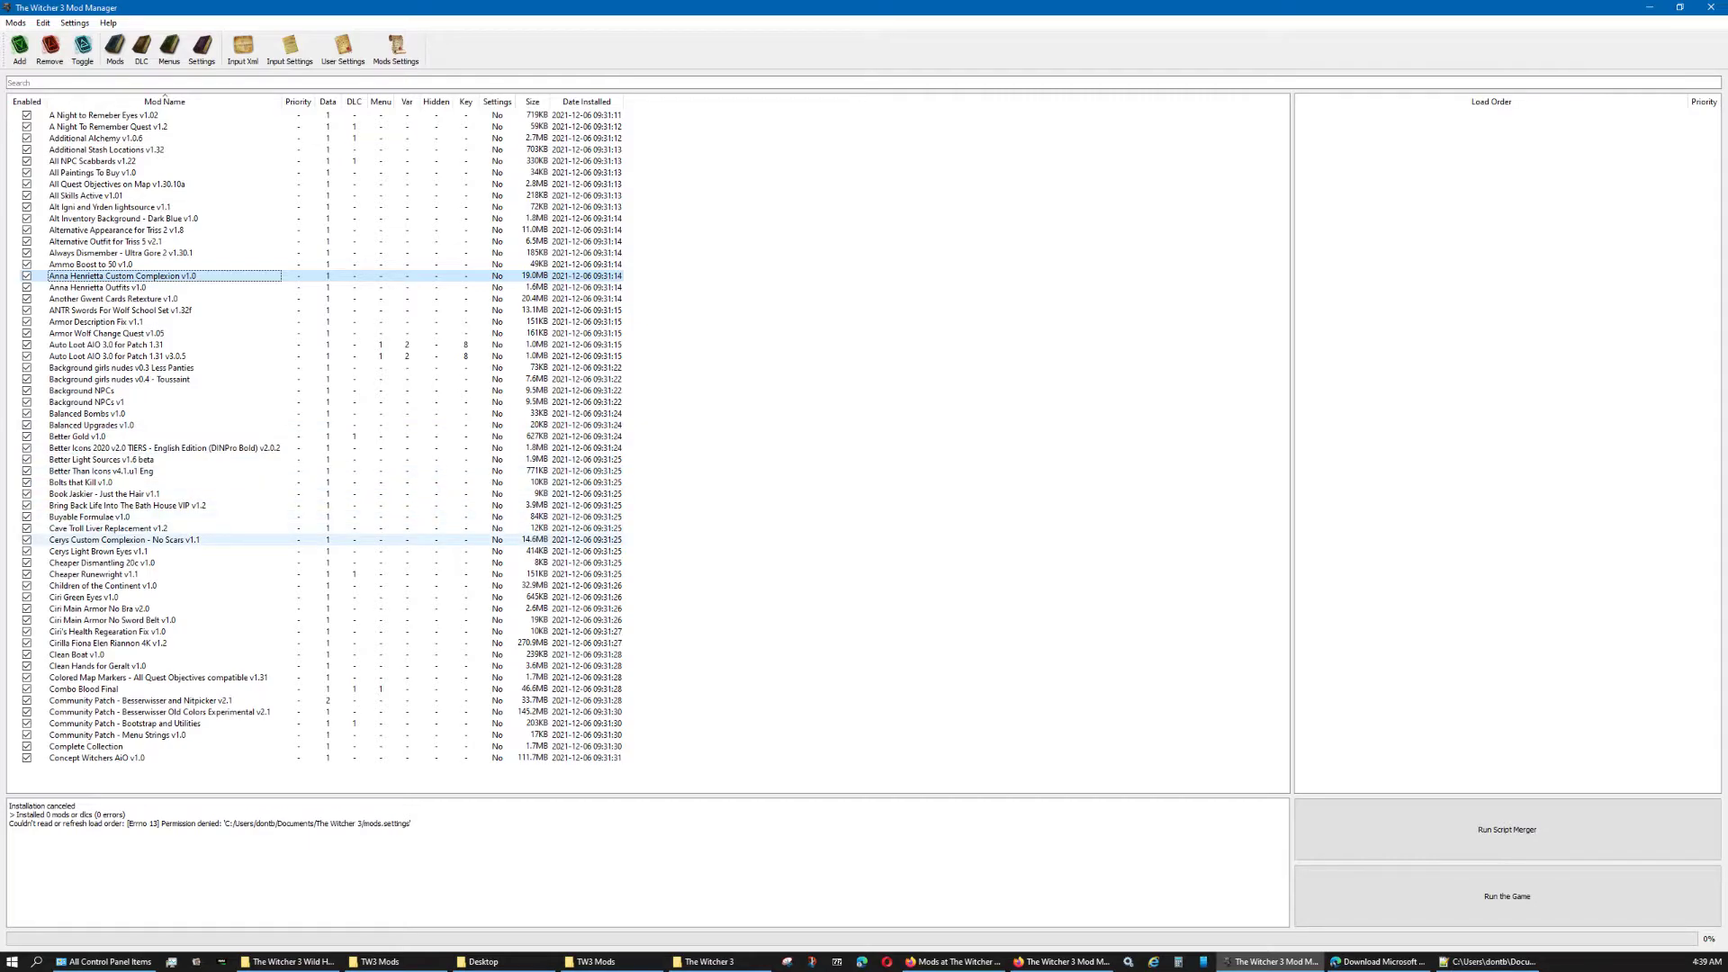
{"action": "left_click", "coordinate": [123, 540]}
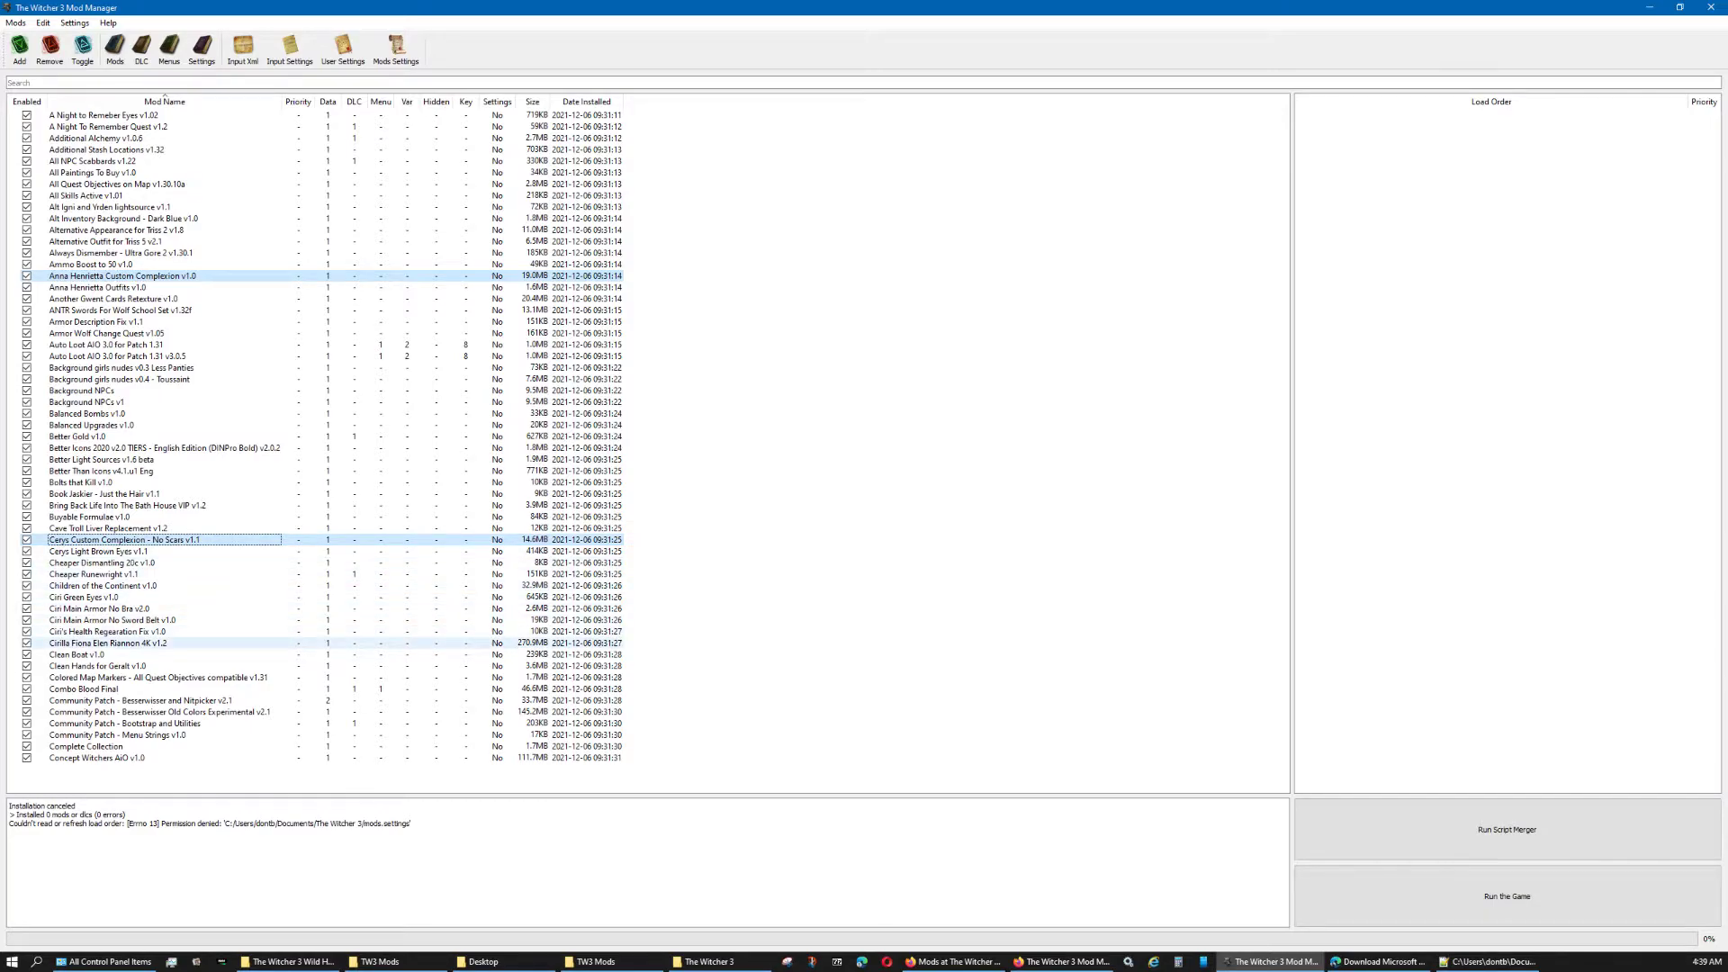
{"action": "left_click", "coordinate": [108, 642], "text": "ctrl"}
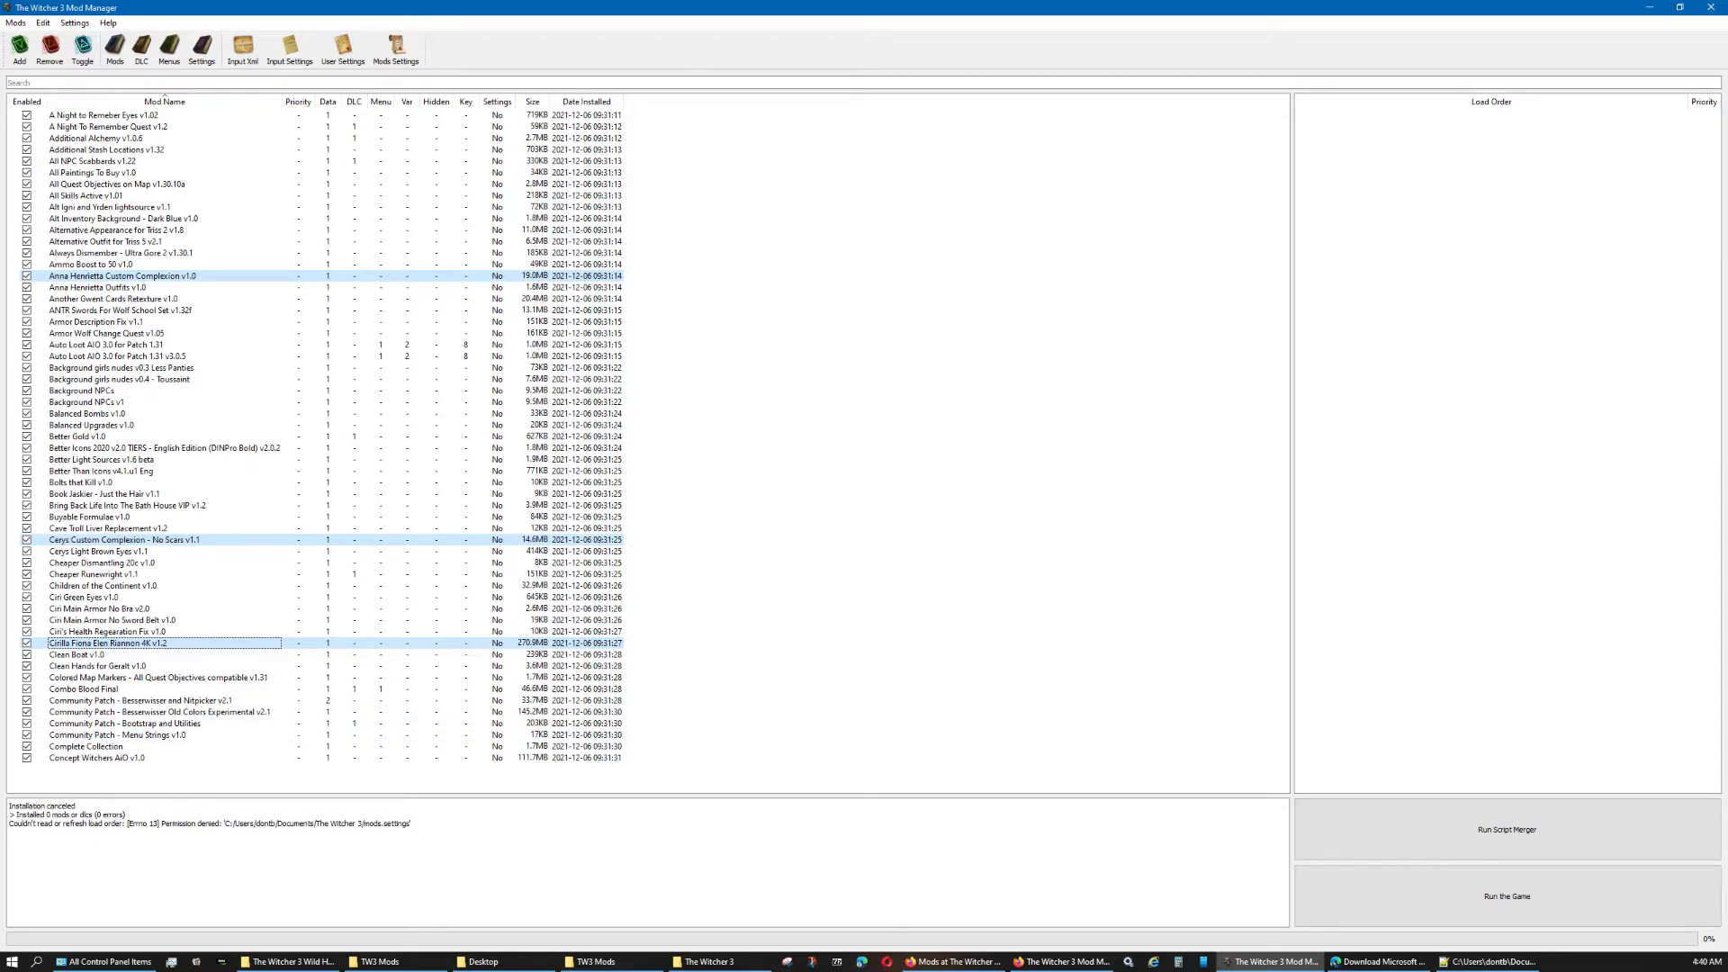
- Switch to the browser and look through the Nexus Mods list for The Witcher 3 back up to its beginning
{"action": "left_click", "coordinate": [954, 961]}
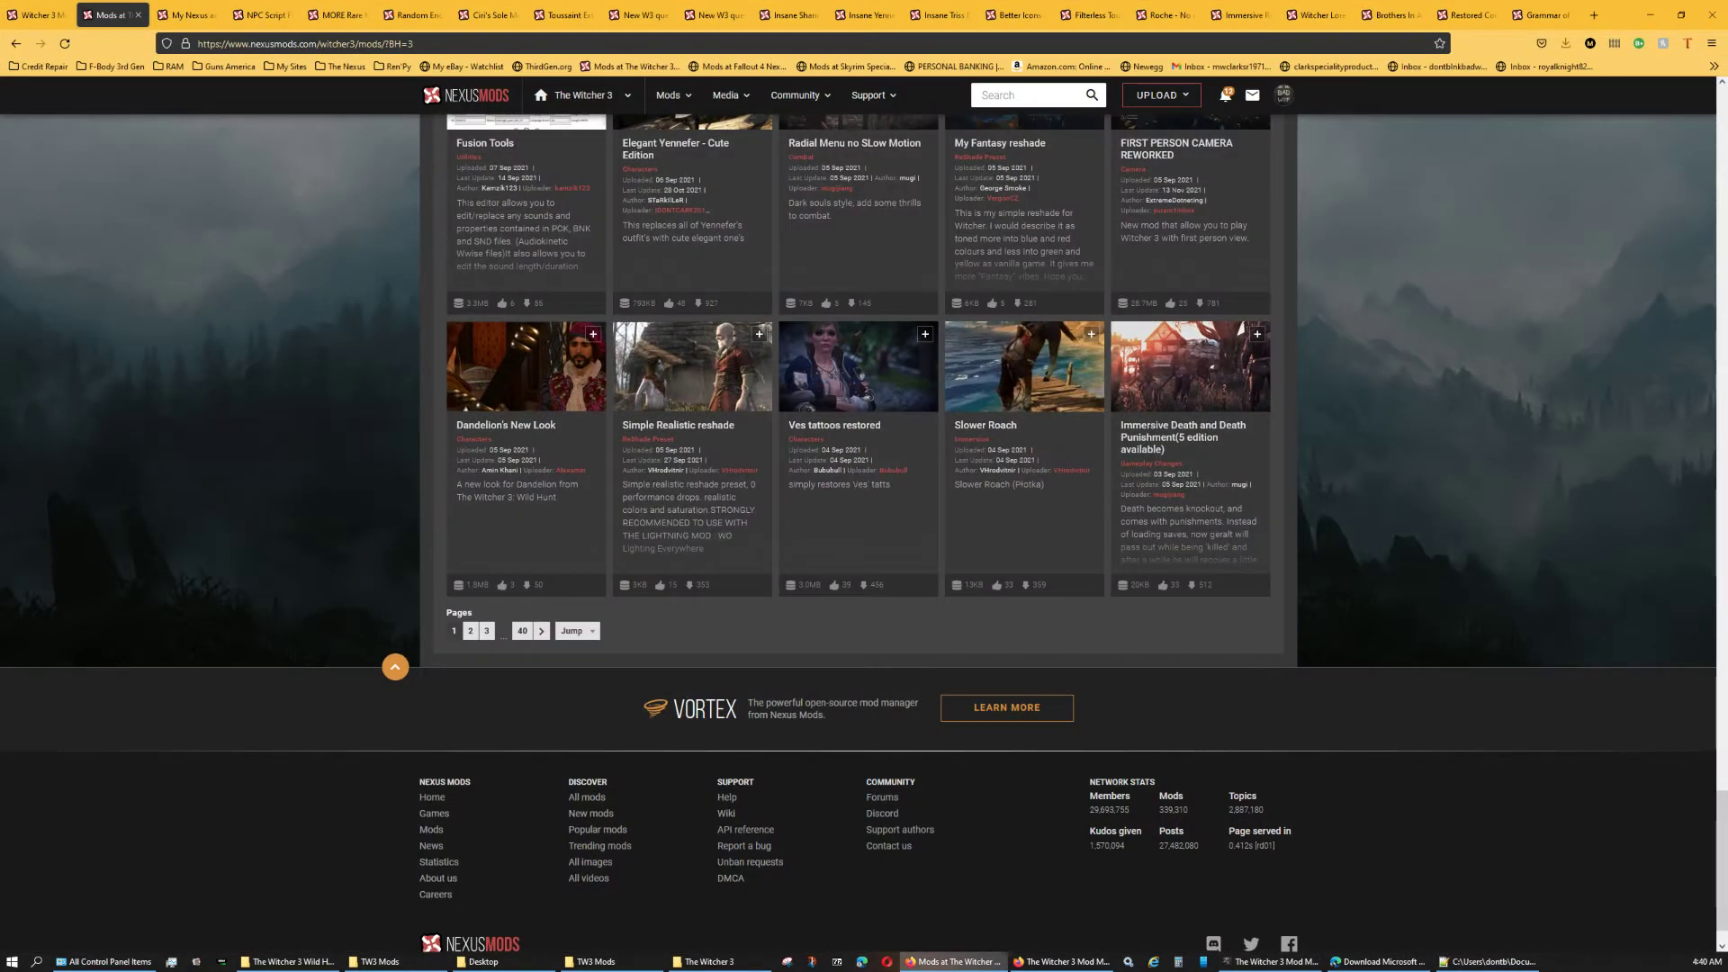
{"action": "scroll", "coordinate": [865, 531], "scroll_direction": "up", "scroll_amount": 8}
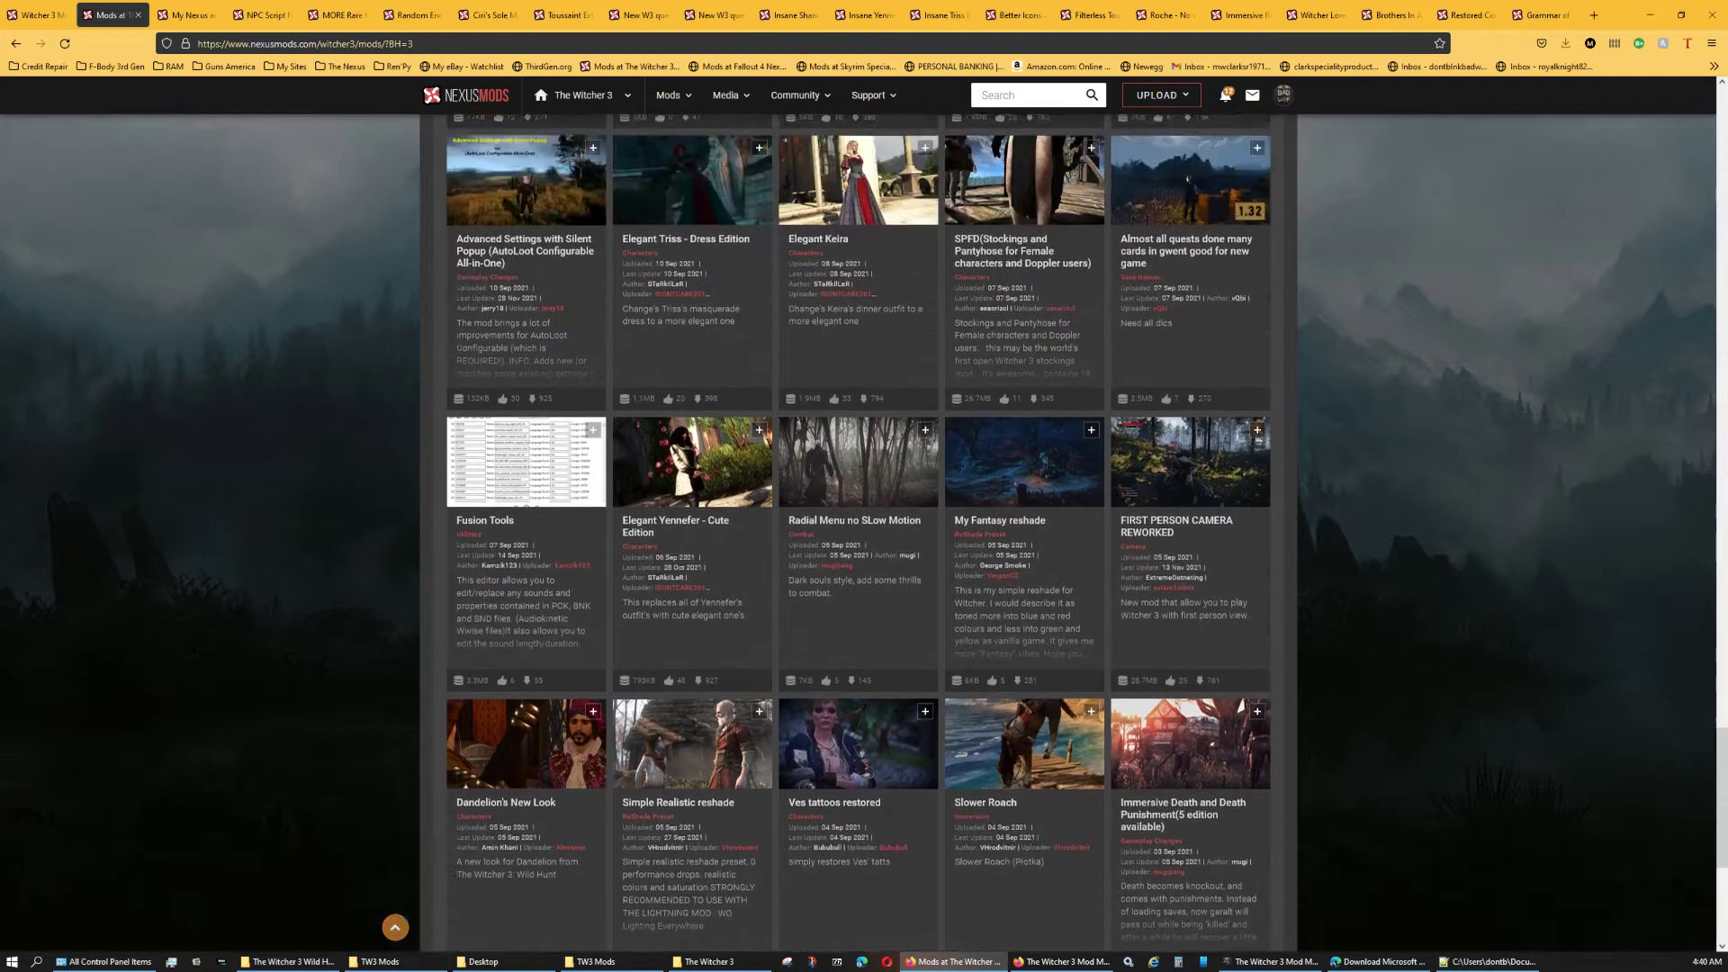
{"action": "scroll", "coordinate": [864, 531], "scroll_direction": "up", "scroll_amount": 10}
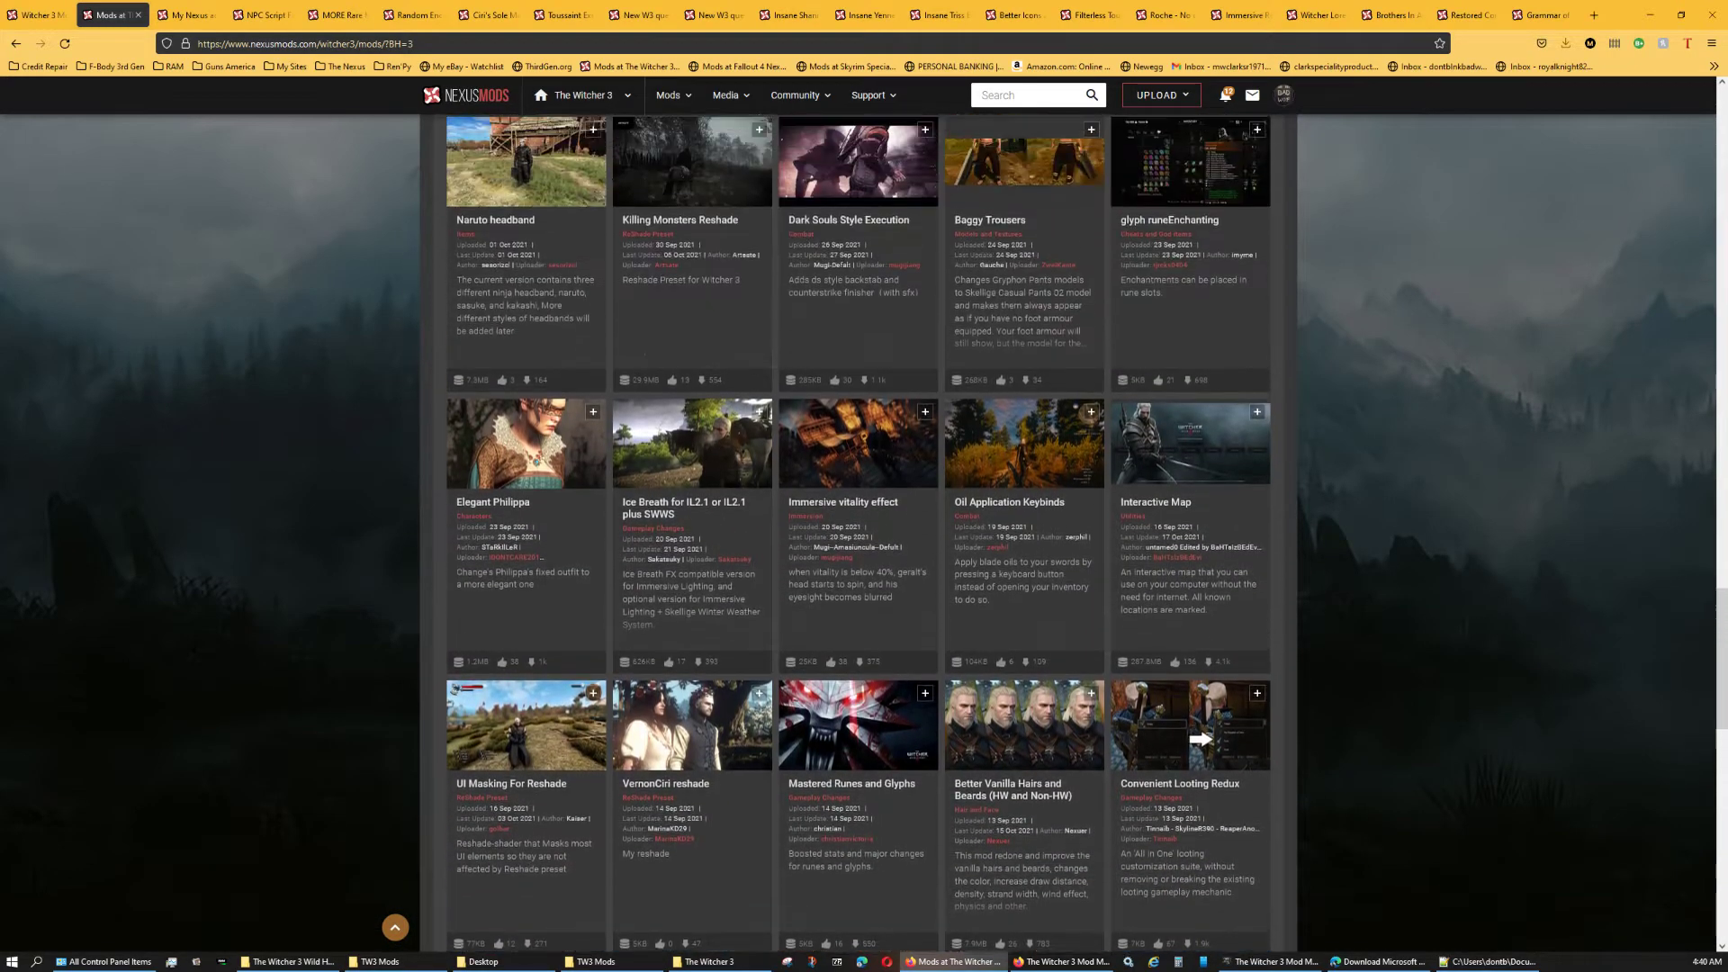
{"action": "scroll", "coordinate": [864, 531], "scroll_direction": "up", "scroll_amount": 9}
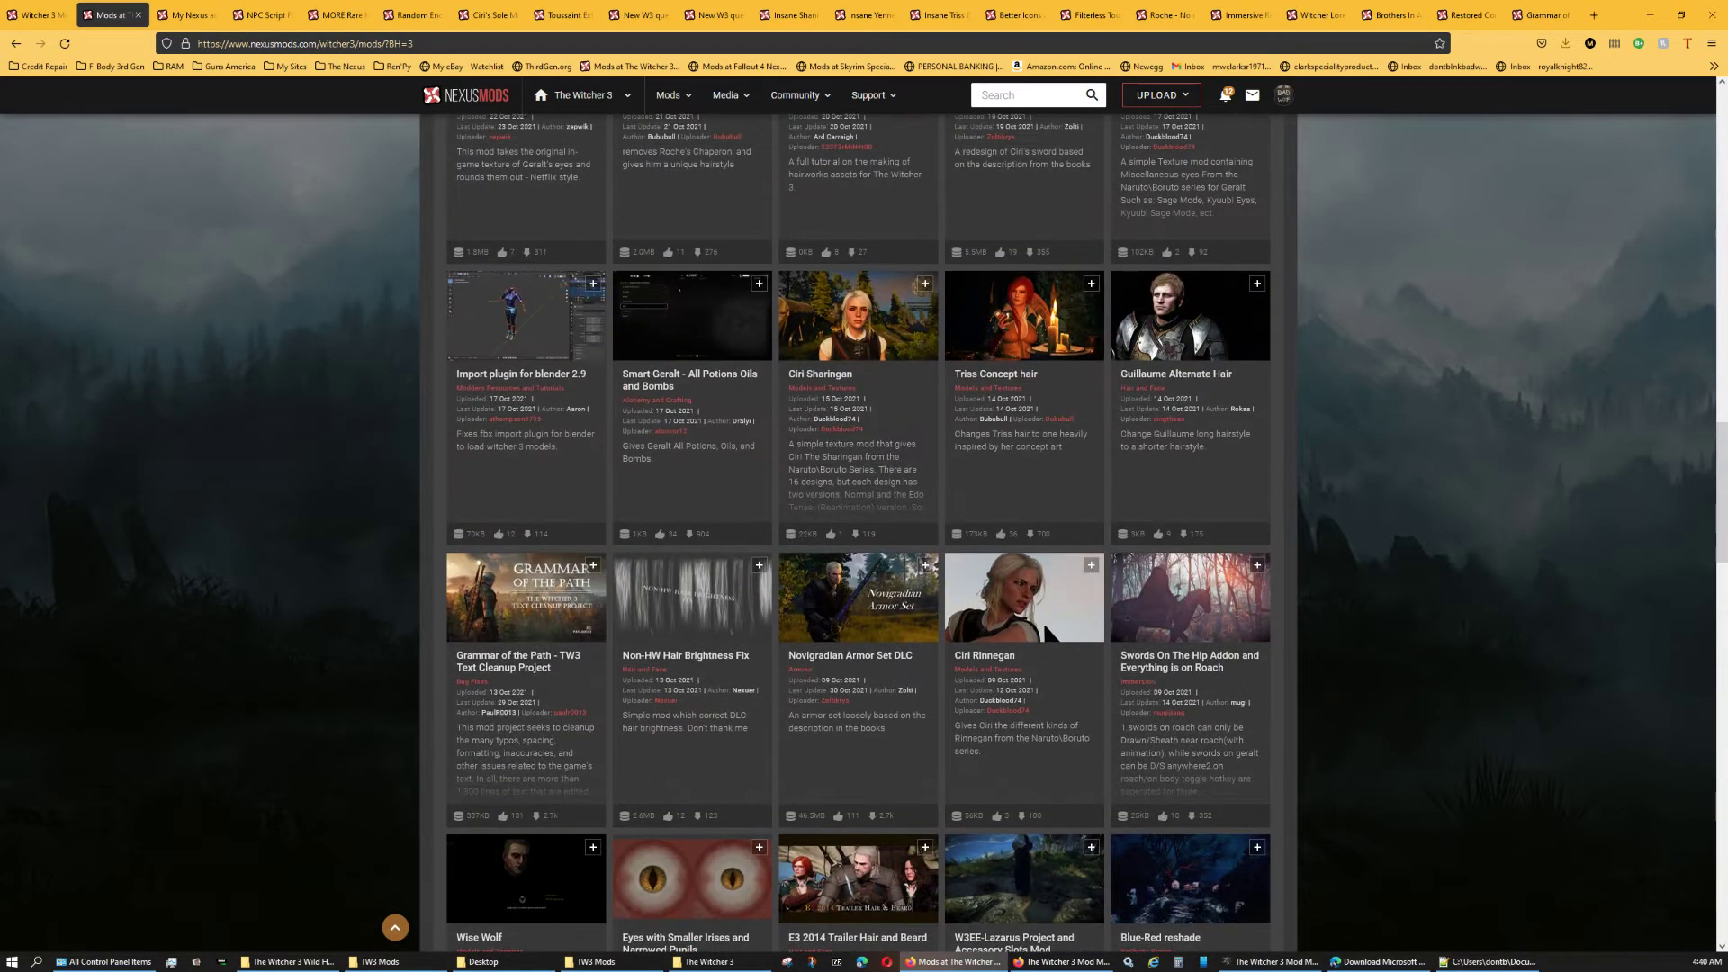
{"action": "scroll", "coordinate": [864, 531], "scroll_direction": "up", "scroll_amount": 9}
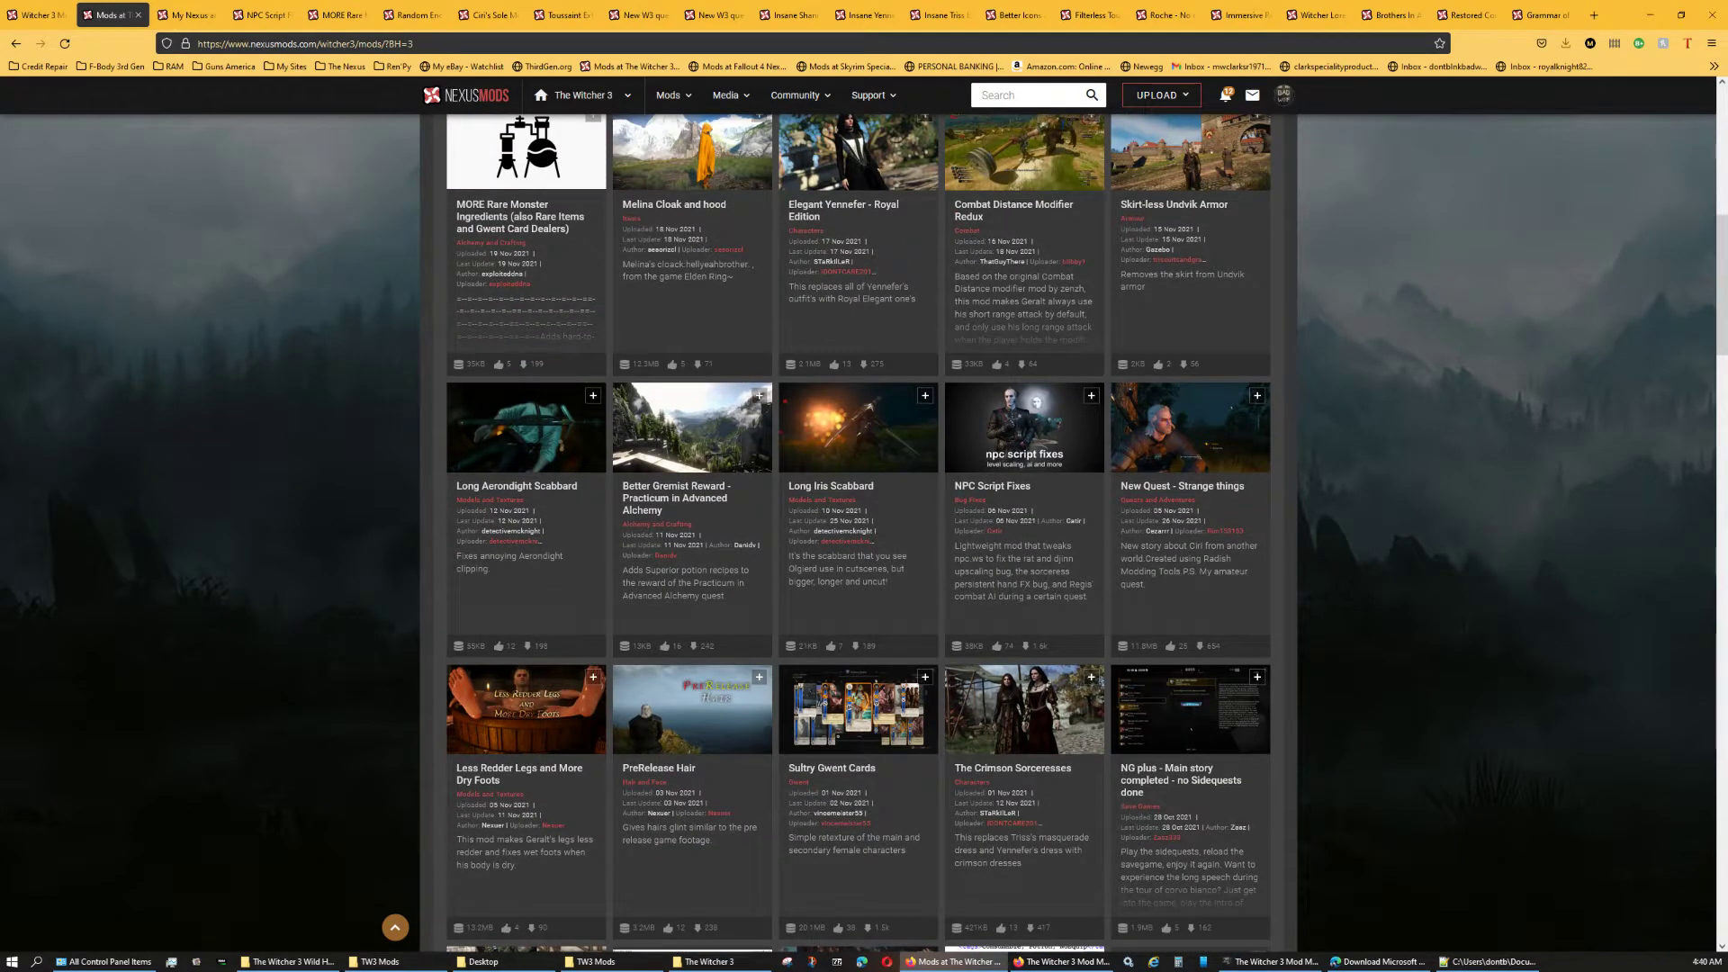
{"action": "scroll", "coordinate": [864, 531], "scroll_direction": "up", "scroll_amount": 8}
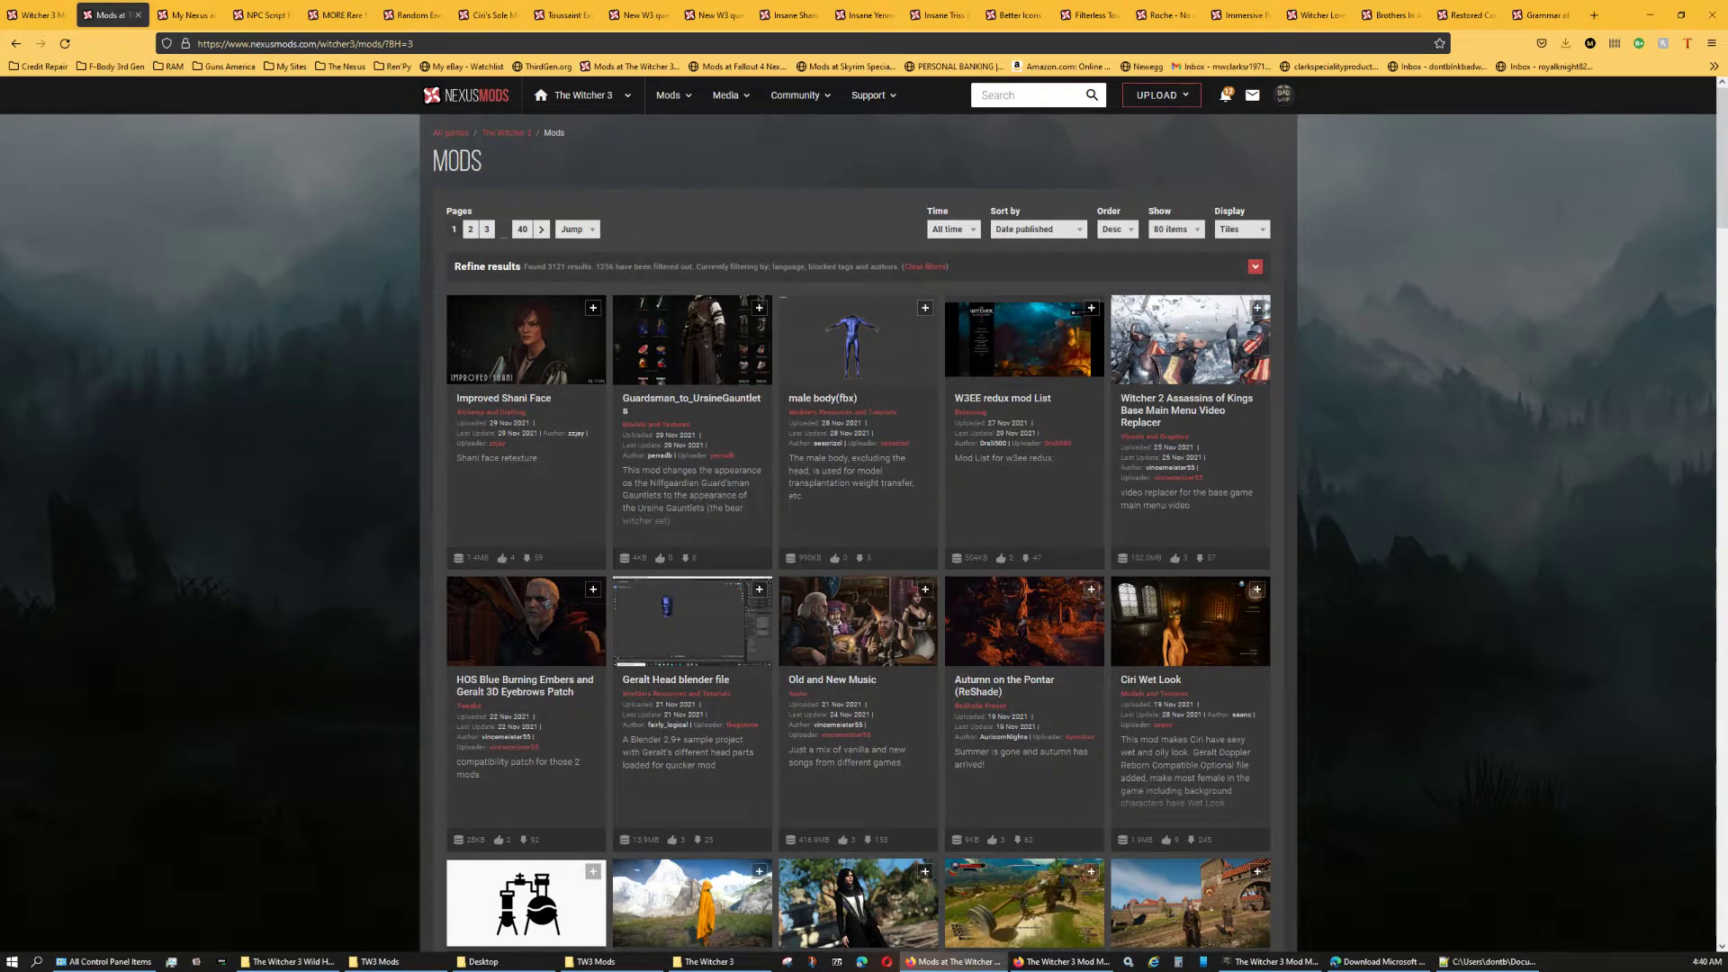
- Switch to the Nexus Mods download history, search it for "Anna" and clear the search
{"action": "left_click", "coordinate": [187, 15]}
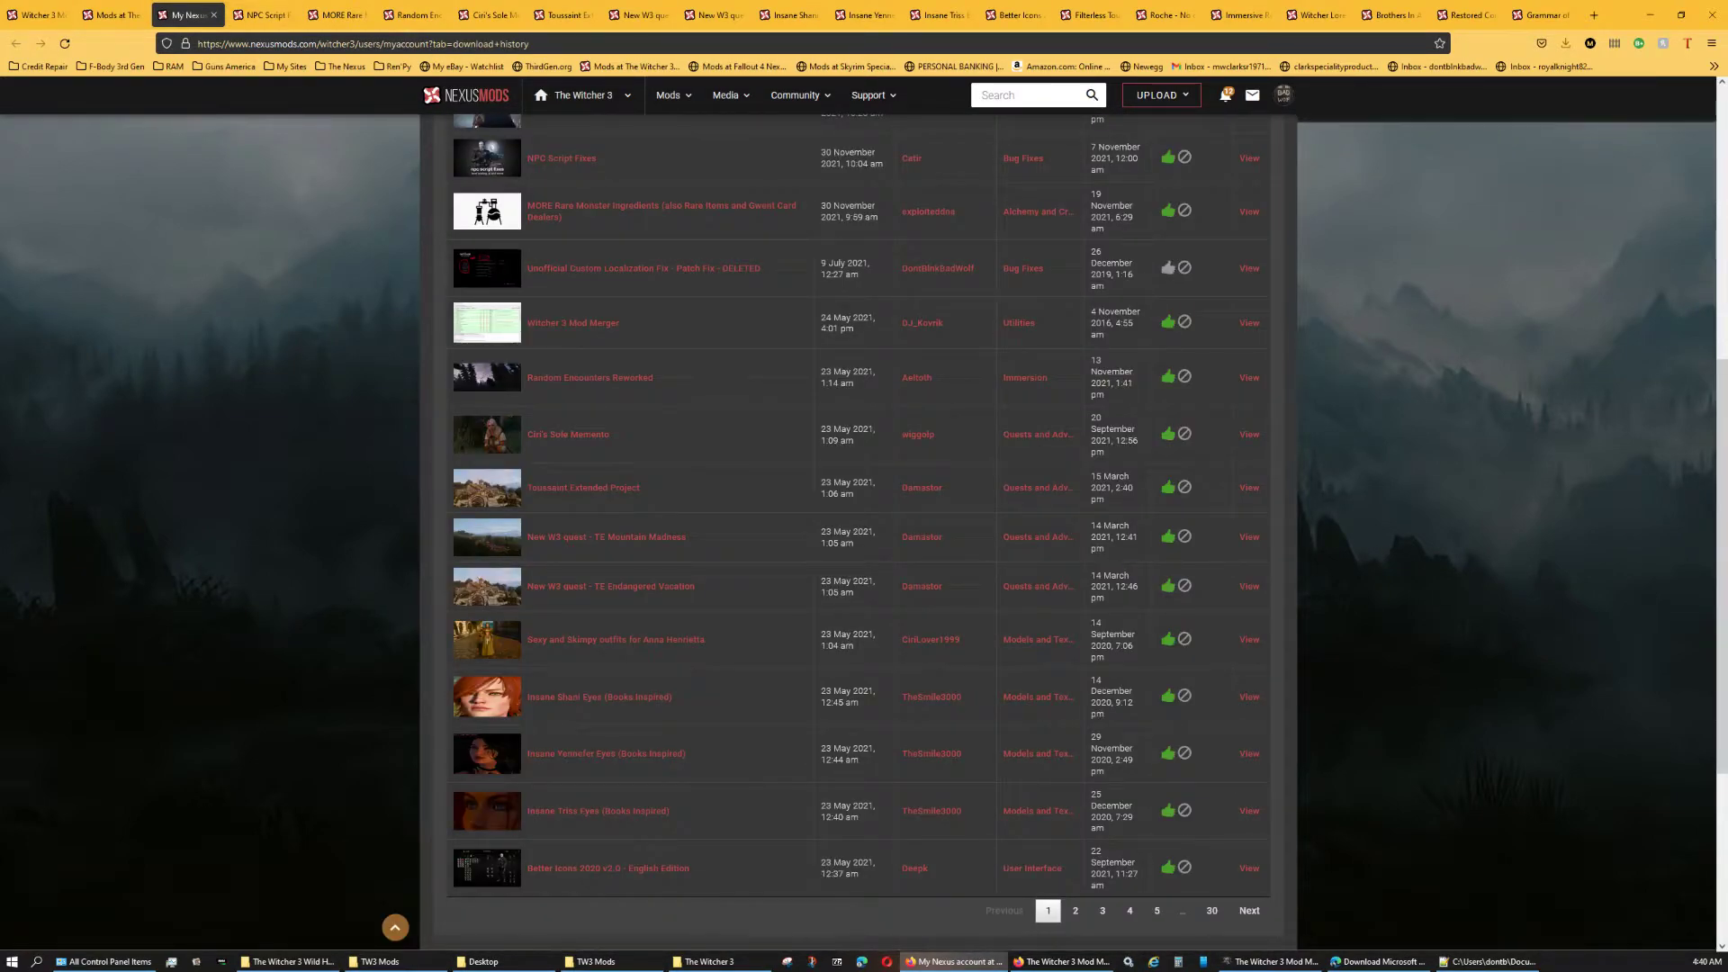
{"action": "scroll", "coordinate": [865, 519], "scroll_direction": "up", "scroll_amount": 6}
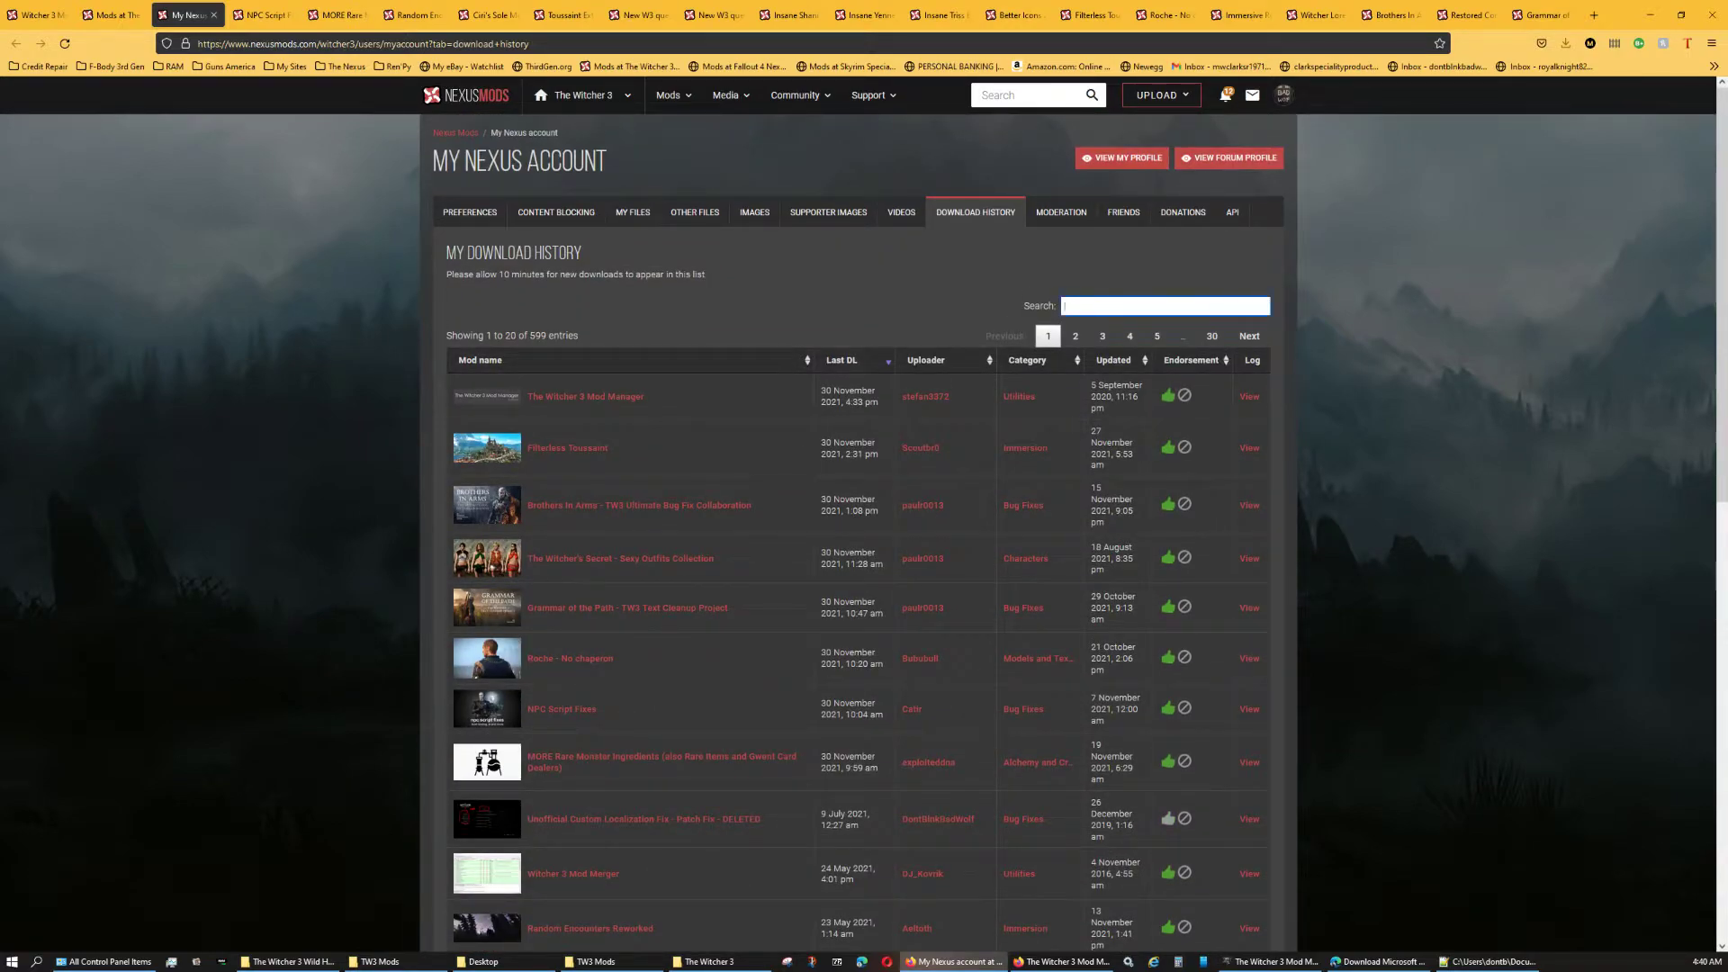
{"action": "type", "text": "Anna"}
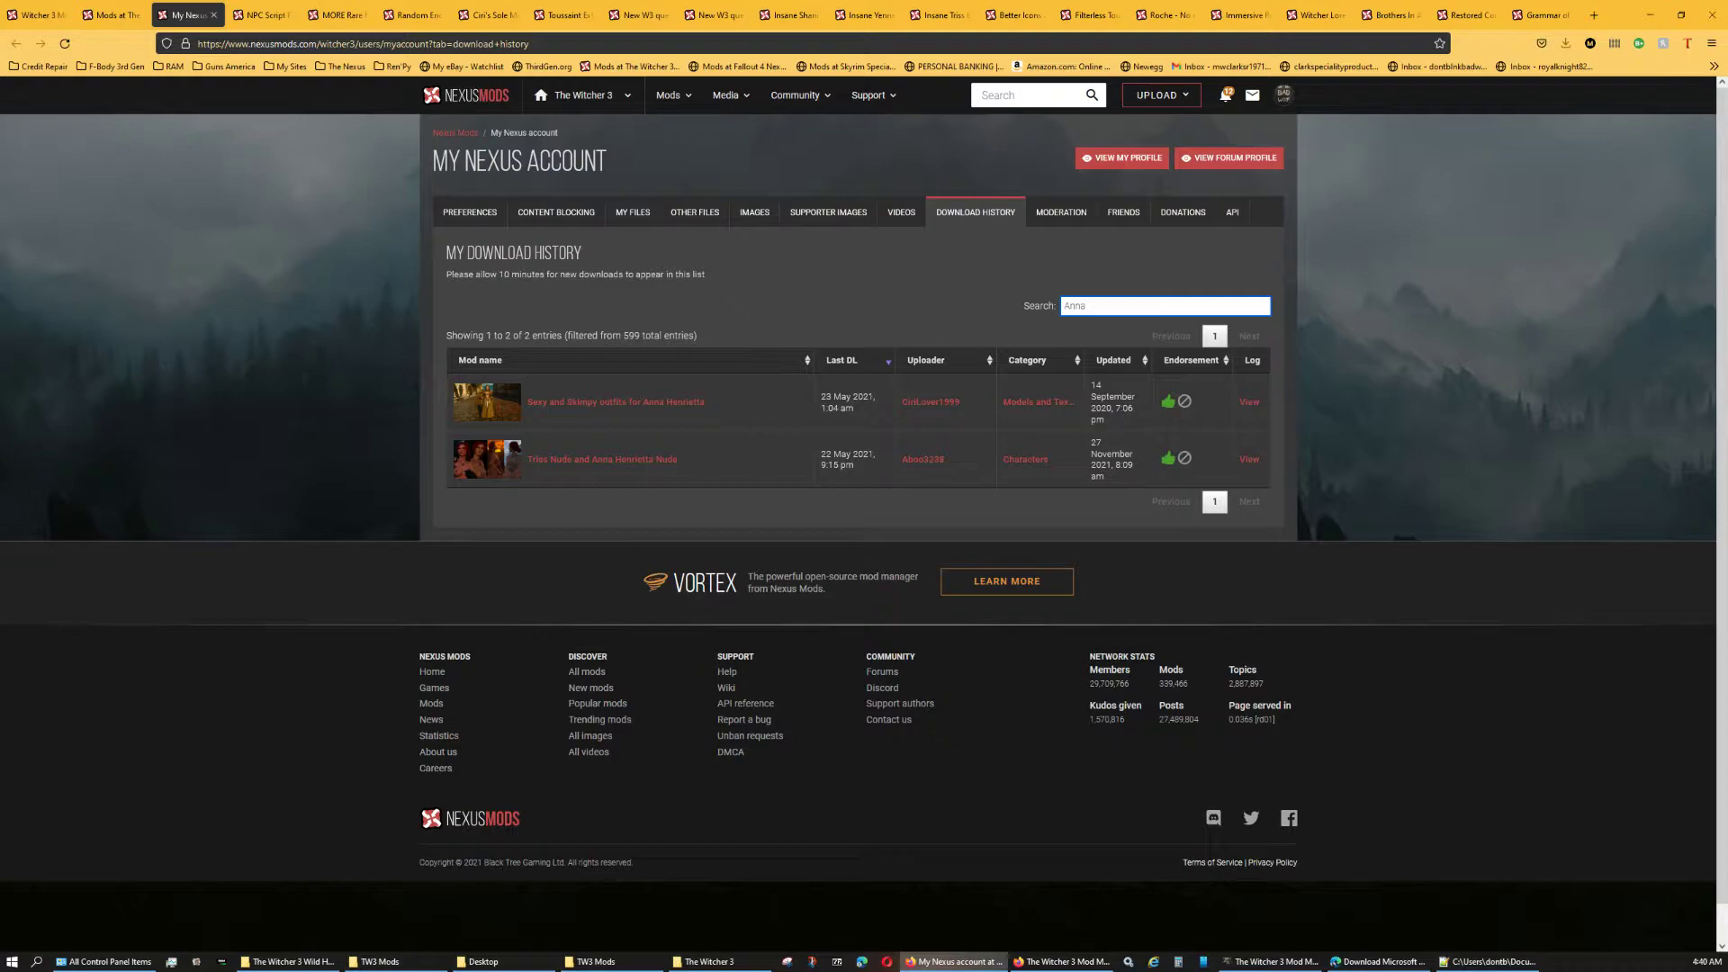
{"action": "key", "text": "BackSpace"}
{"action": "key", "text": "BackSpace"}
{"action": "key", "text": "BackSpace"}
{"action": "key", "text": "BackSpace"}
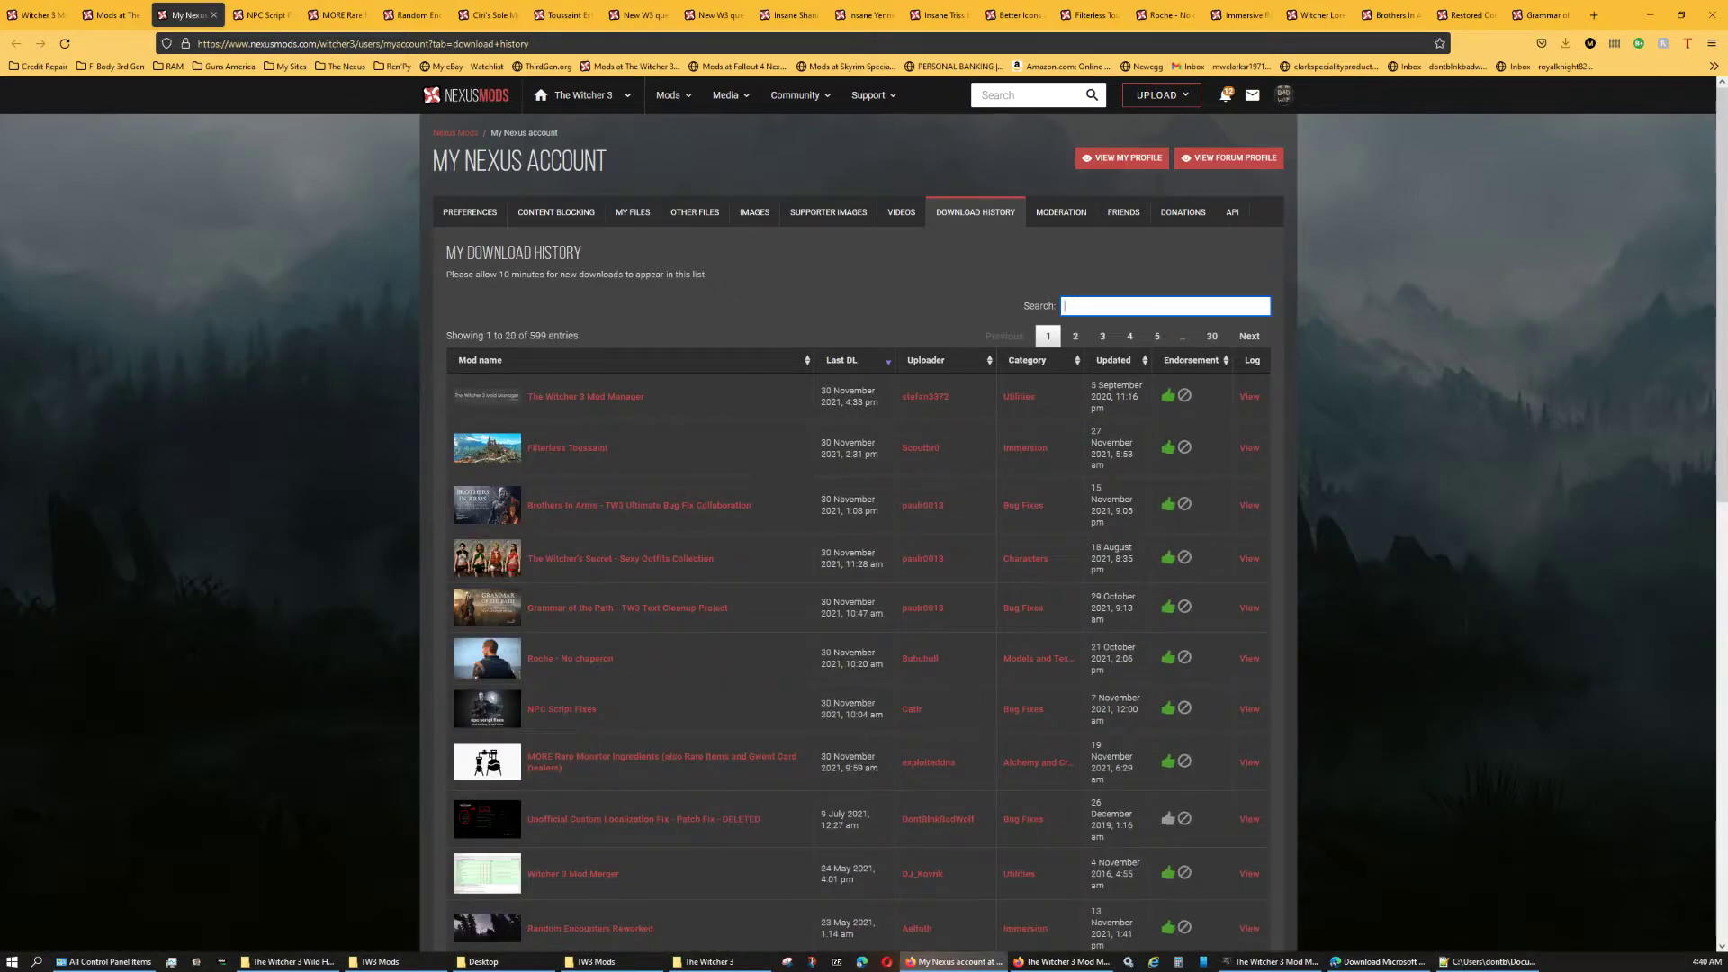
- Search the download history for "Ely" and for "cous", clearing the search each time
{"action": "type", "text": "El"}
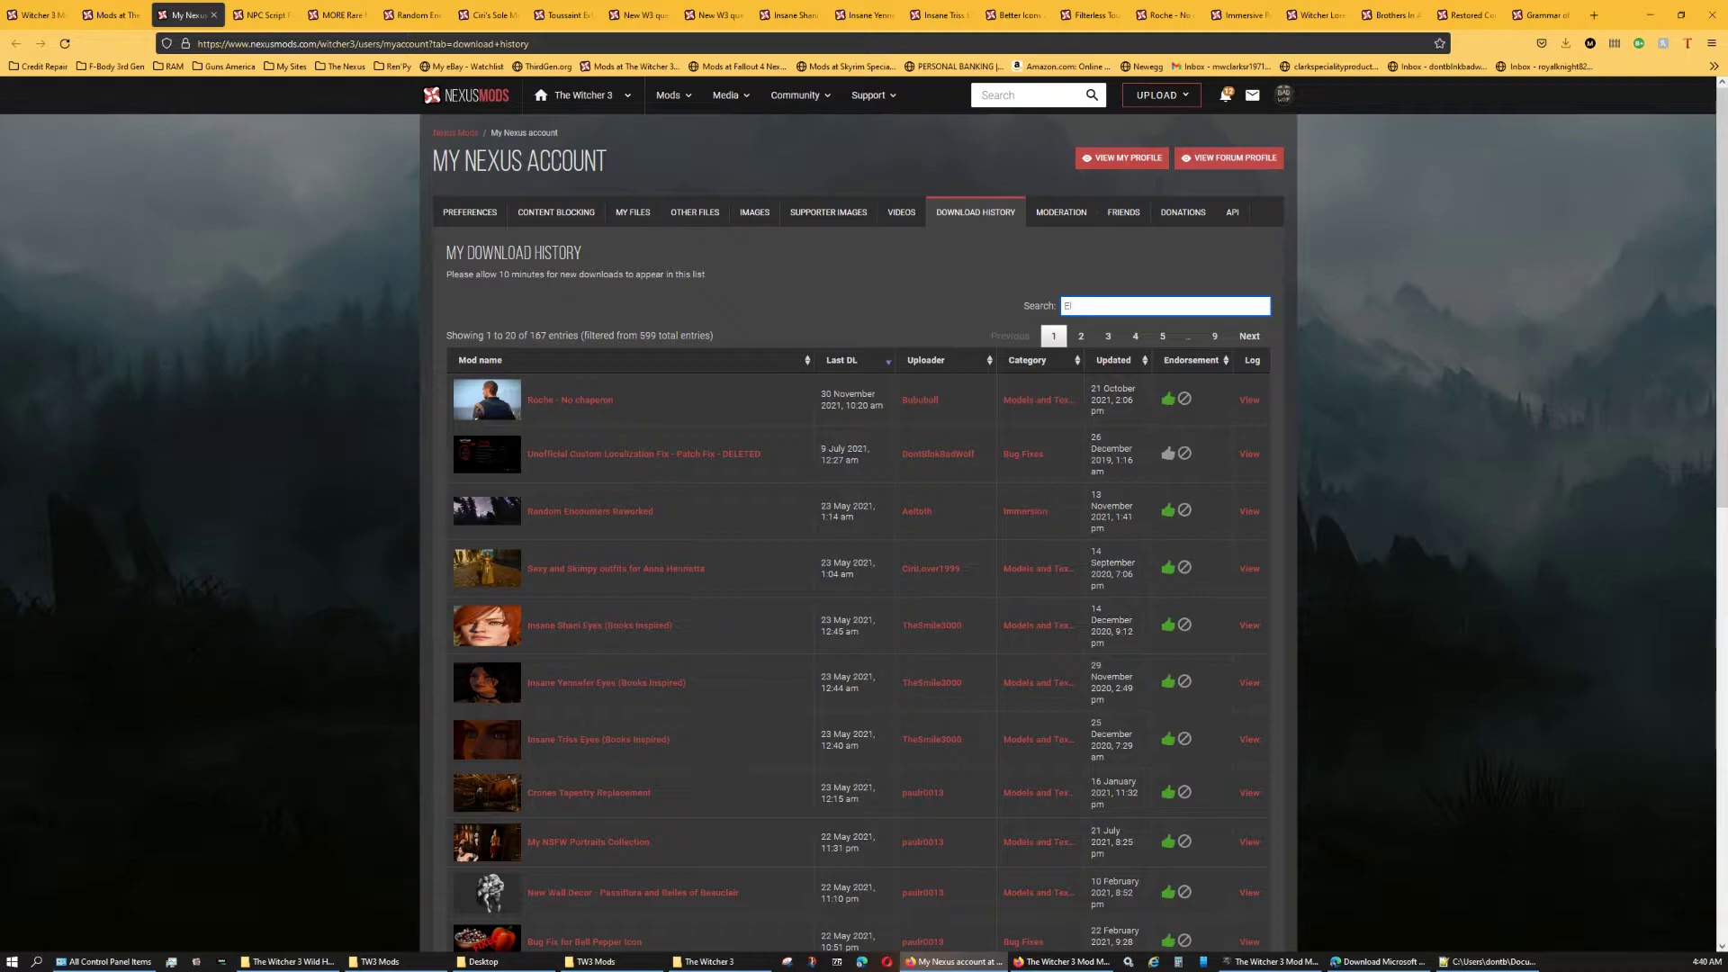
{"action": "type", "text": "y"}
{"action": "key", "text": "BackSpace"}
{"action": "key", "text": "BackSpace"}
{"action": "key", "text": "BackSpace"}
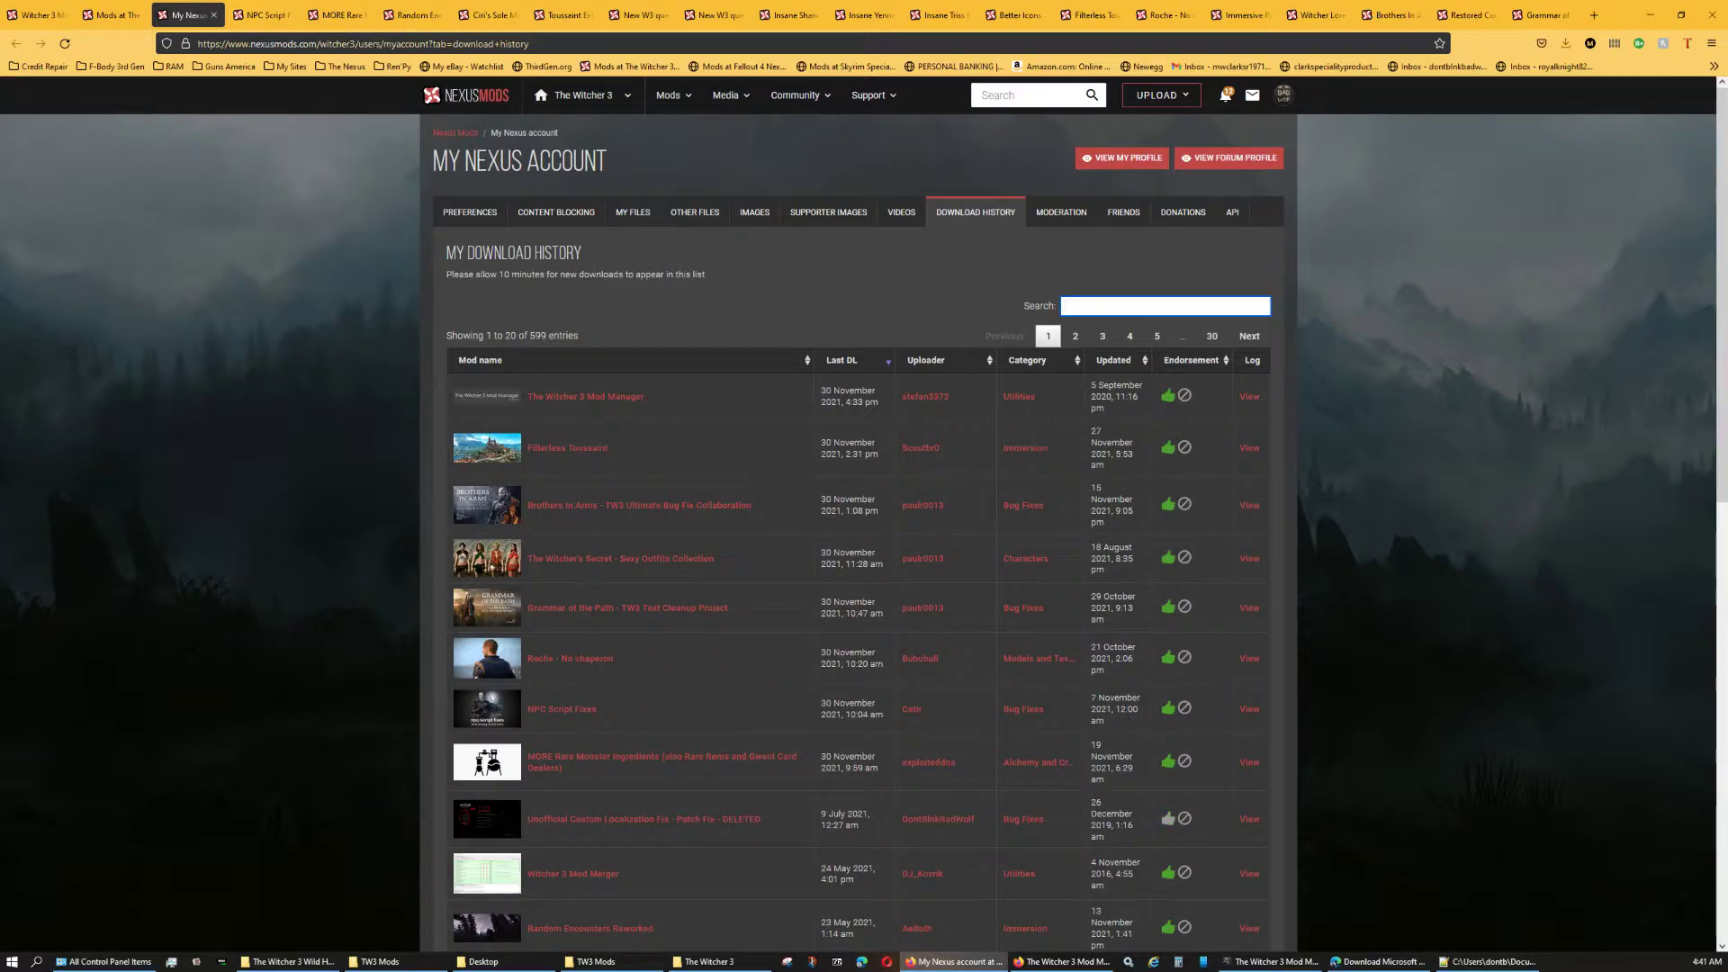
{"action": "type", "text": "co"}
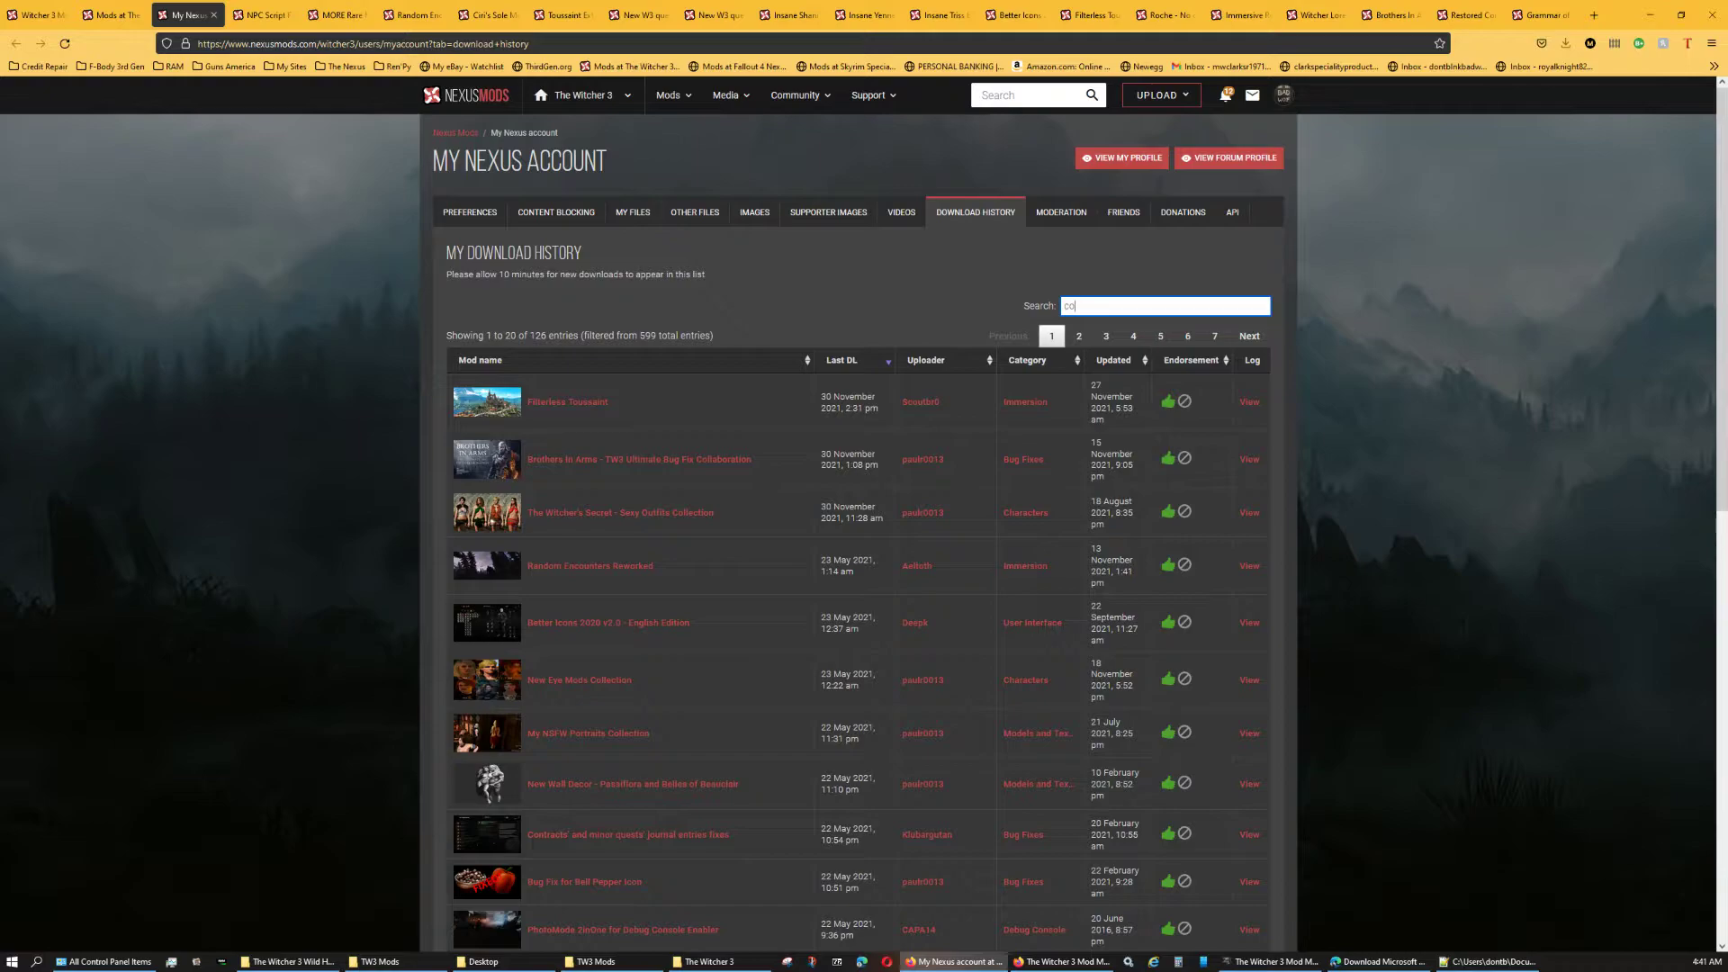
{"action": "type", "text": "us"}
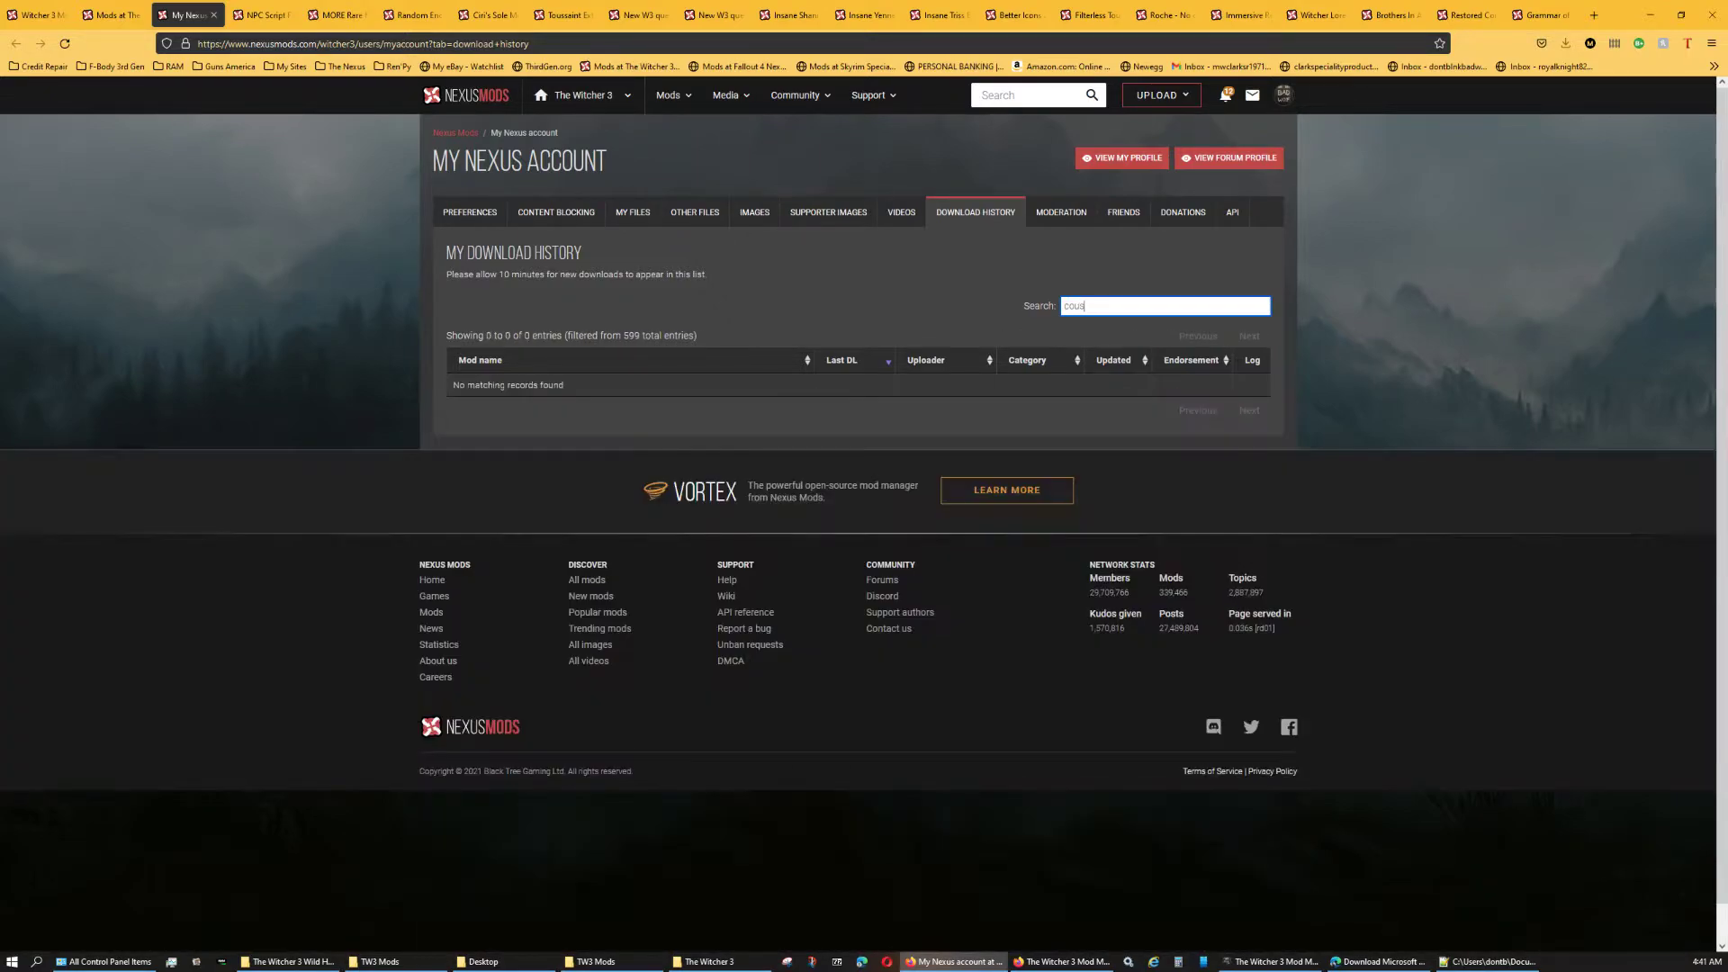
{"action": "key", "text": "BackSpace"}
{"action": "key", "text": "BackSpace"}
{"action": "key", "text": "BackSpace"}
{"action": "key", "text": "BackSpace"}
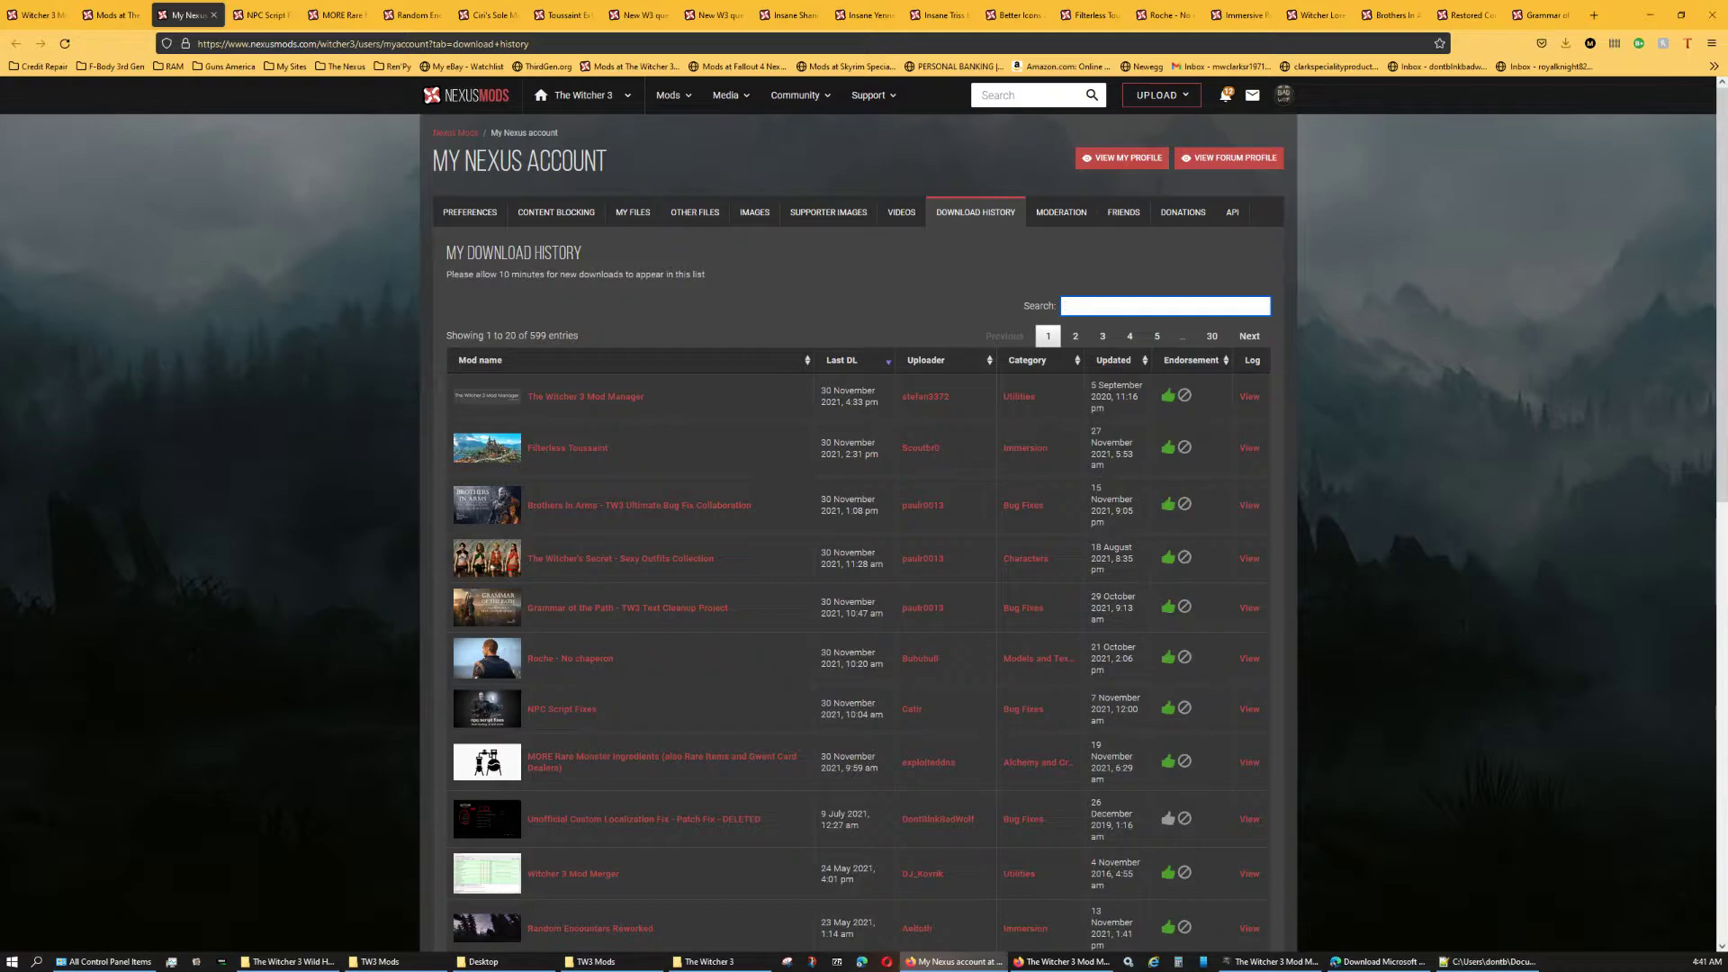
- Look through the unfiltered download history from page 2 up to page 7
{"action": "left_click", "coordinate": [1075, 336]}
{"action": "left_click", "coordinate": [1103, 335]}
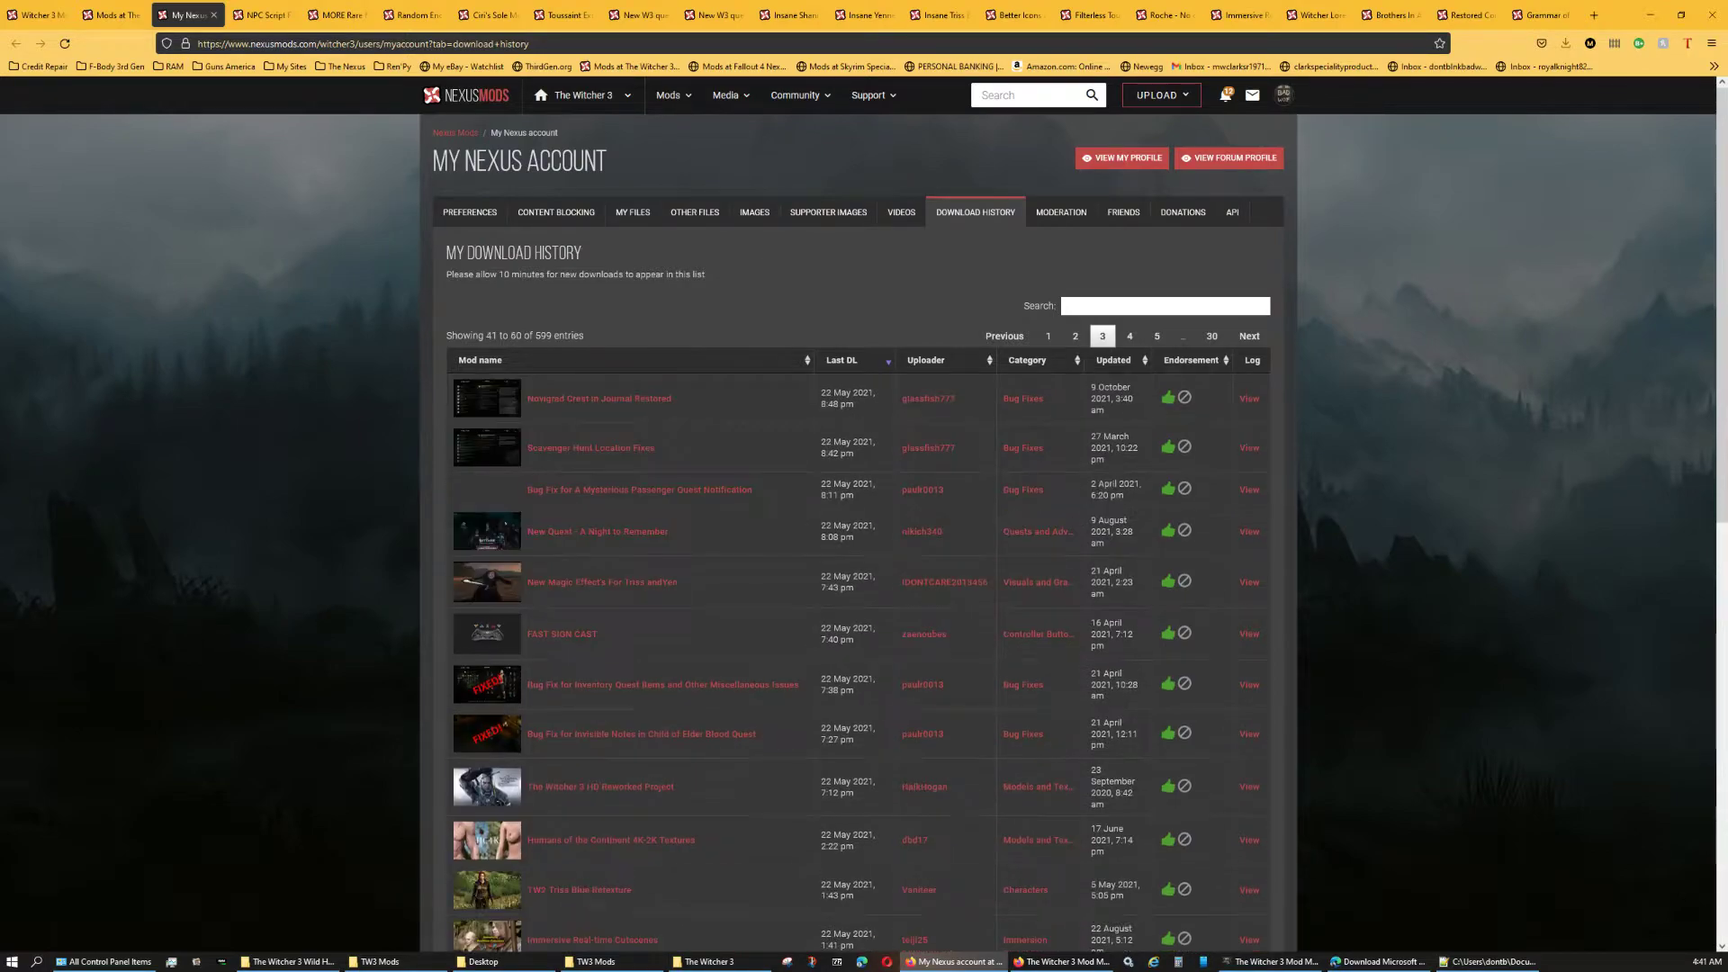
{"action": "left_click", "coordinate": [1130, 336]}
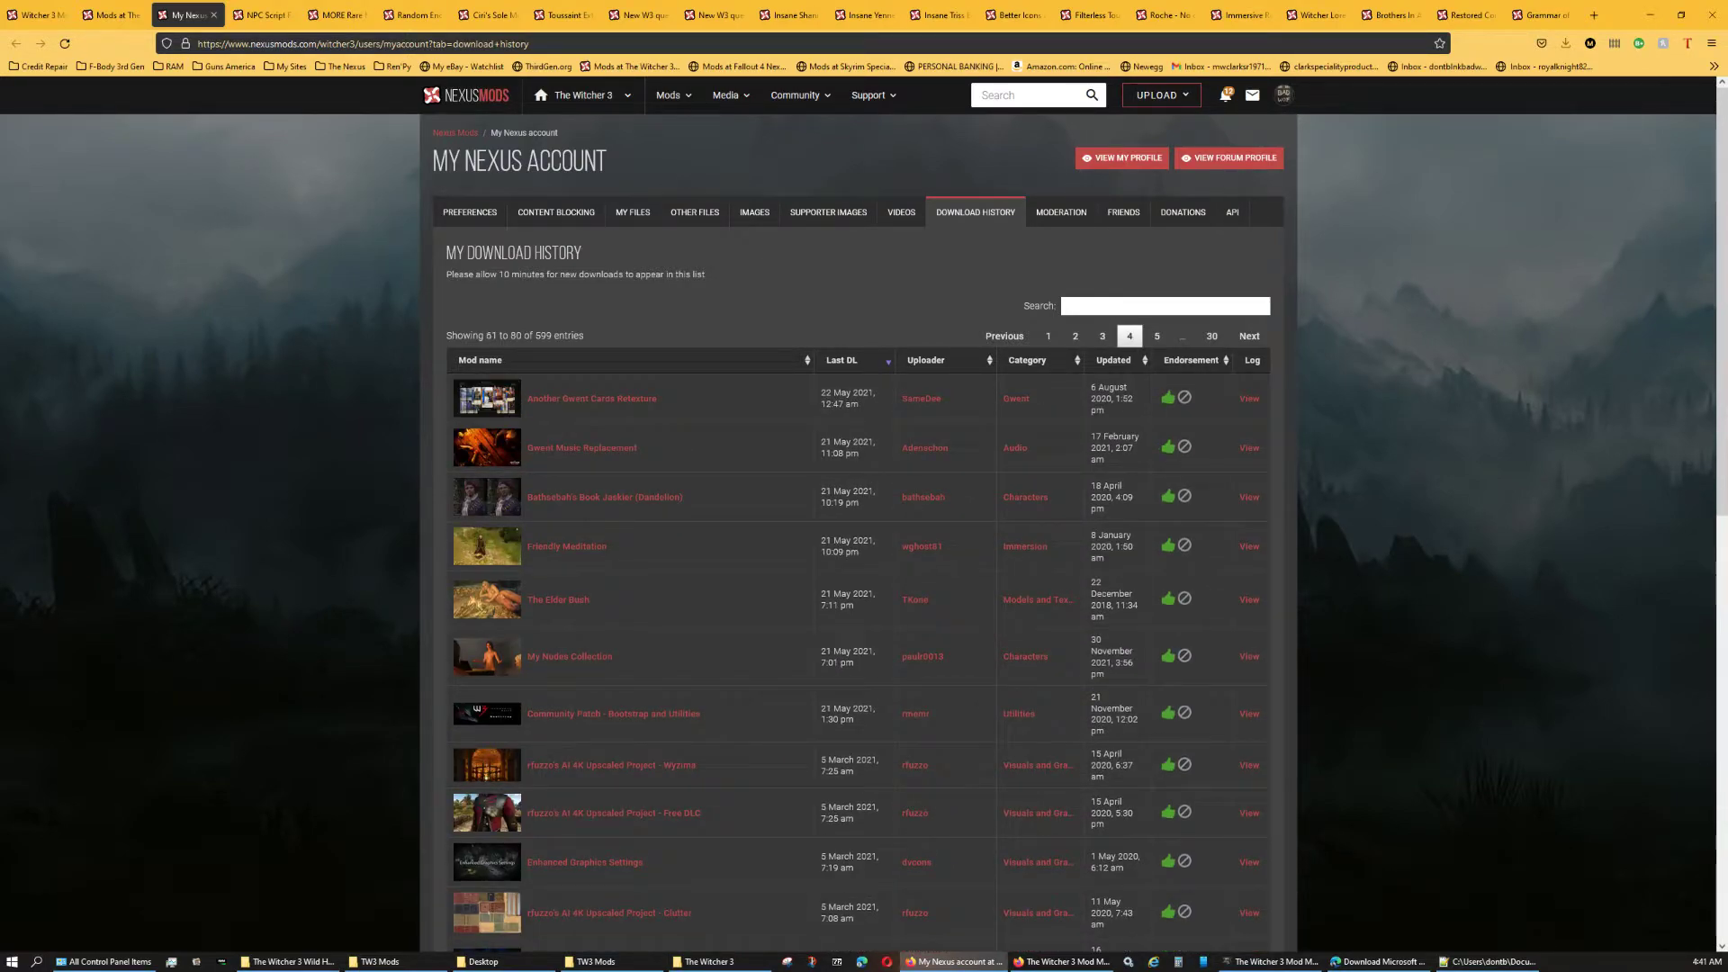
{"action": "left_click", "coordinate": [1157, 336]}
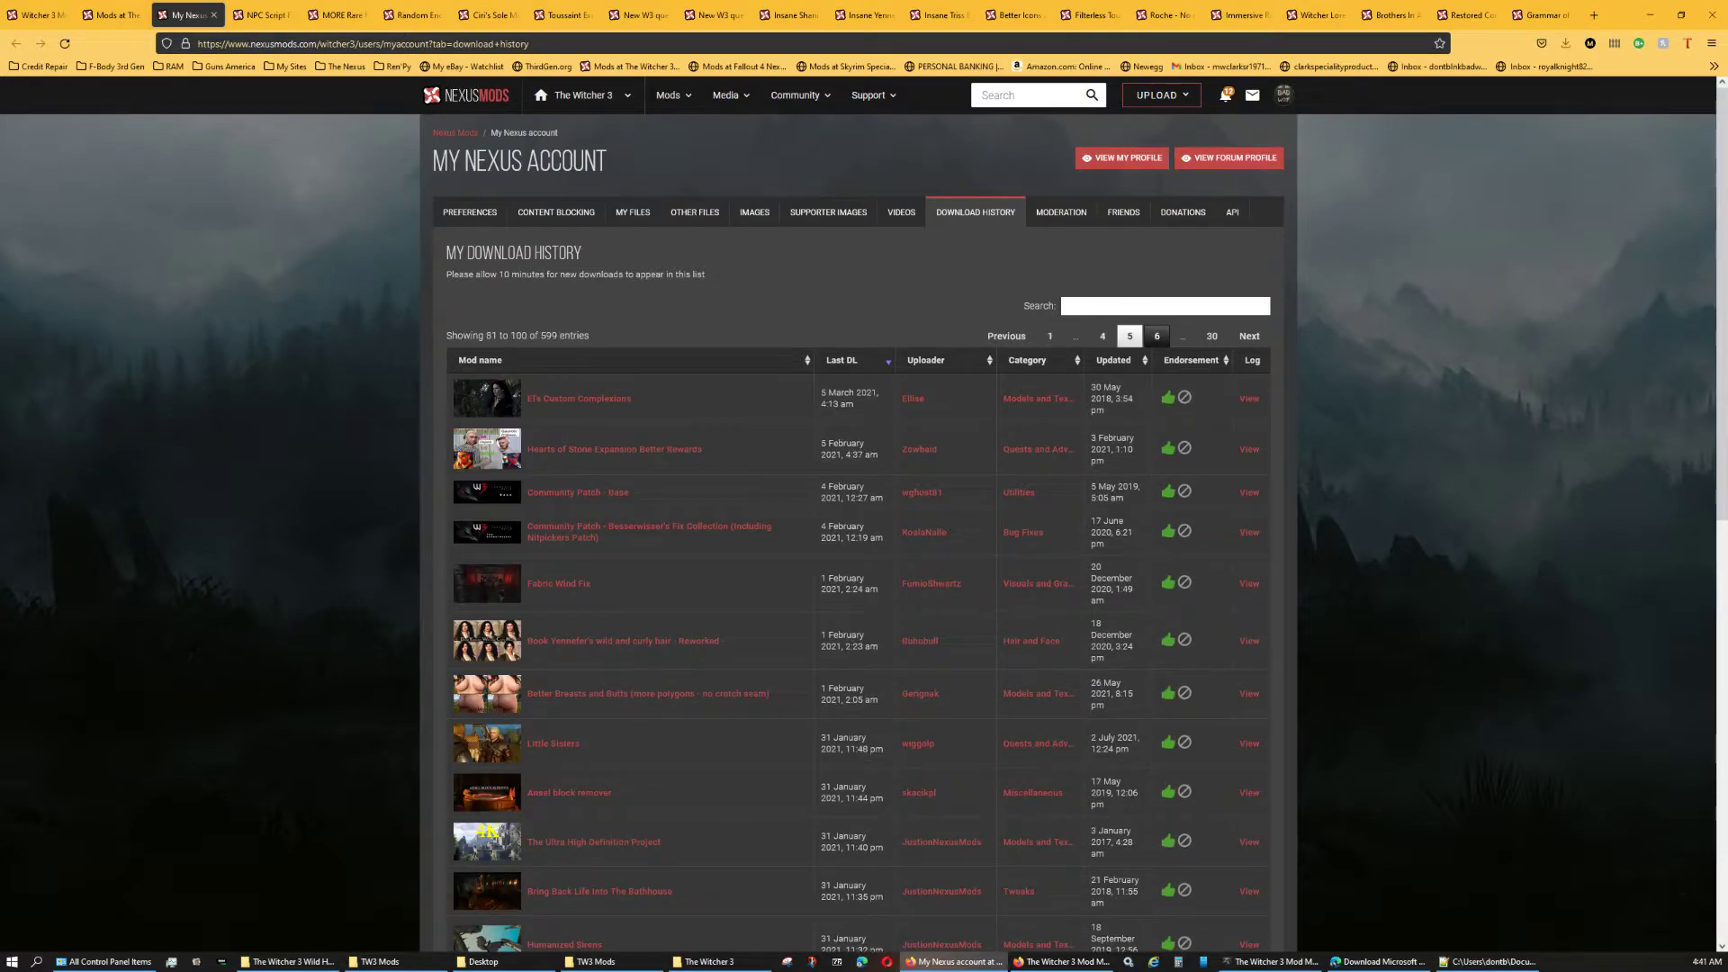
{"action": "left_click", "coordinate": [1157, 336]}
{"action": "left_click", "coordinate": [1157, 336]}
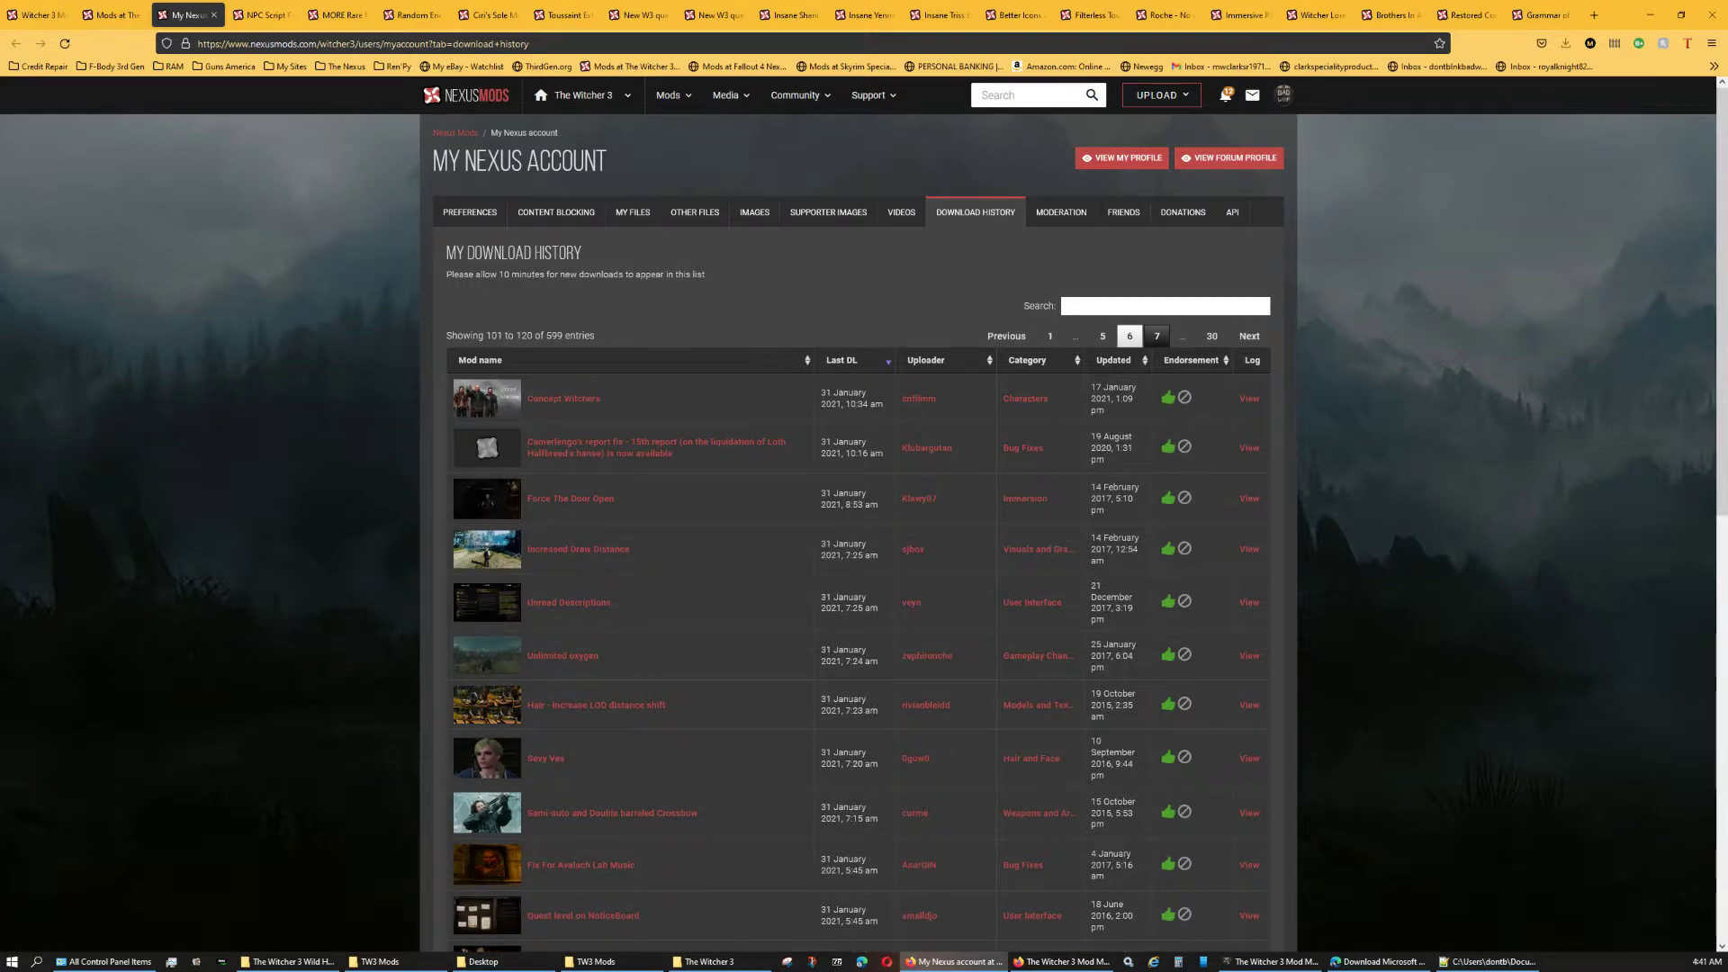
{"action": "left_click", "coordinate": [1157, 336]}
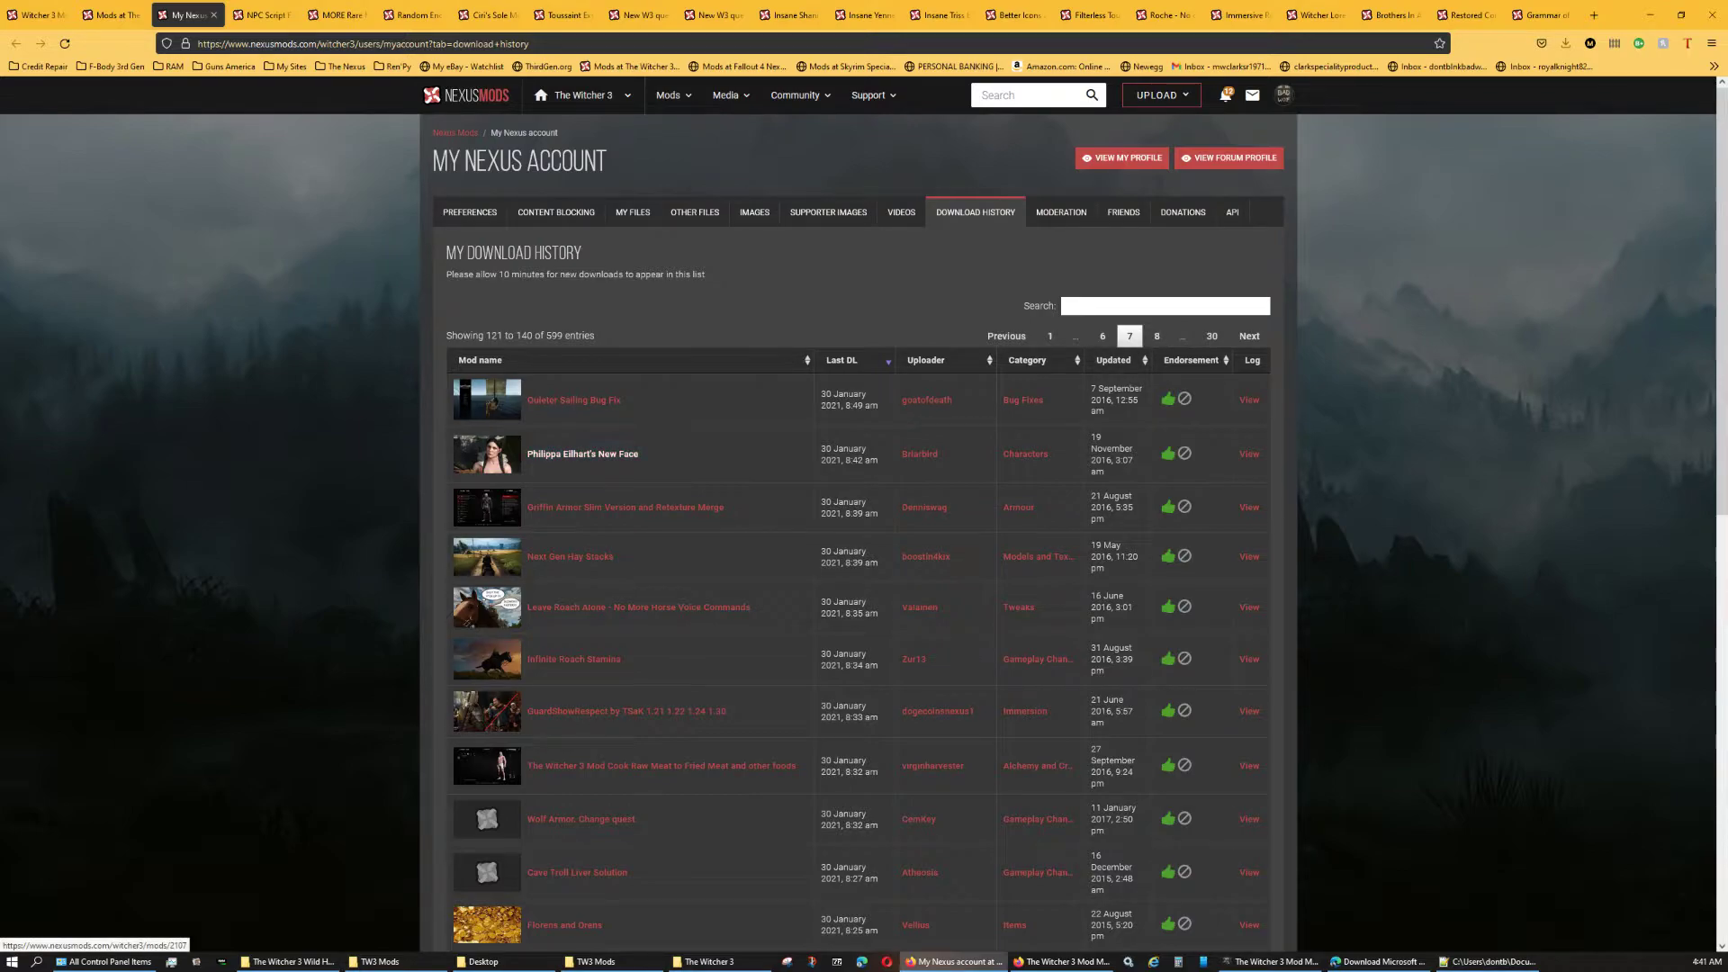
- Open the Philippa Eilhart's New Face mod page in a new tab and read its description and posts
{"action": "right_click", "coordinate": [621, 456]}
{"action": "left_click", "coordinate": [669, 470]}
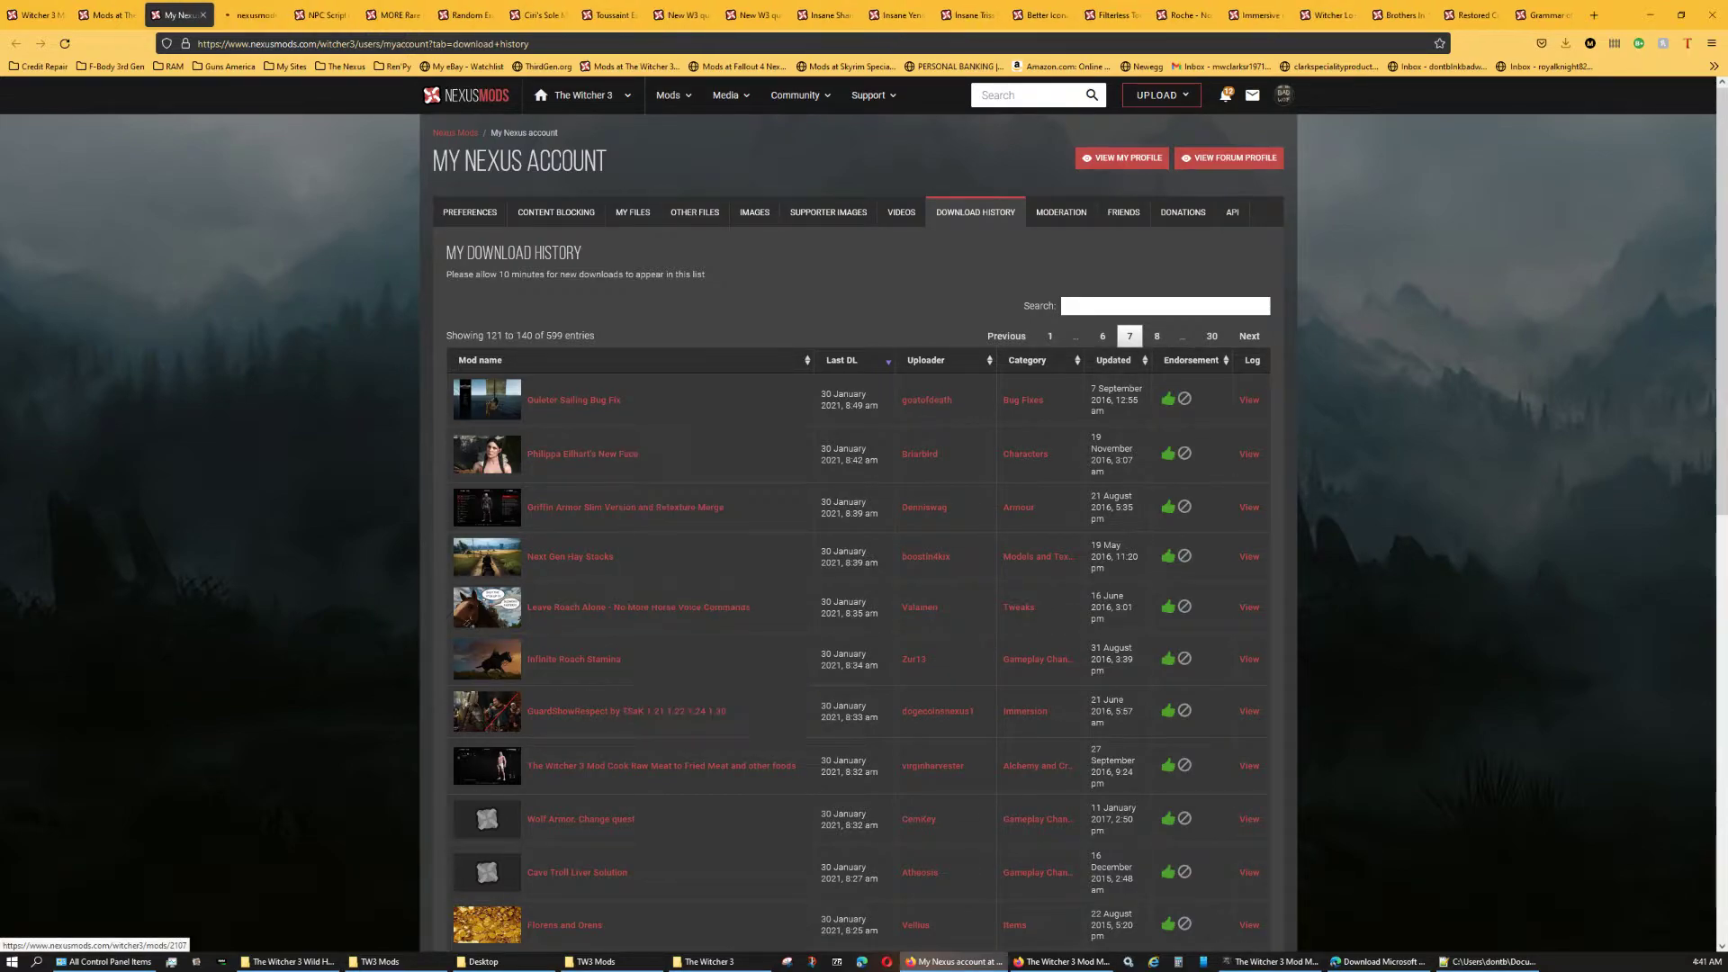
{"action": "left_click", "coordinate": [252, 15]}
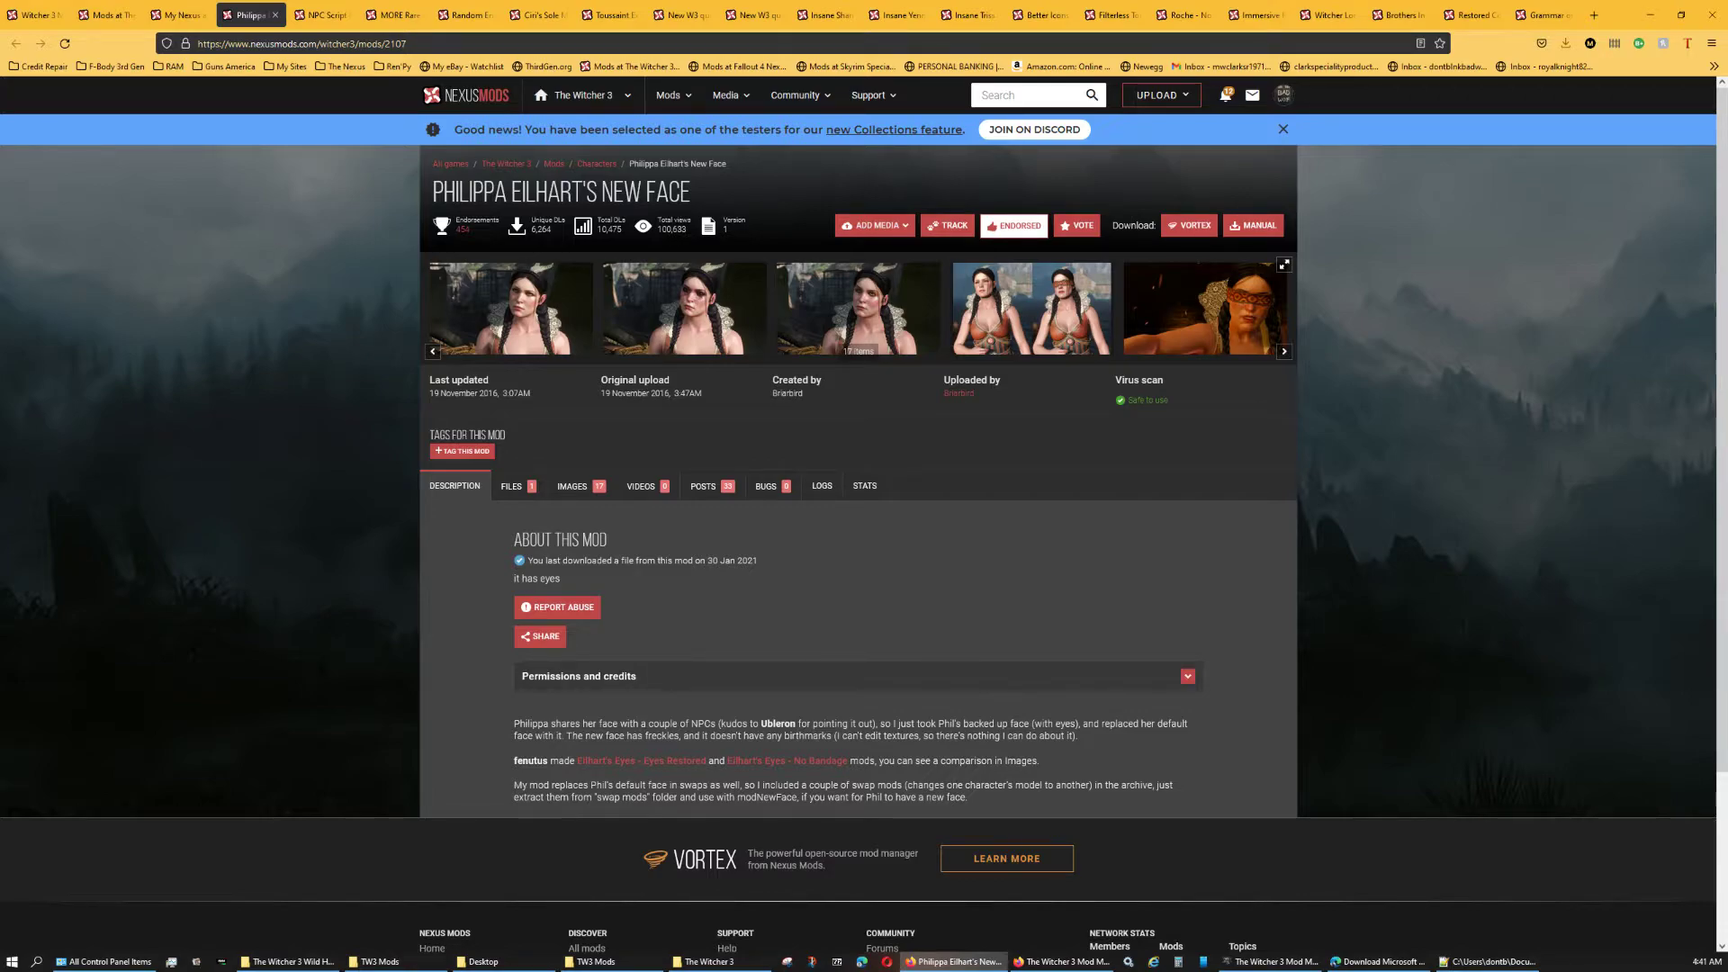
{"action": "left_click", "coordinate": [705, 486]}
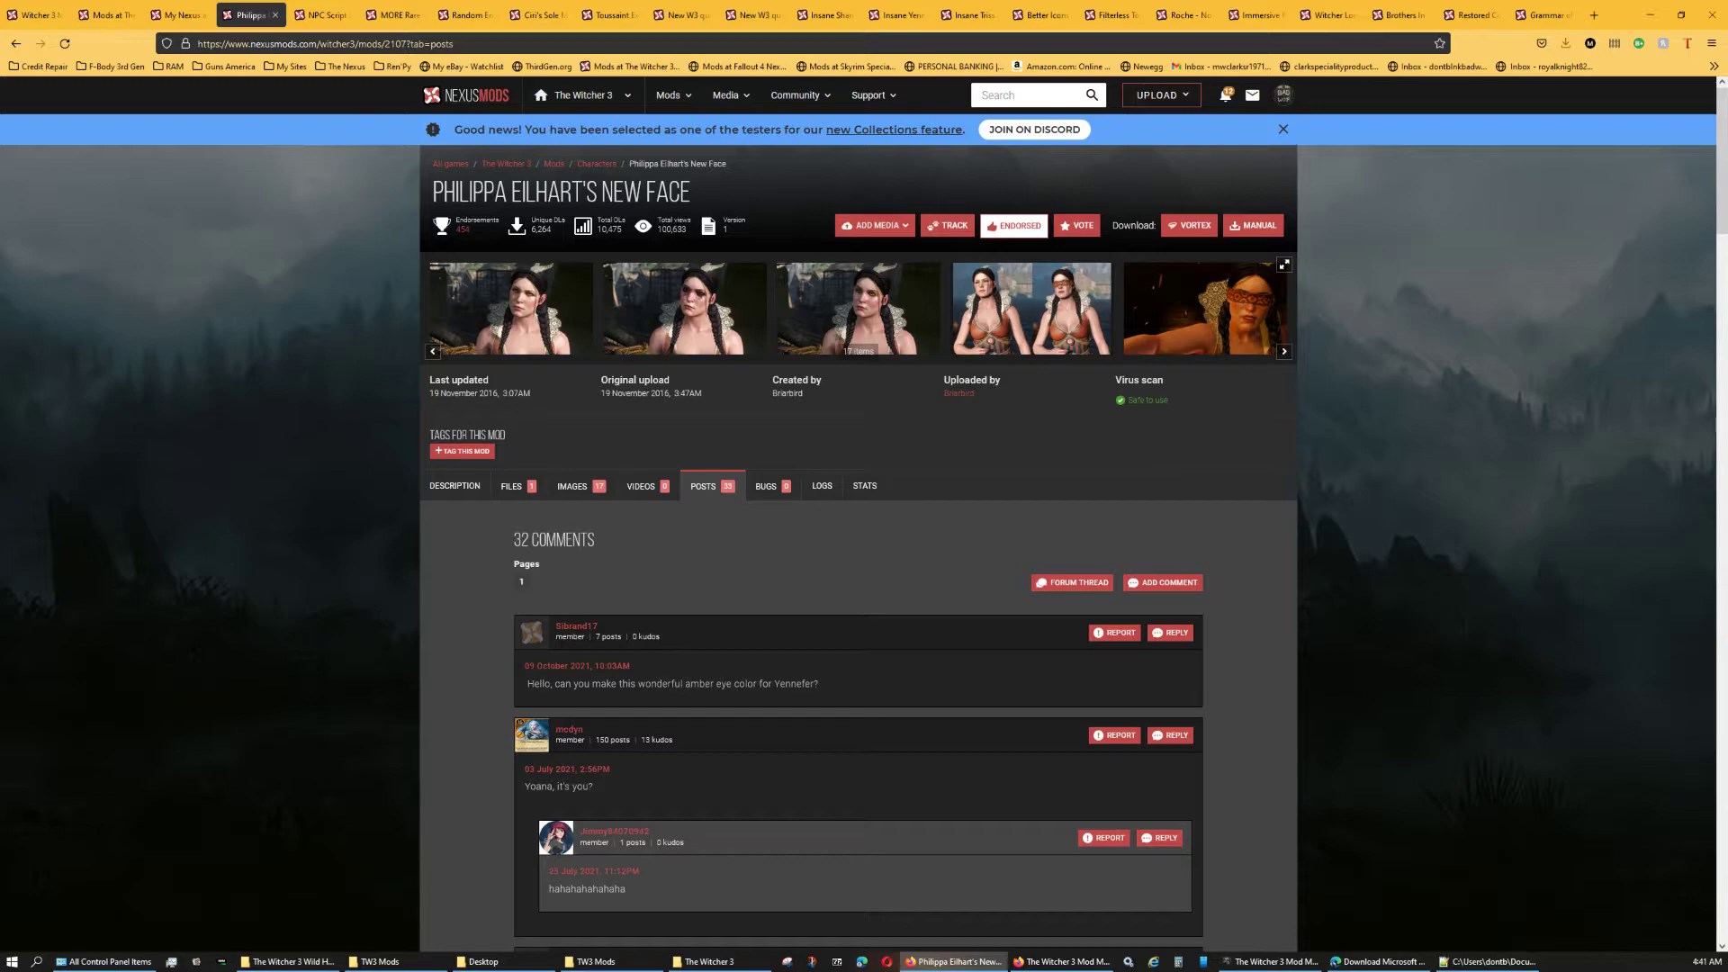
{"action": "left_click", "coordinate": [455, 486]}
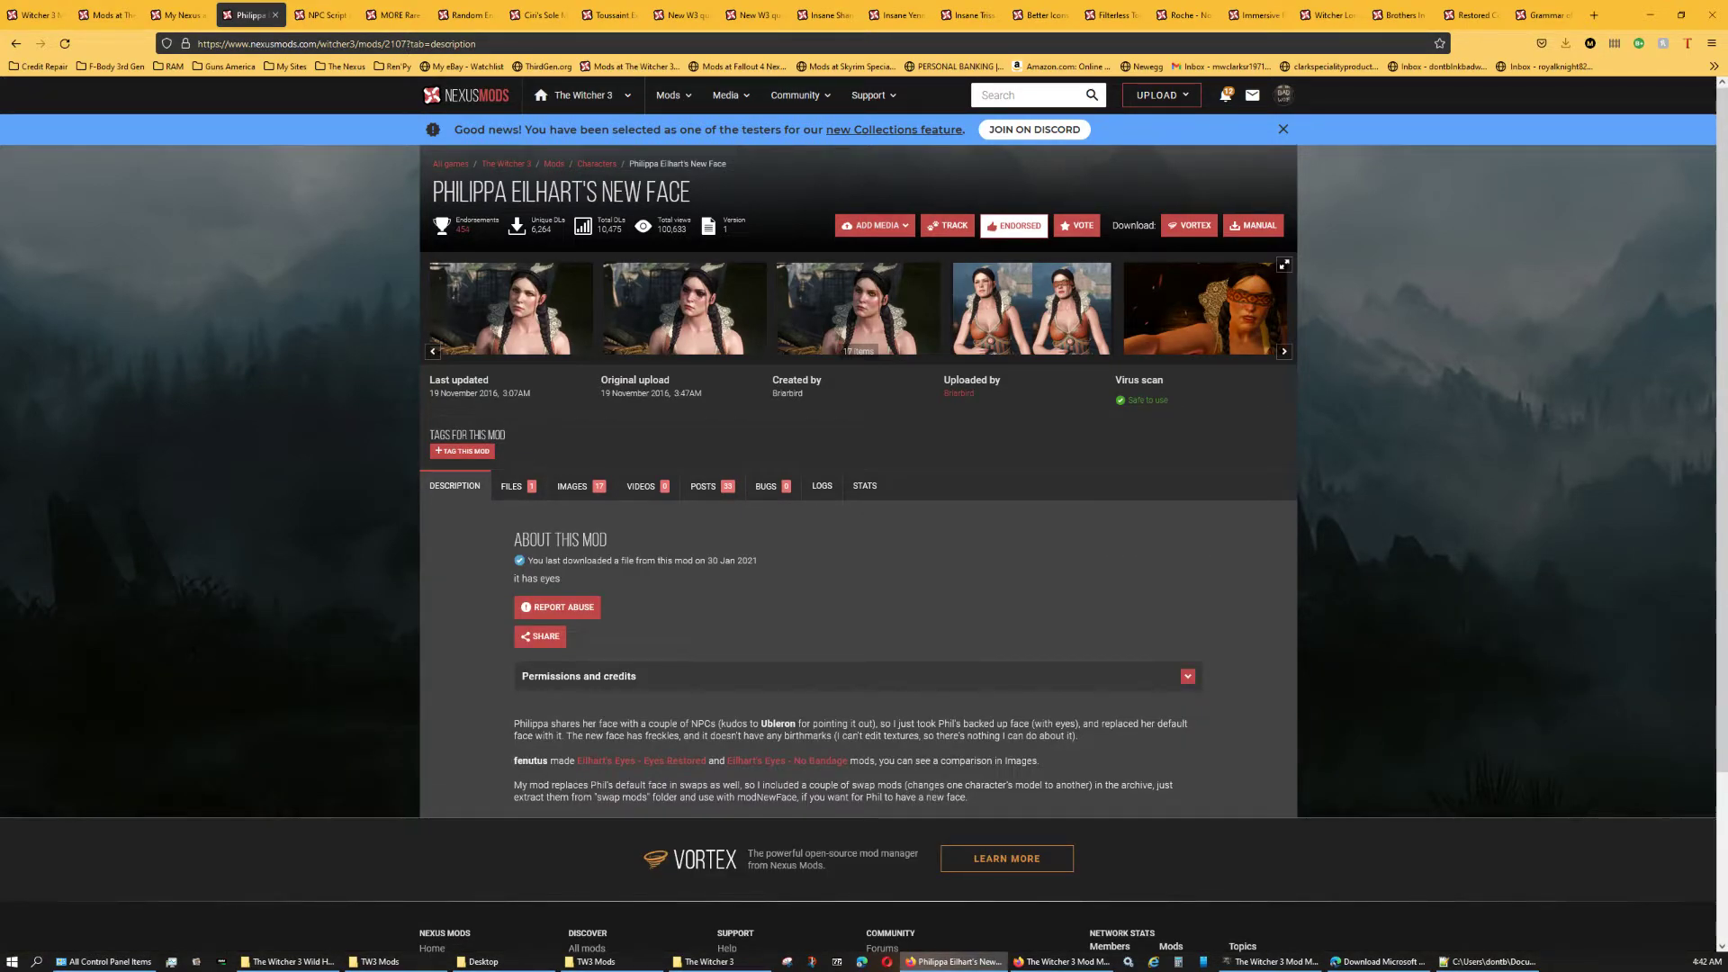
- Return to The Witcher 3 Mod Manager and set the priority of Anna Henrietta Custom Complexion v1.0 to 20
{"action": "left_click", "coordinate": [1650, 14]}
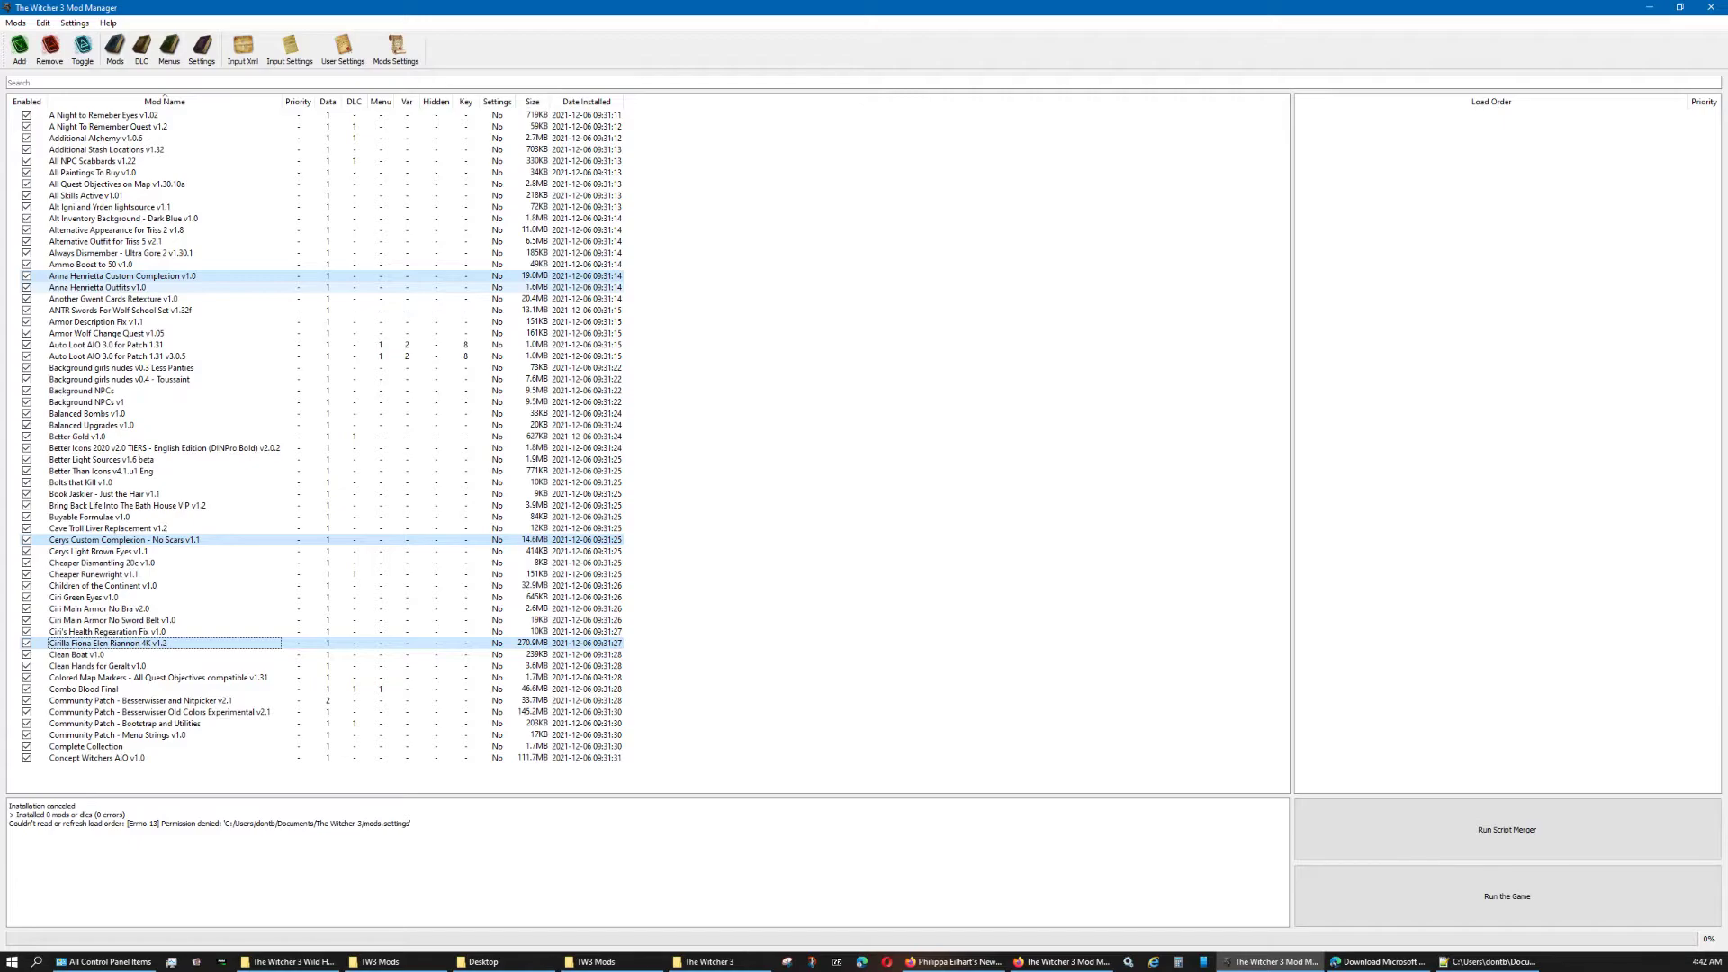
{"action": "left_click", "coordinate": [122, 275]}
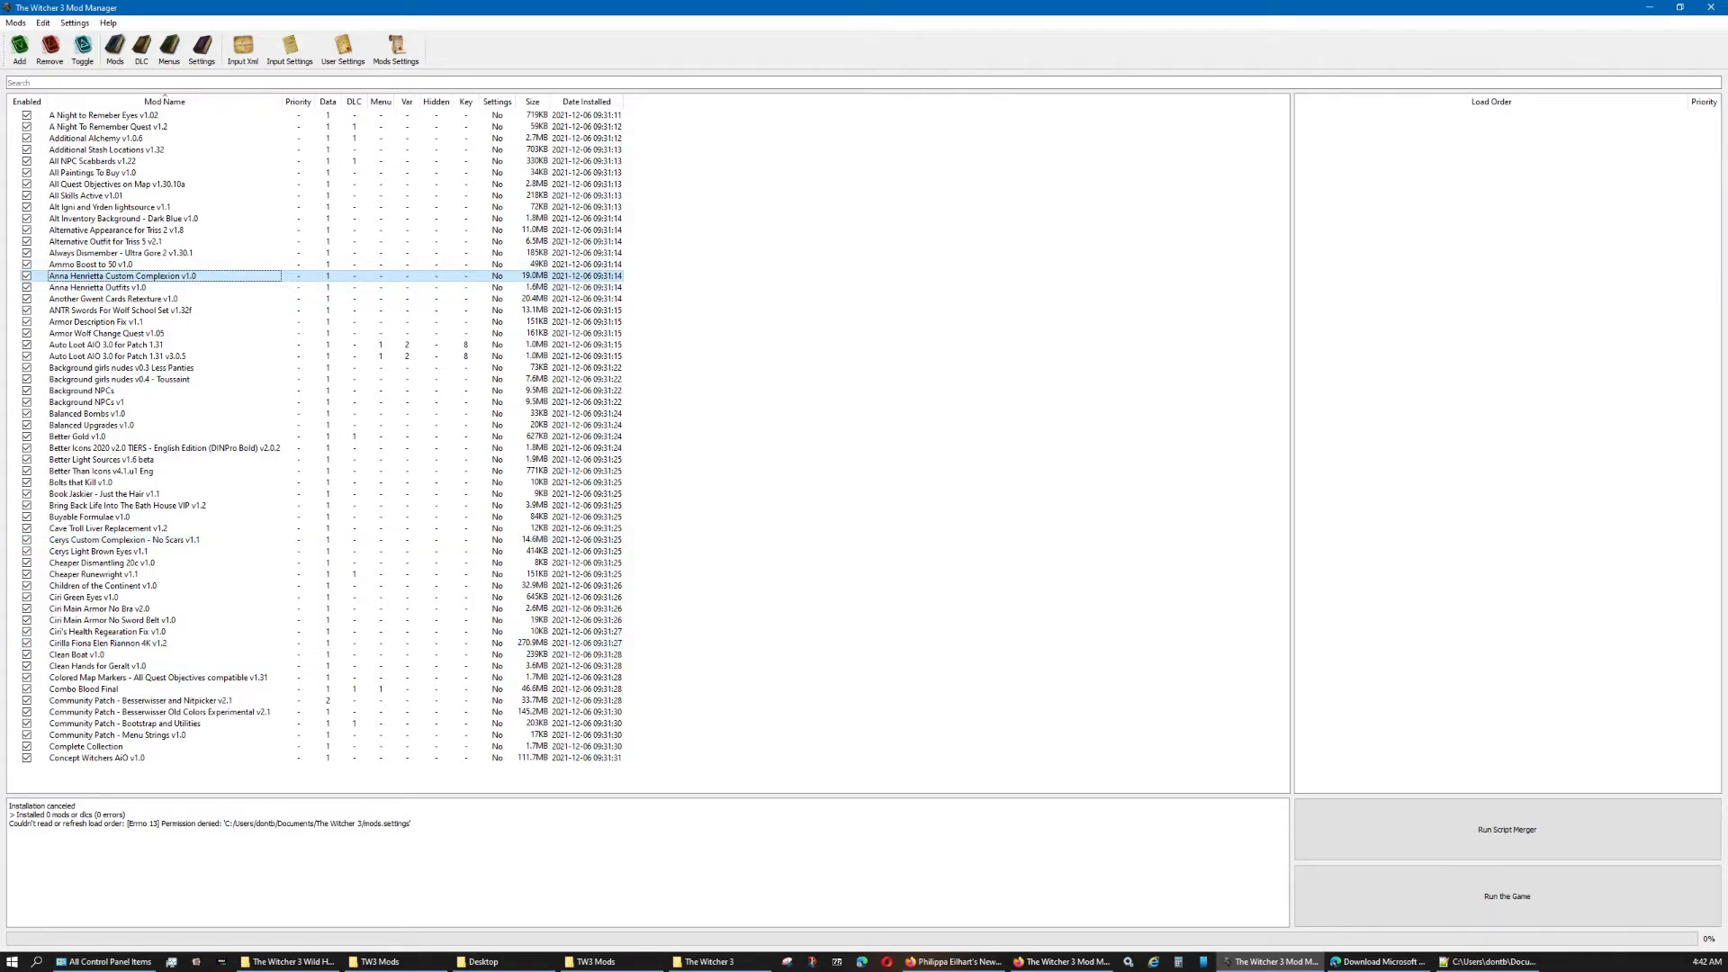
{"action": "key", "text": "p"}
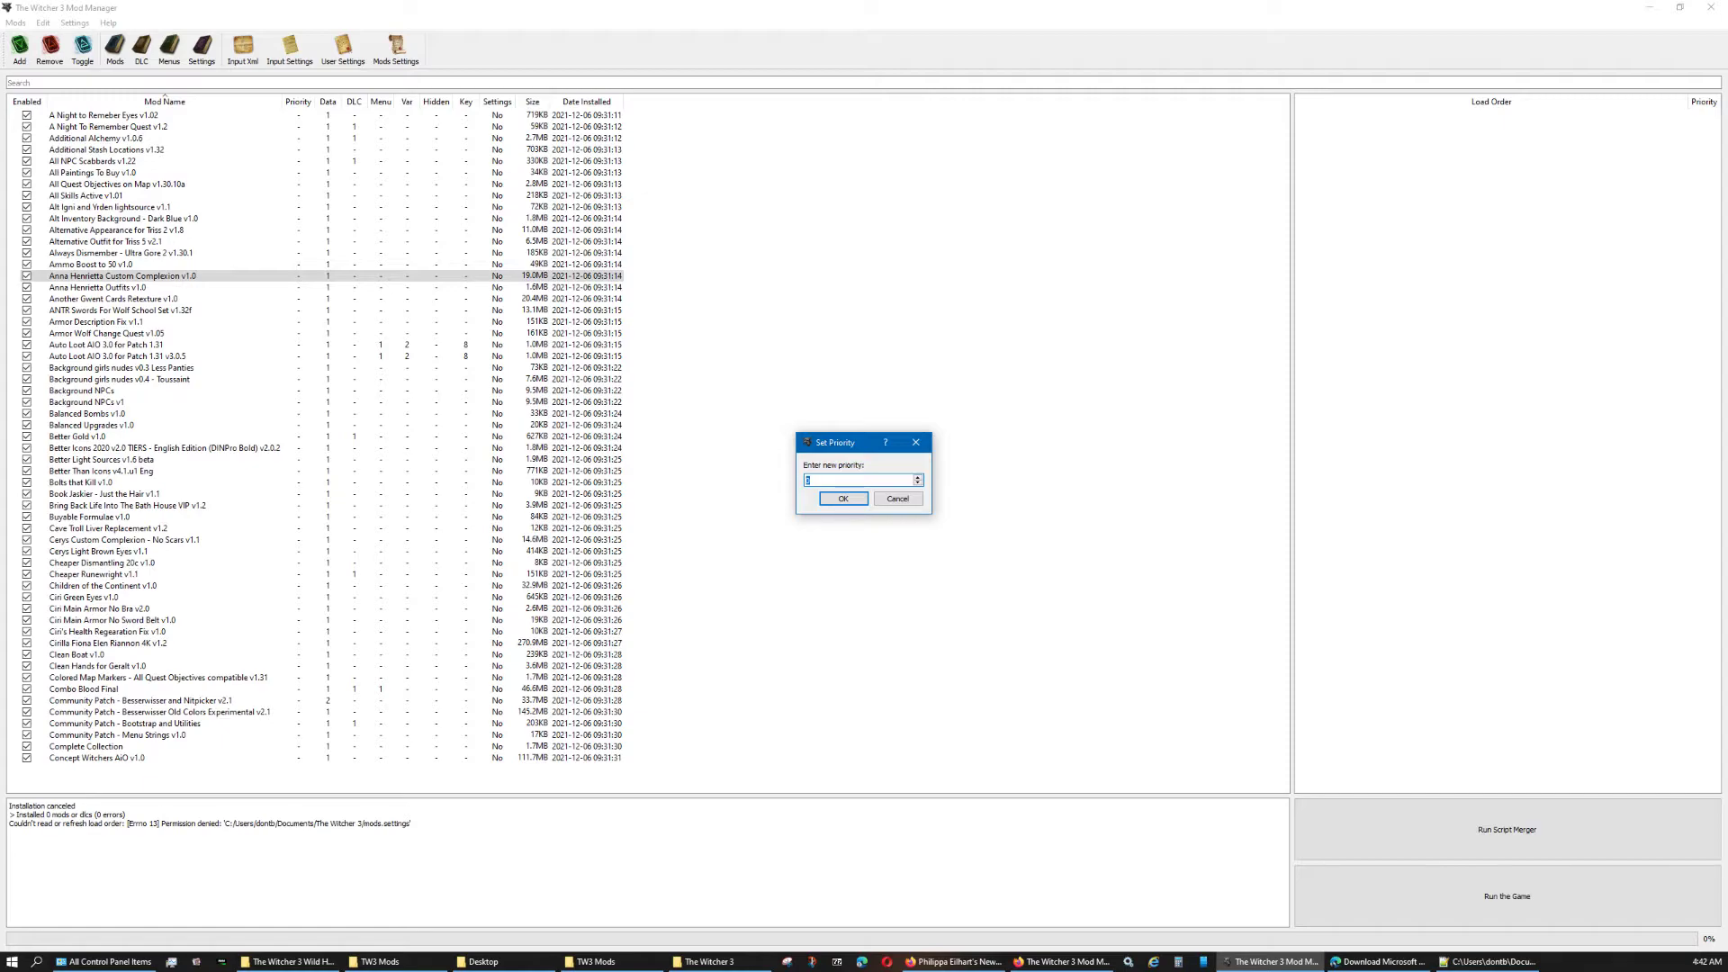
{"action": "key", "text": "Return"}
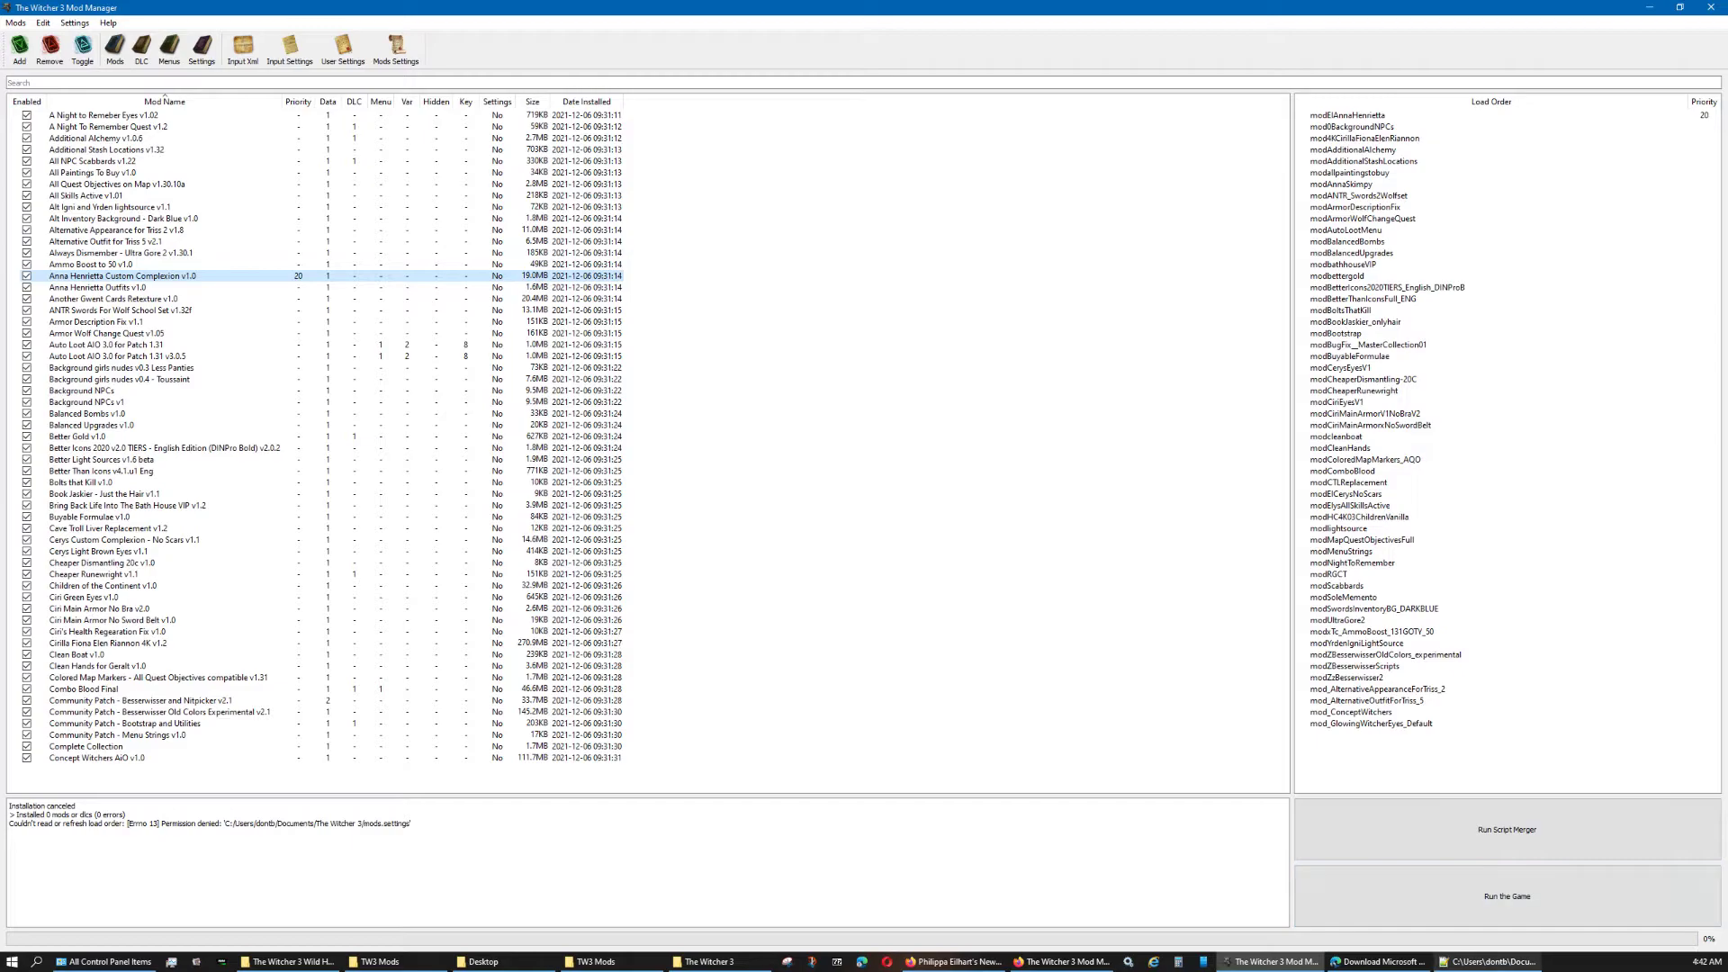
- Reload mods.settings in Notepad++, check the modElAnnaHenrietta entry and return to The Witcher 3 Mod Manager
{"action": "left_click", "coordinate": [1490, 962]}
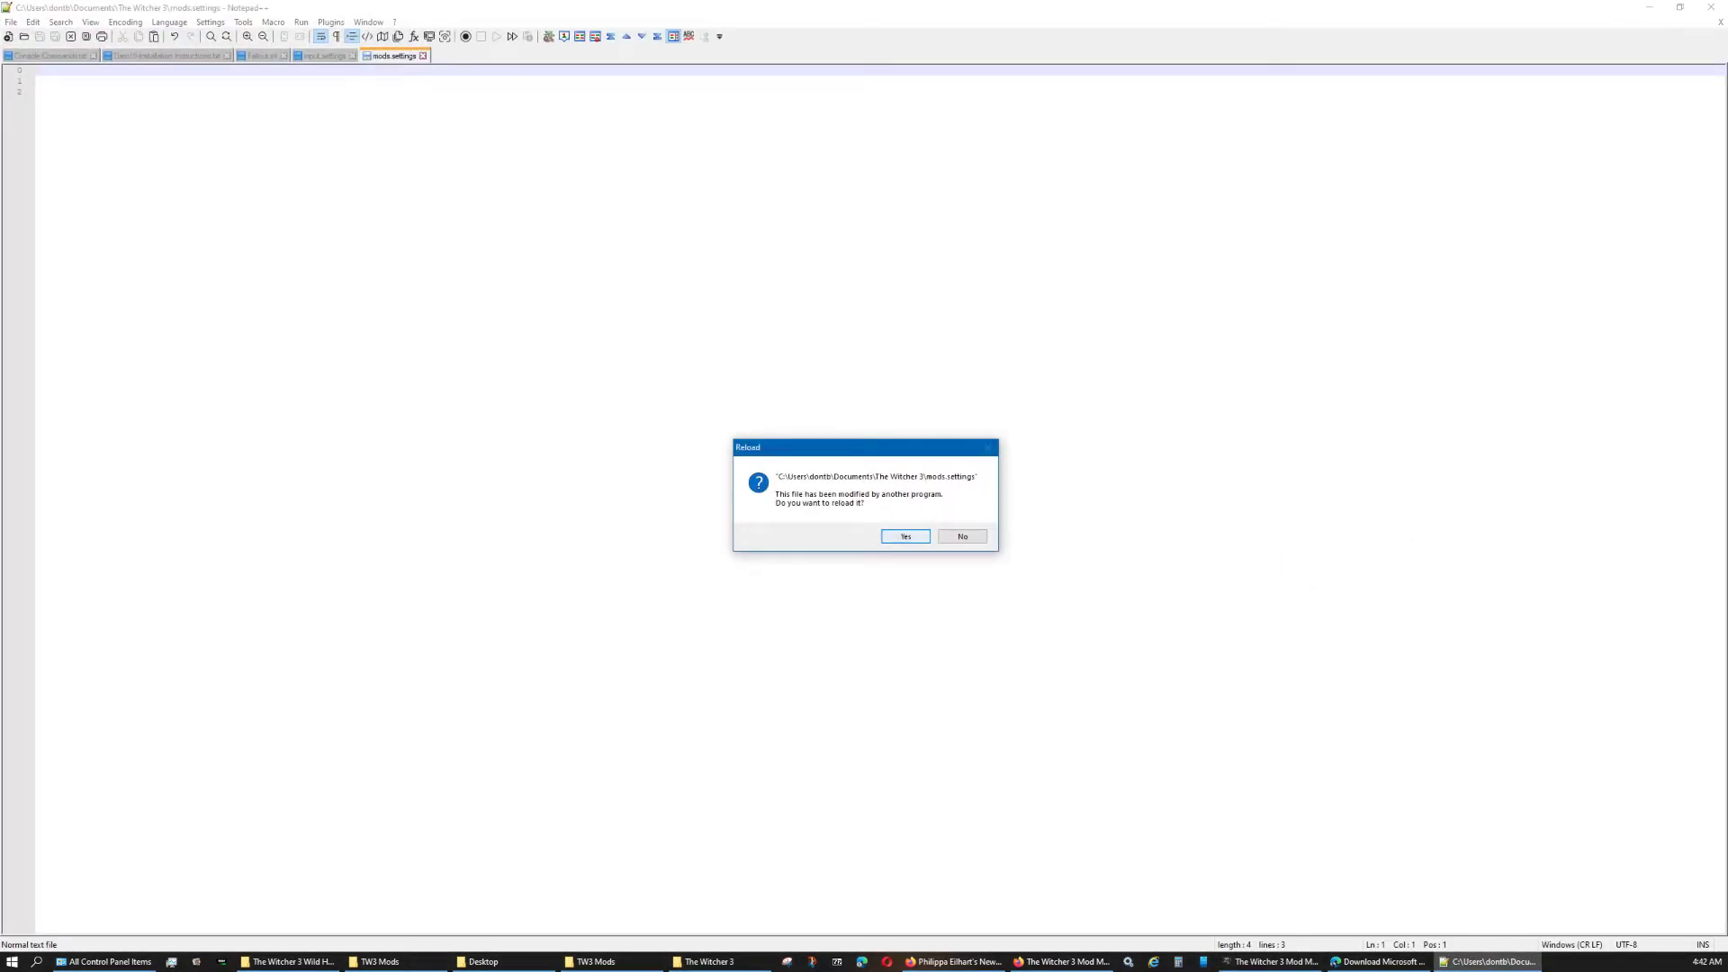
{"action": "key", "text": "Return"}
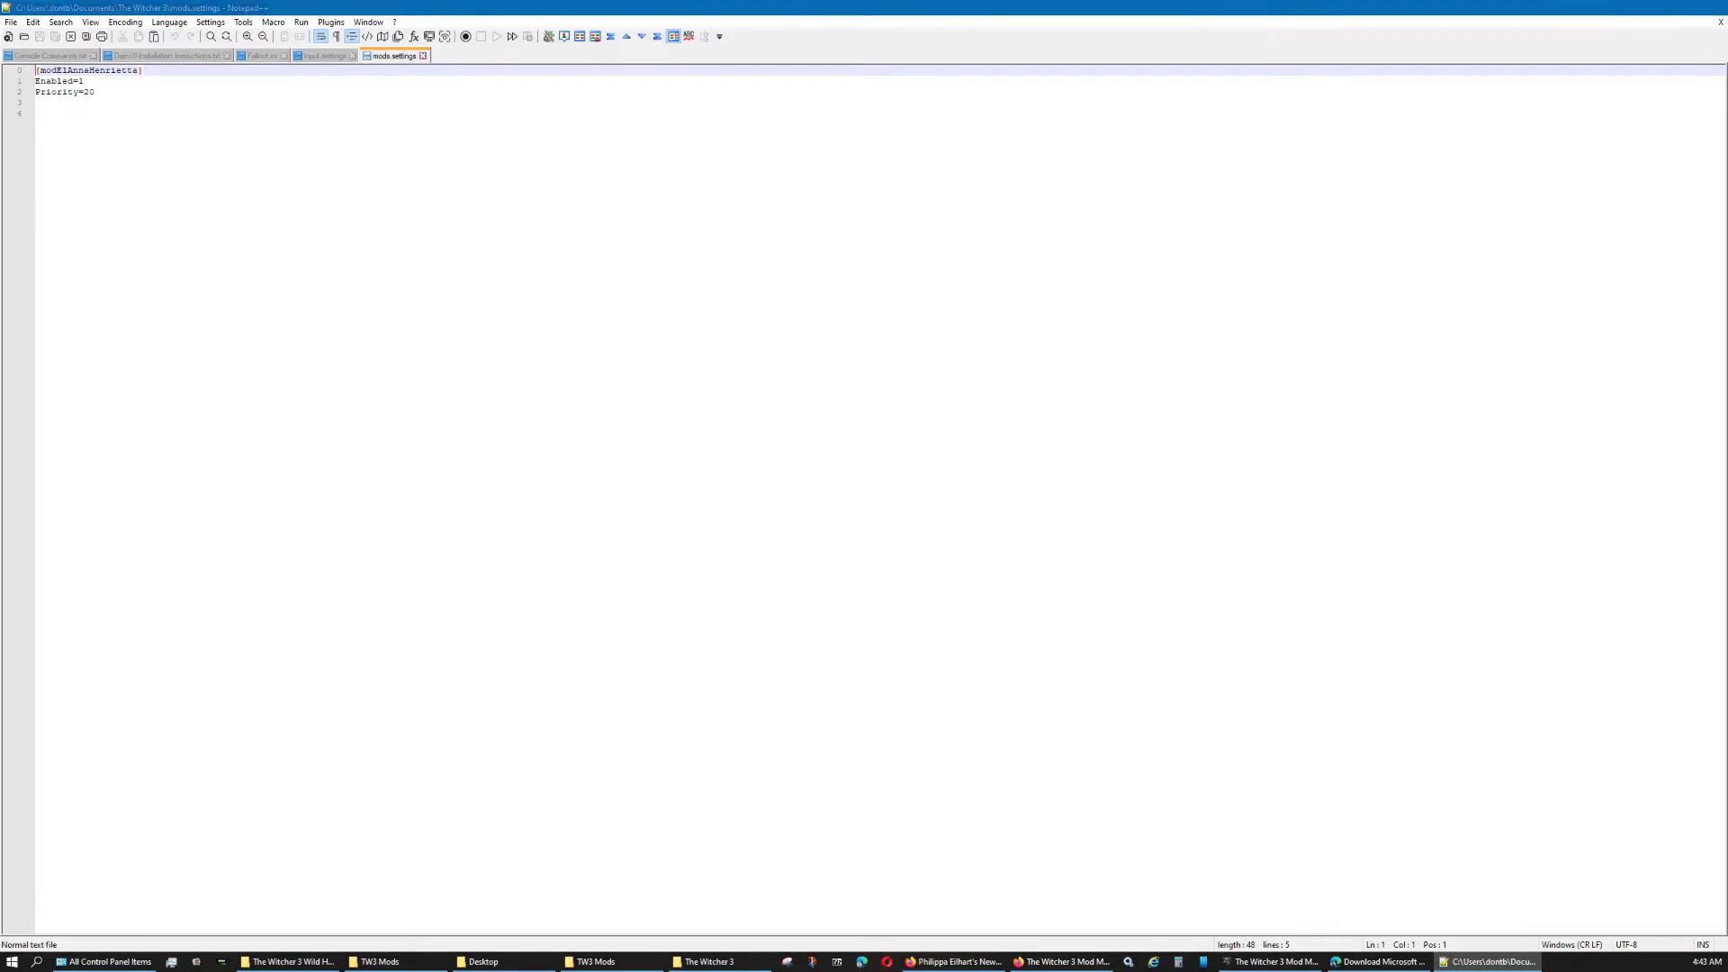
{"action": "left_click", "coordinate": [1650, 7]}
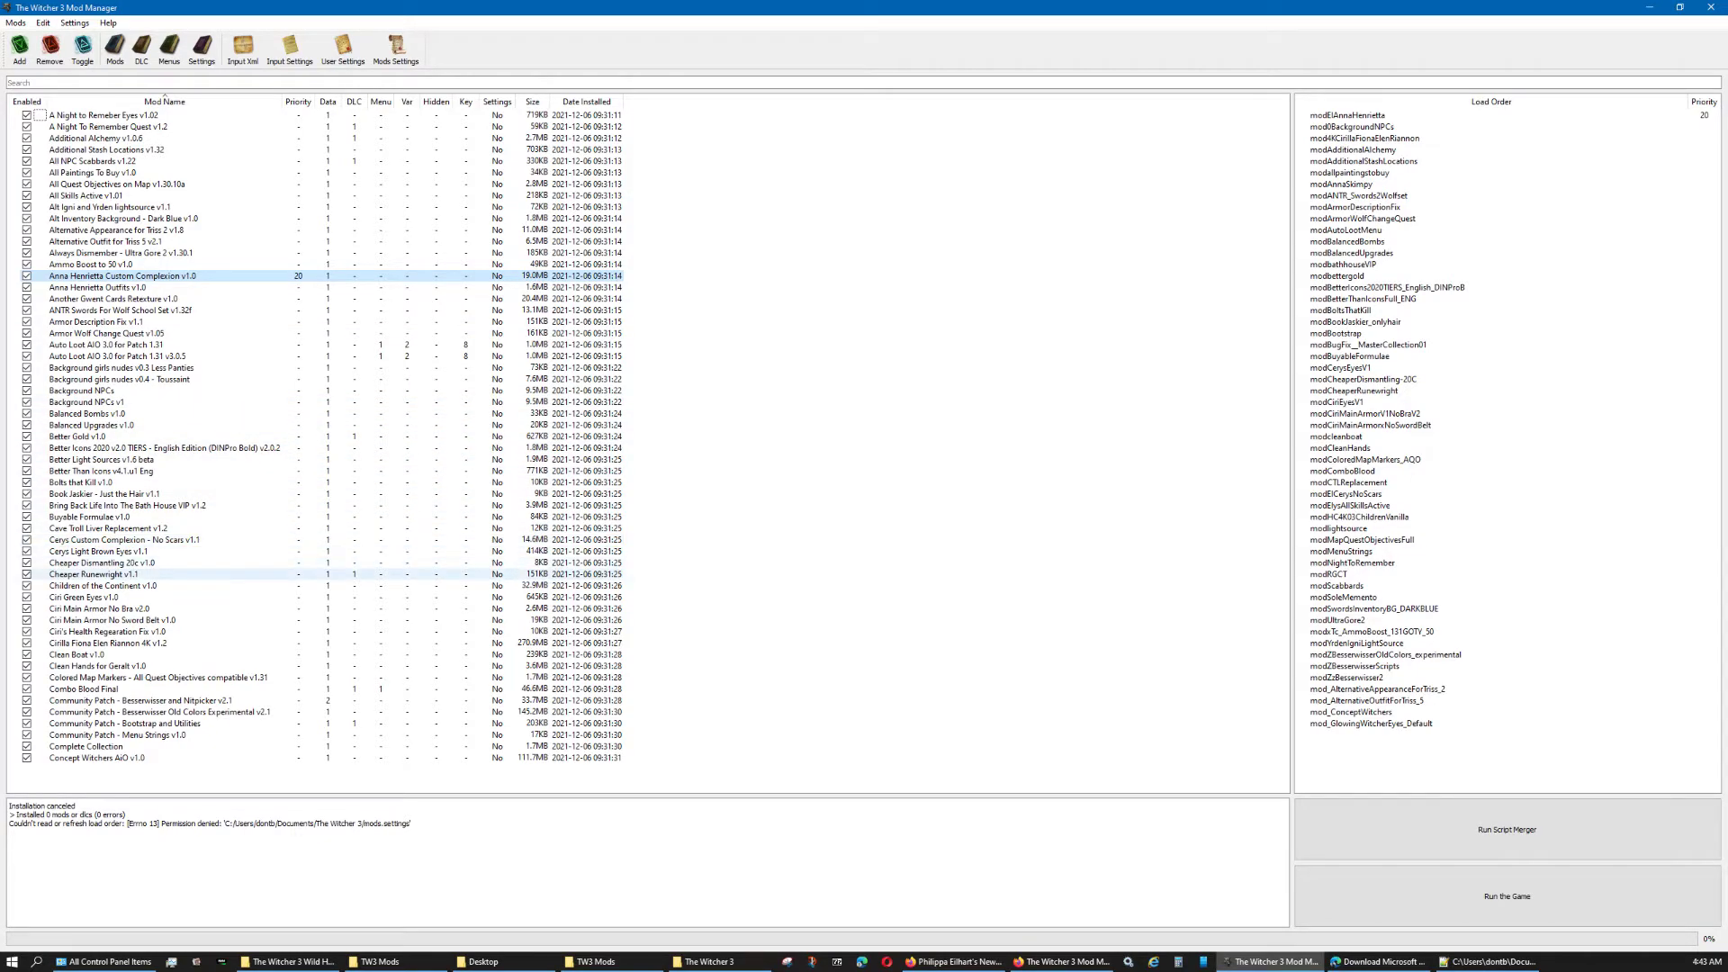
- Set the priority of Cirilla Fiona Elen Riannon 4K v1.2 to 21
{"action": "left_click", "coordinate": [108, 643]}
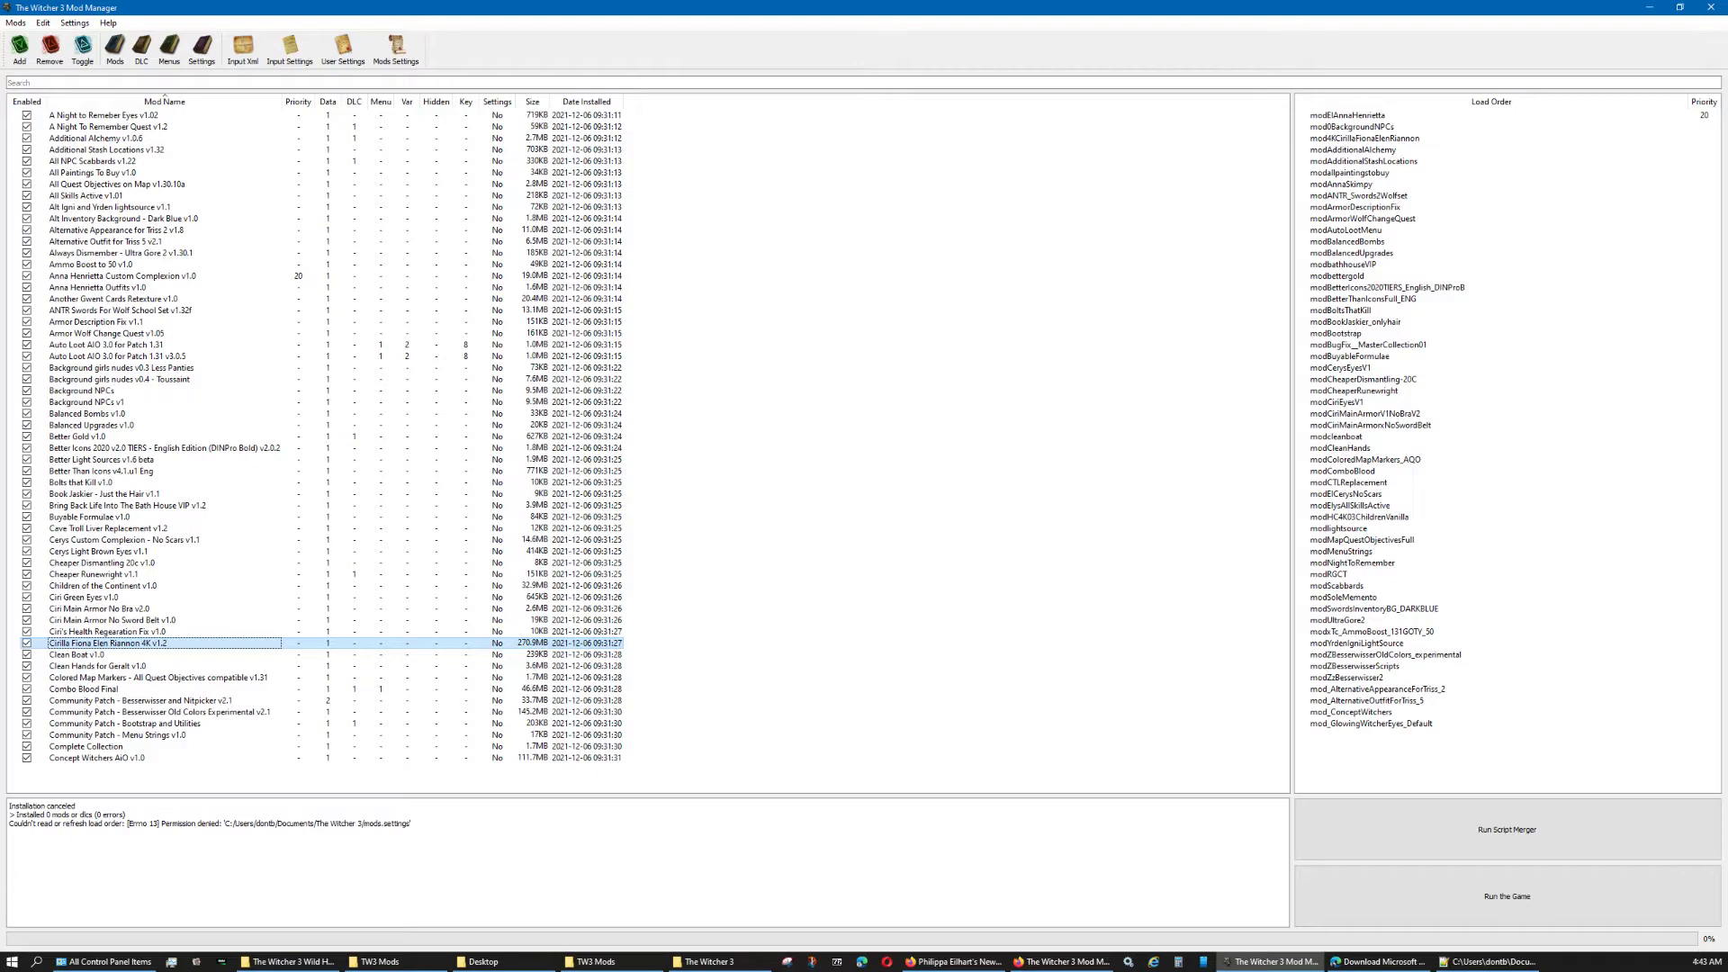
{"action": "key", "text": "ctrl+p"}
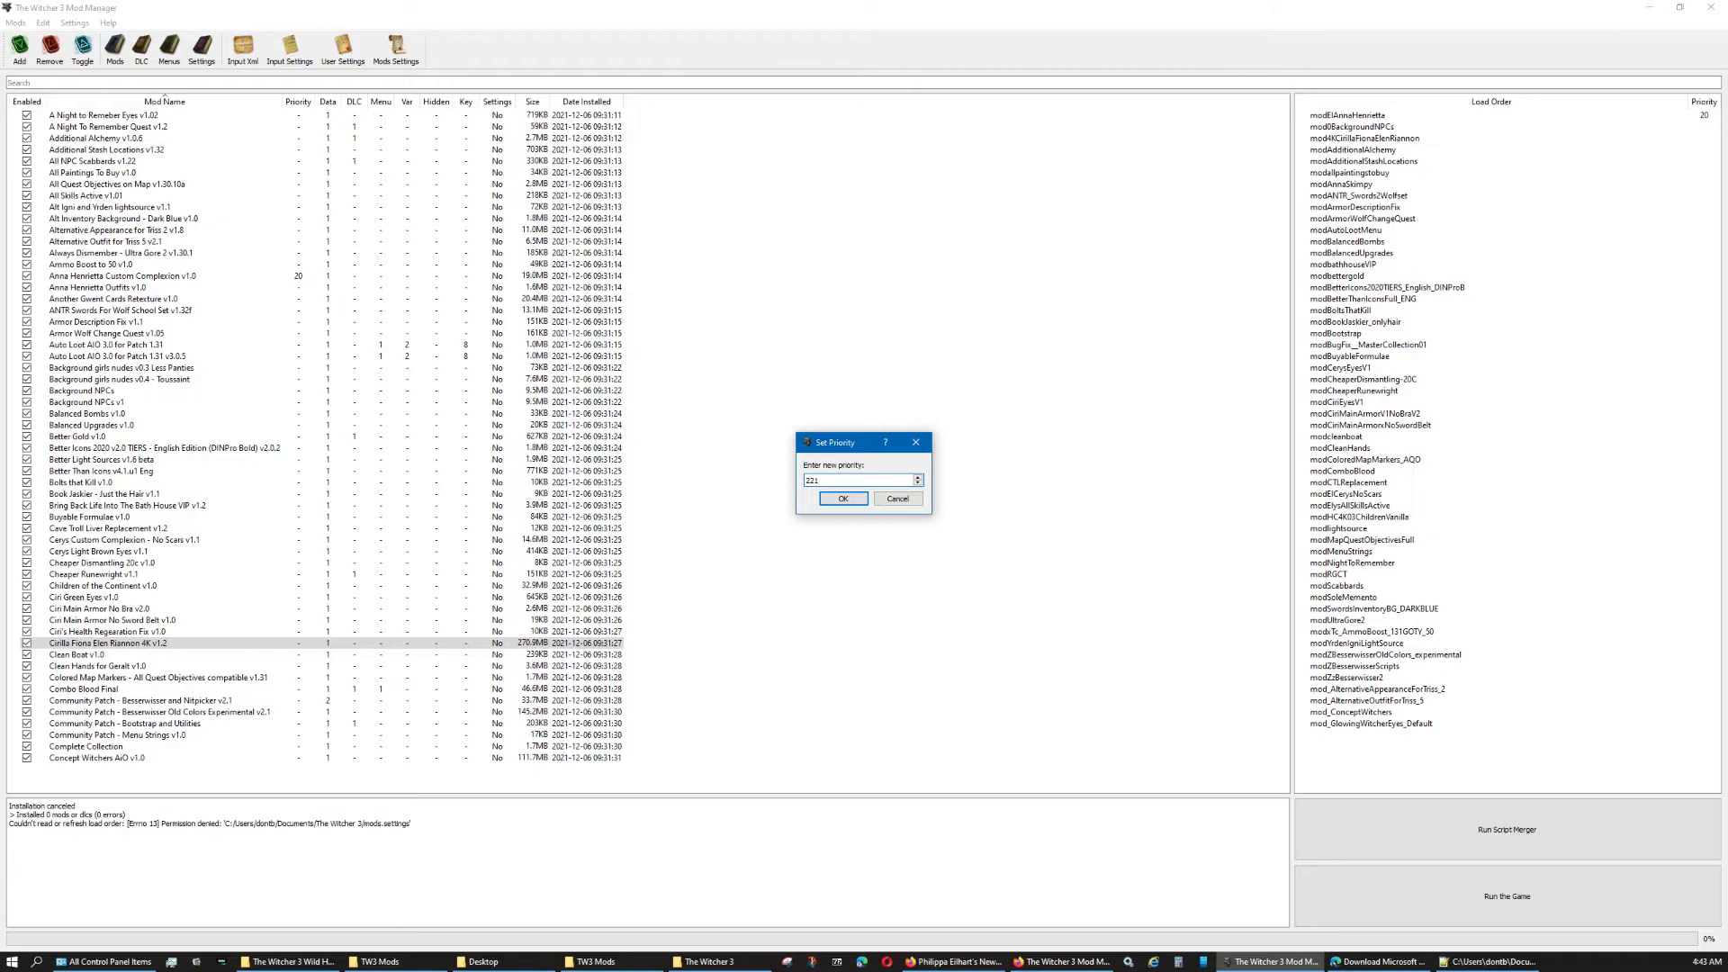
{"action": "key", "text": "Return"}
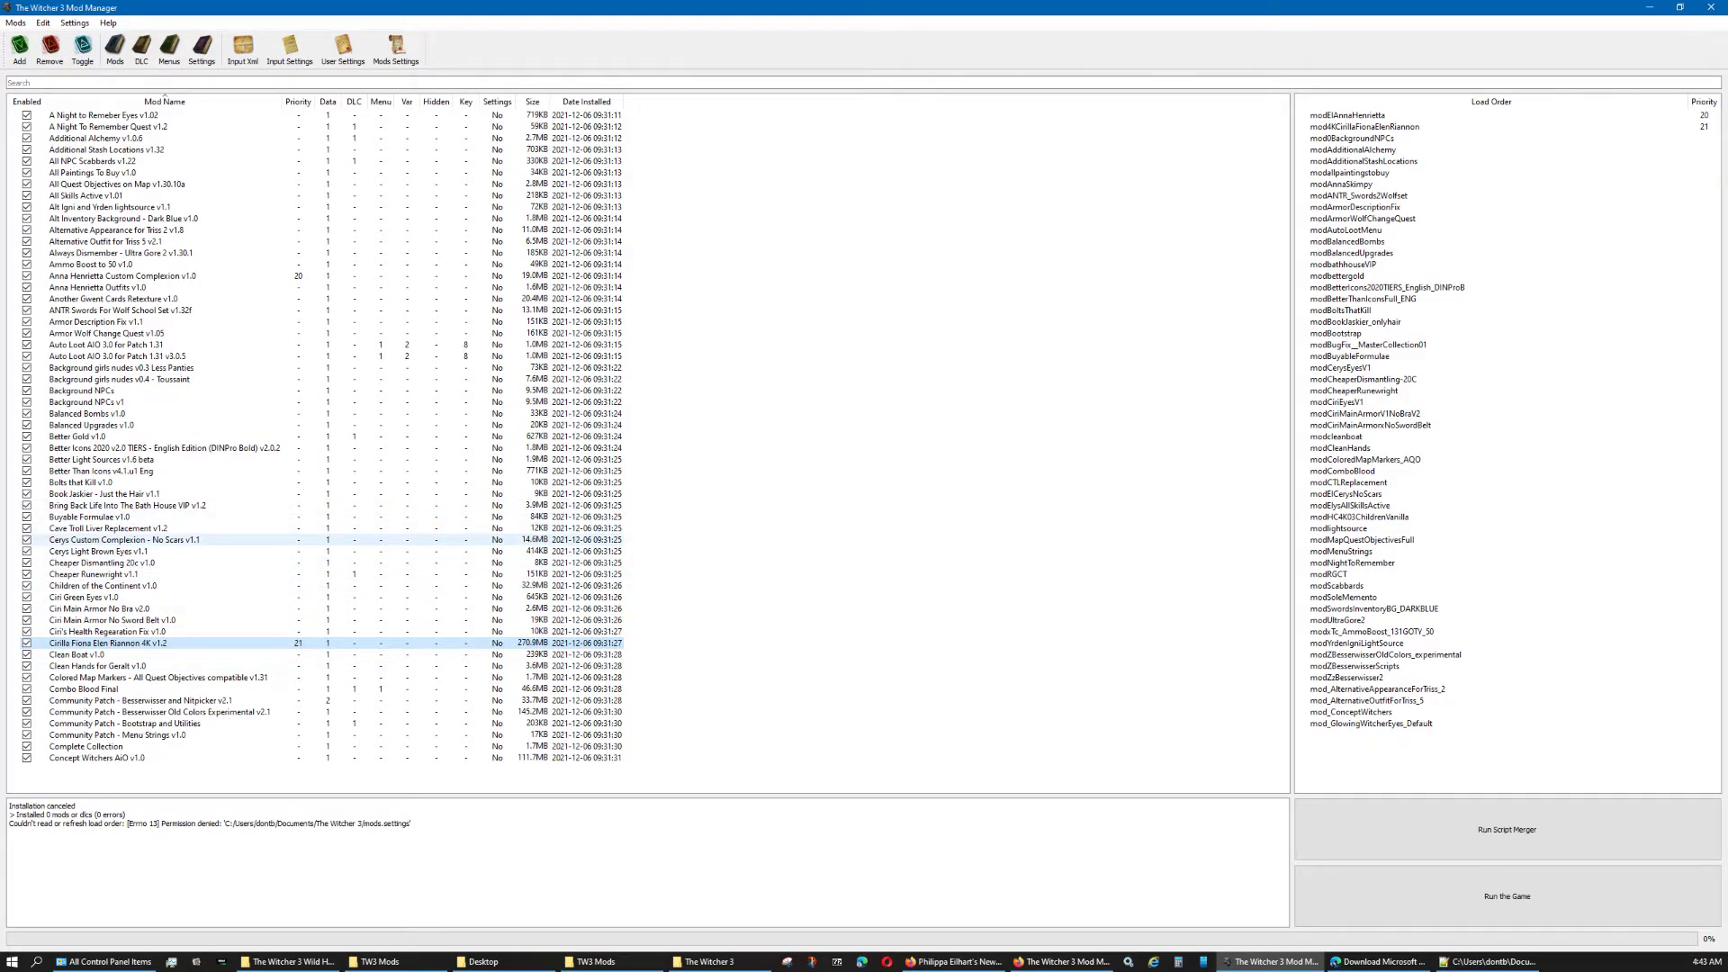
- Set the priority of Cerys Custom Complexion - No Scars v1.1 to 22
{"action": "left_click", "coordinate": [135, 539]}
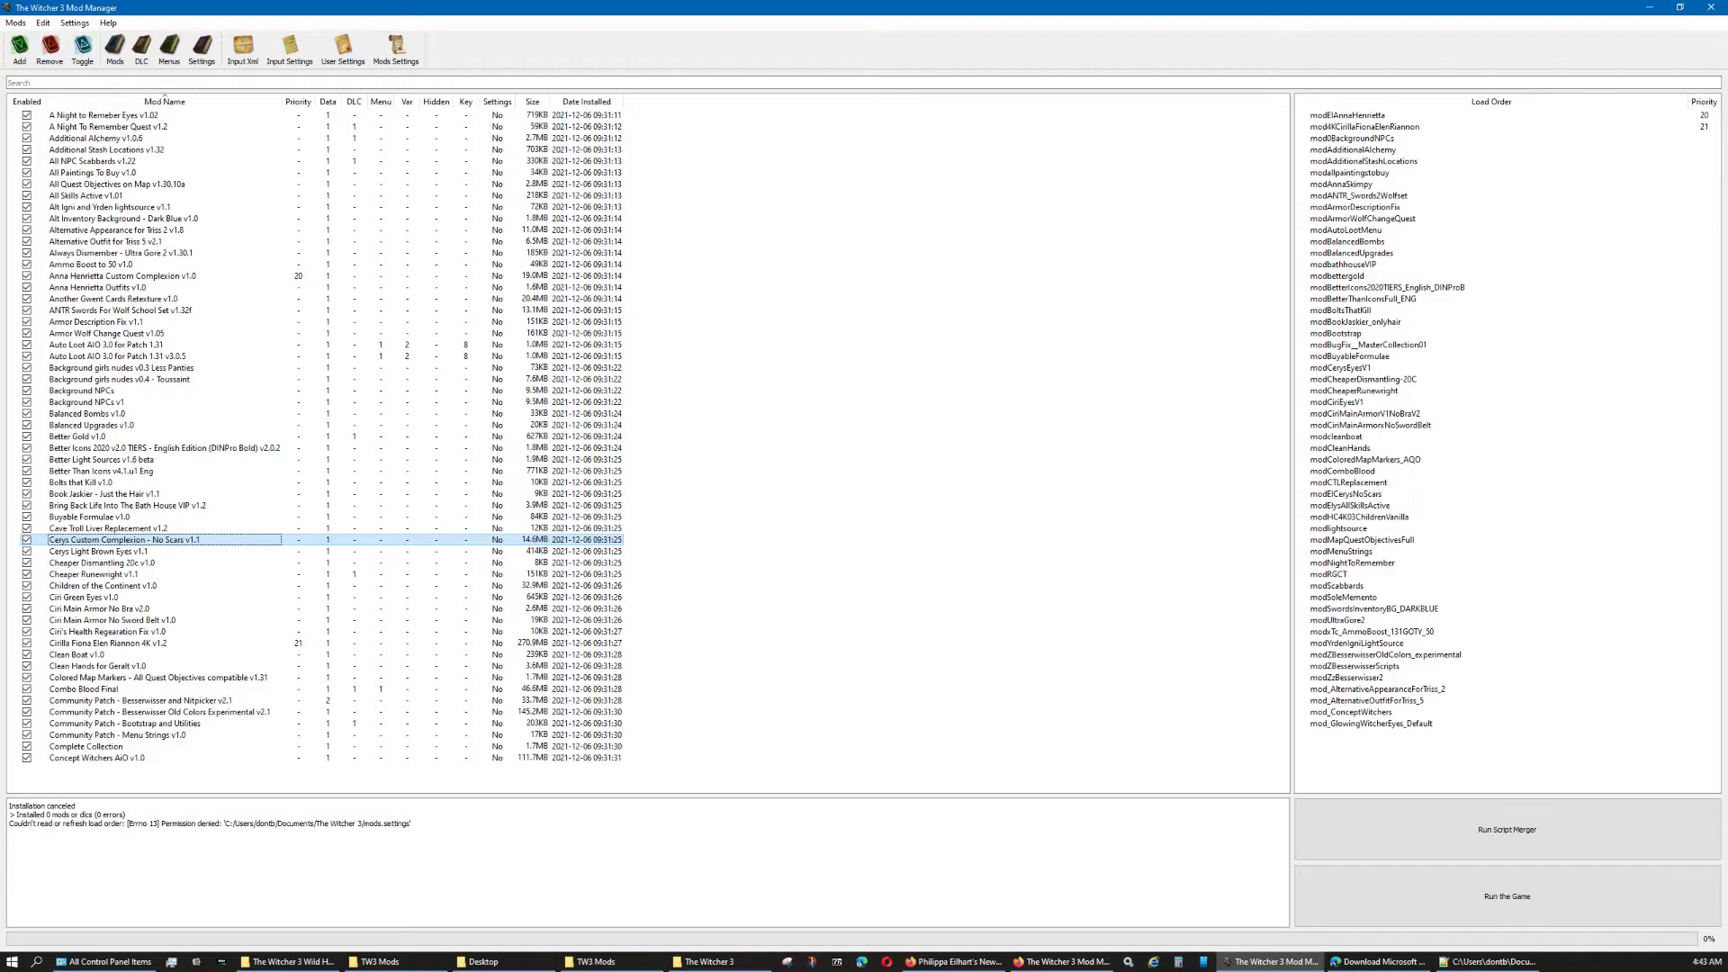
{"action": "double_click", "coordinate": [298, 539]}
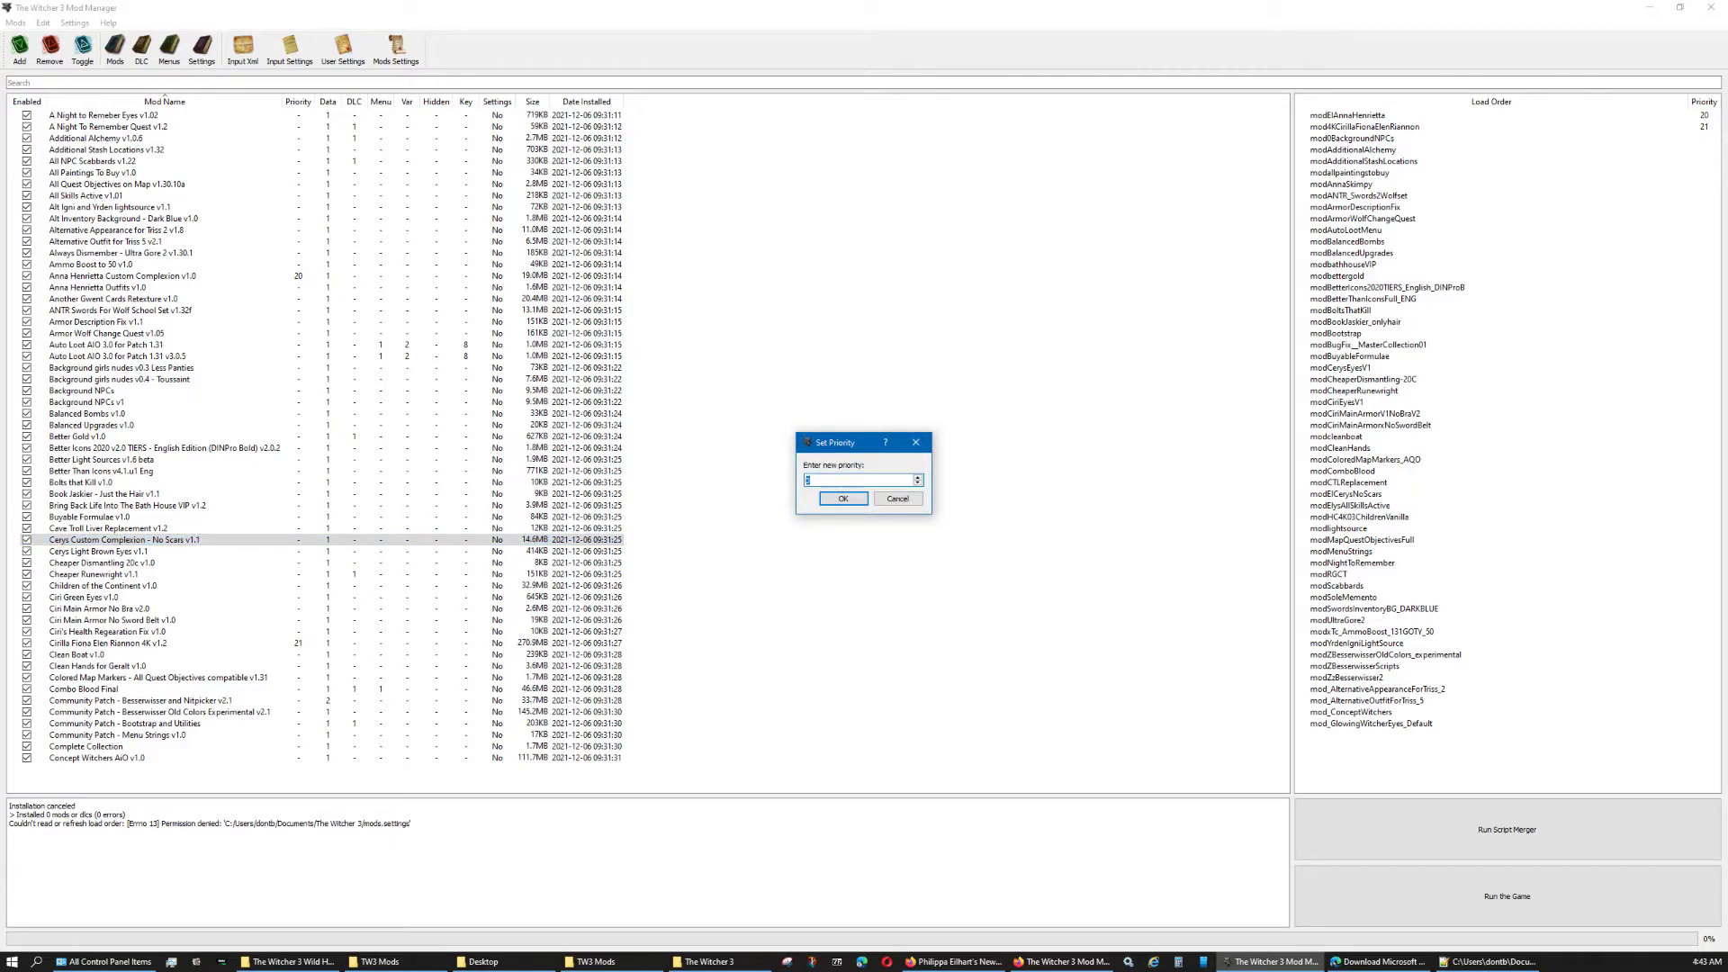
{"action": "type", "text": "22"}
{"action": "key", "text": "Return"}
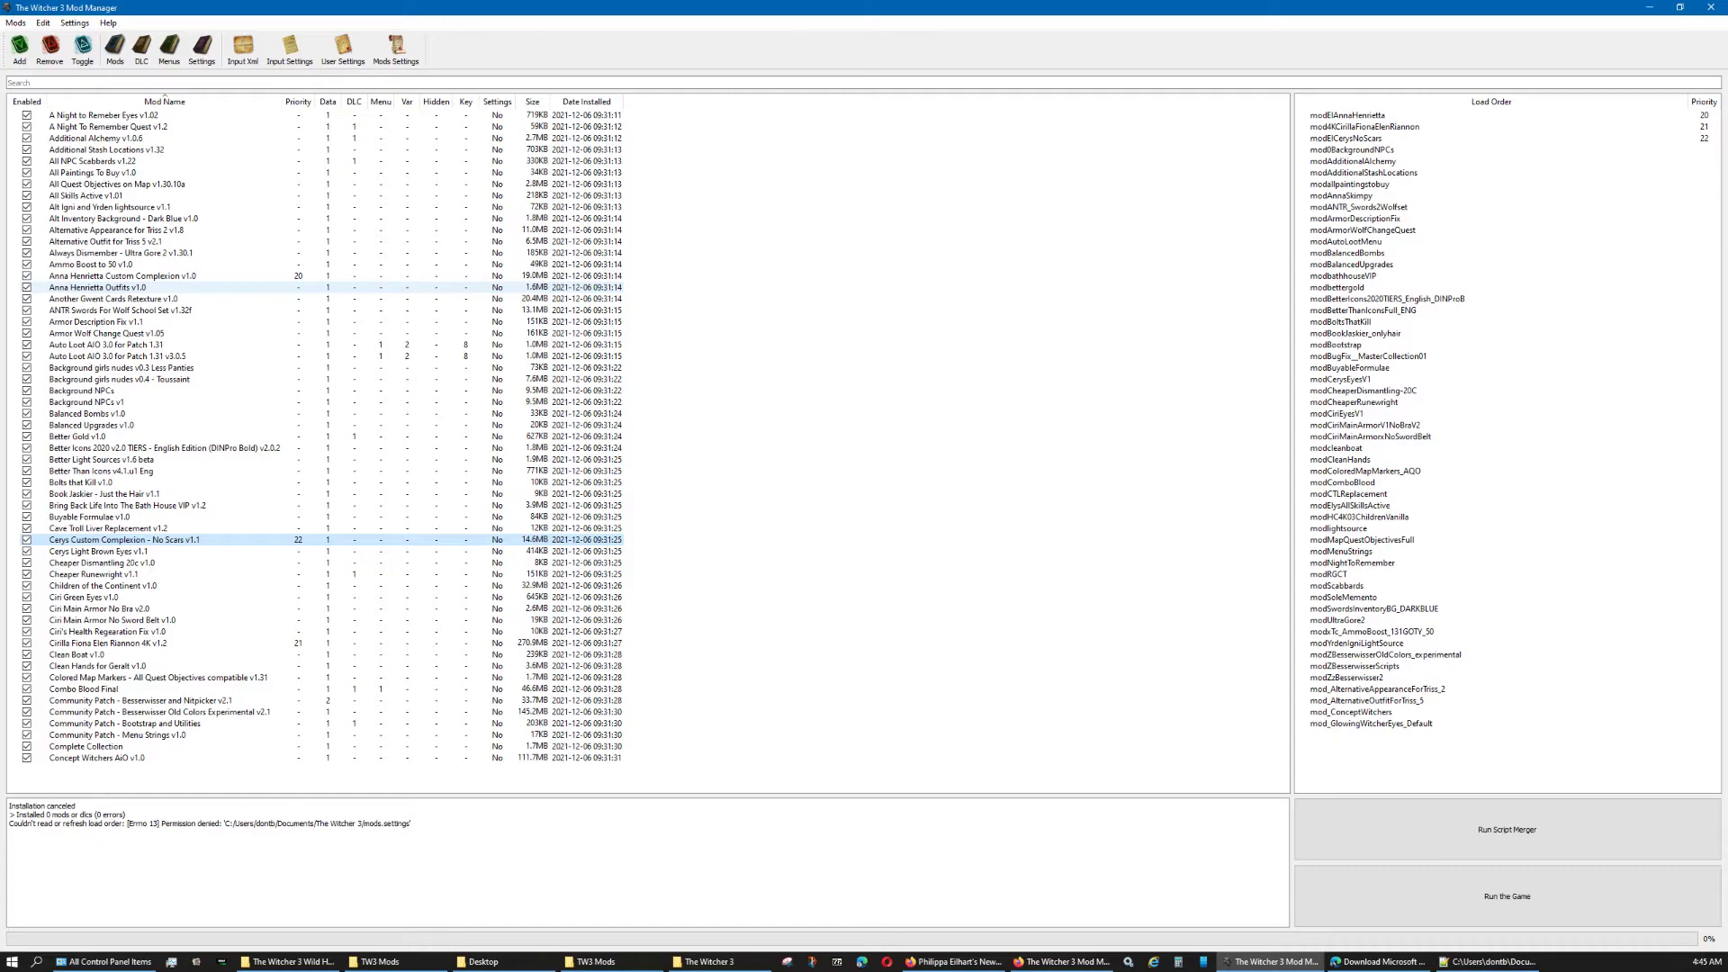
- Change the priority of Cerys Custom Complexion - No Scars v1.1 to 23
{"action": "left_click", "coordinate": [108, 642]}
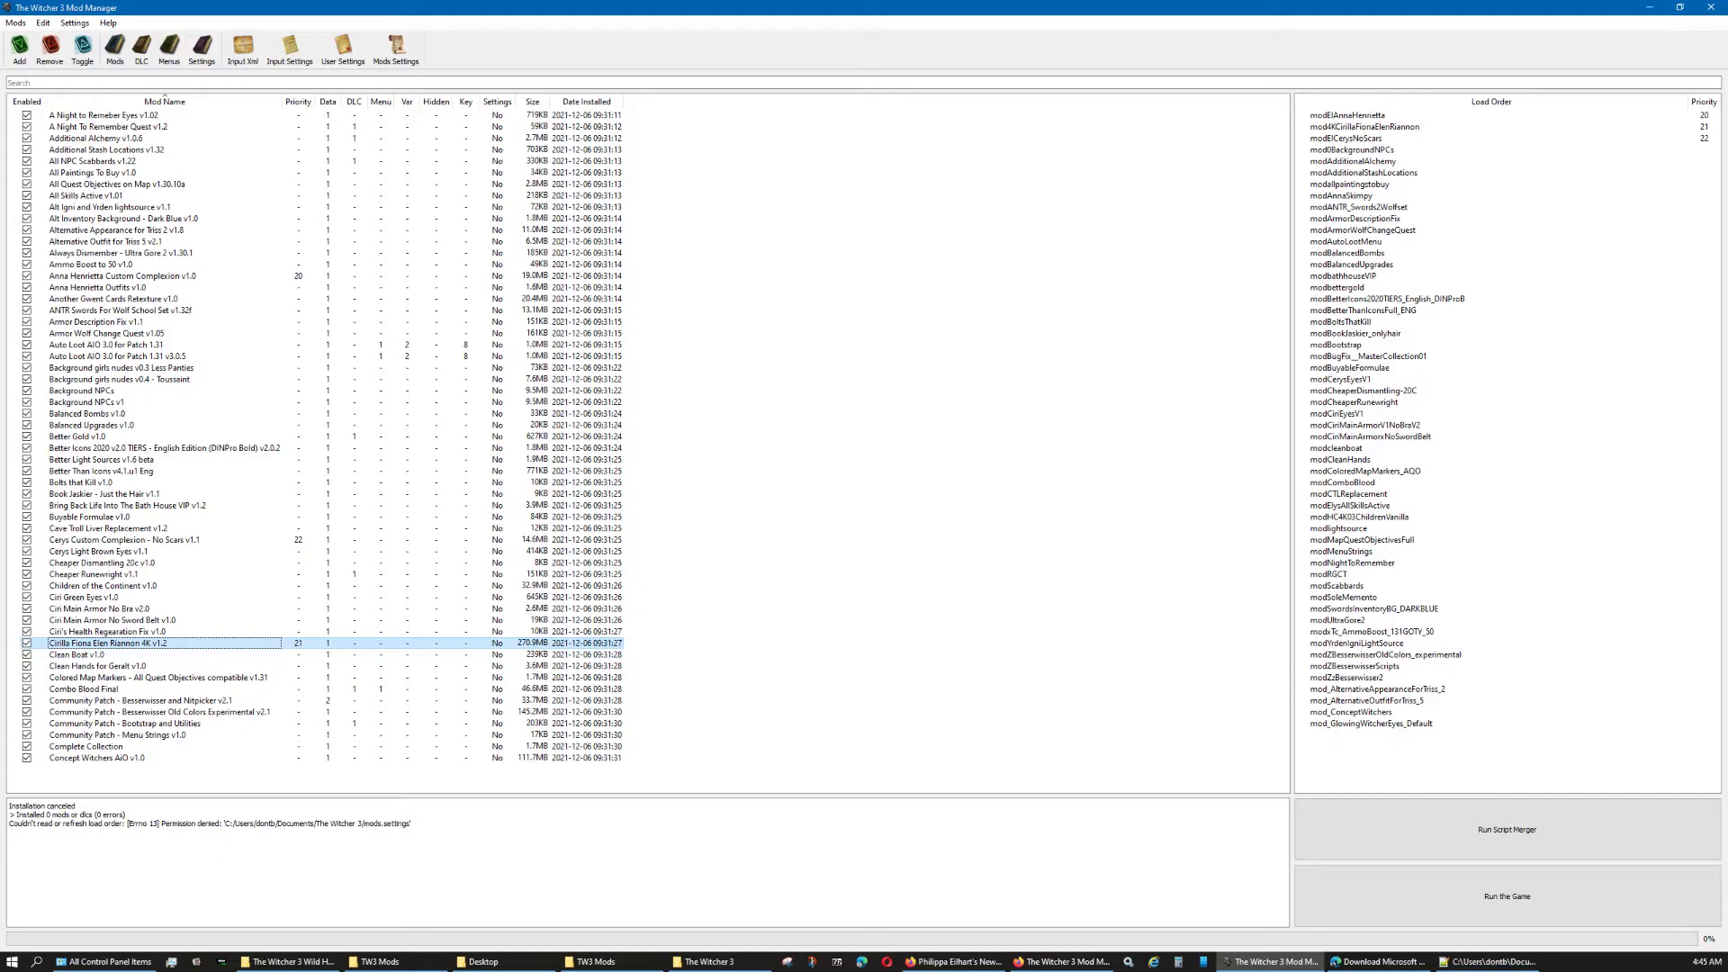
{"action": "left_click", "coordinate": [83, 597]}
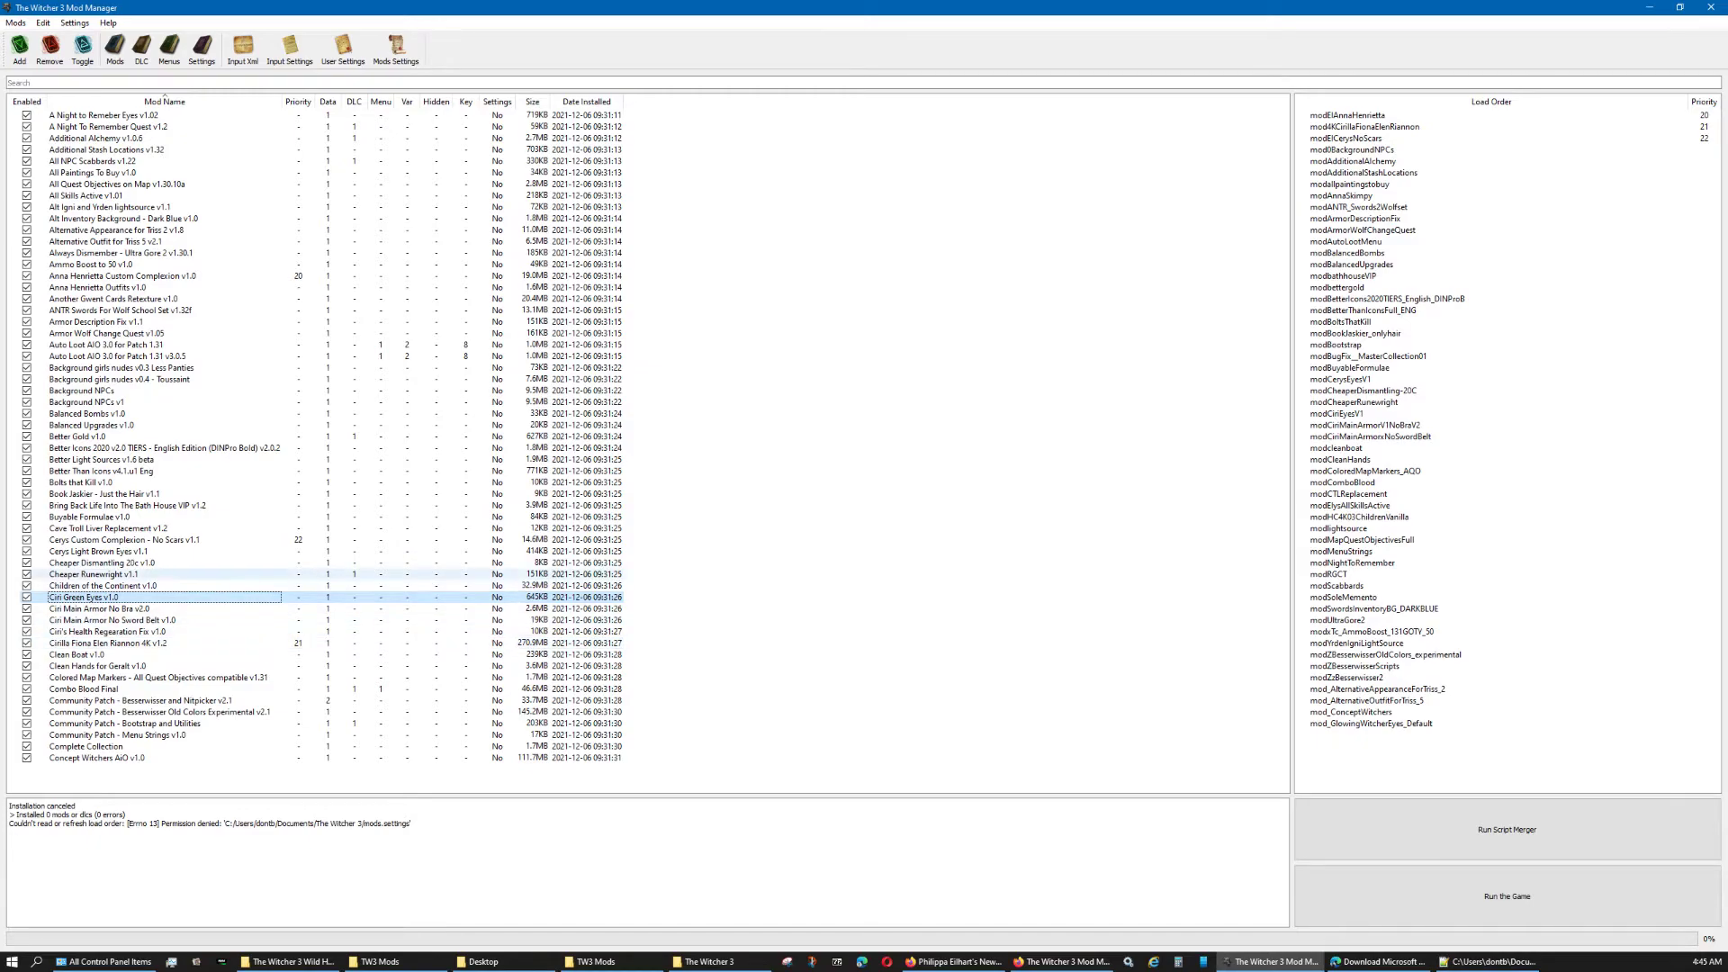
{"action": "double_click", "coordinate": [298, 539]}
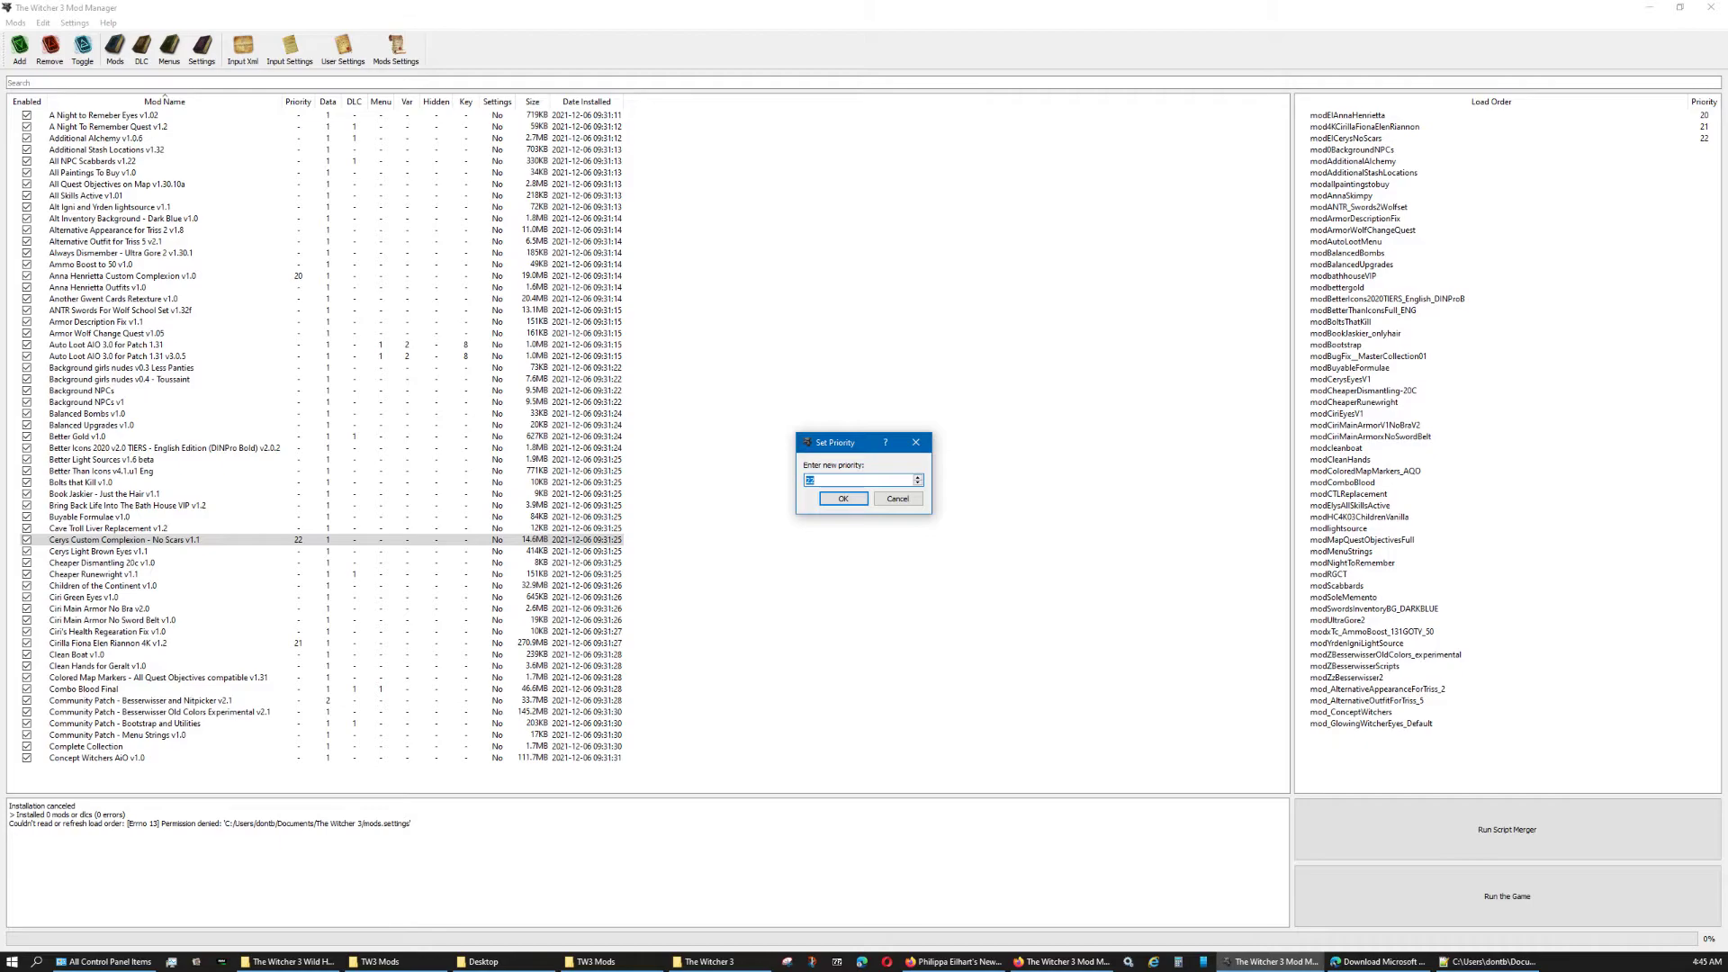
{"action": "type", "text": "23"}
{"action": "key", "text": "Return"}
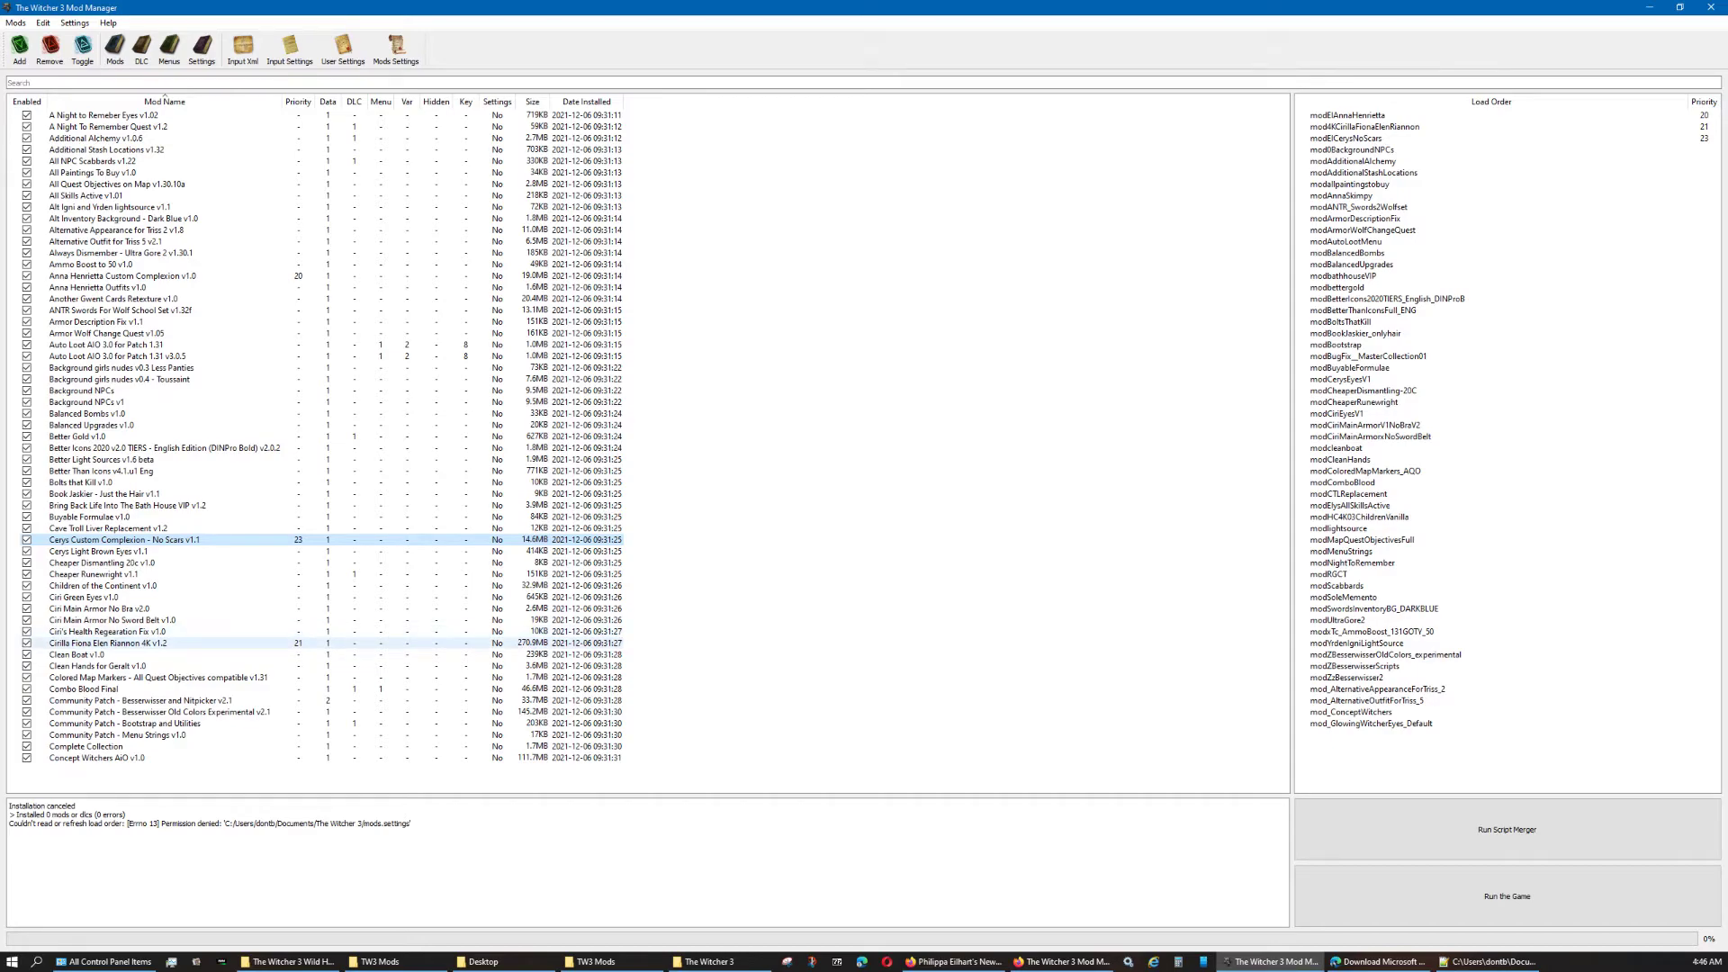
- Change the priority of Cirilla Fiona Elen Riannon 4K v1.2 to 22
{"action": "left_click", "coordinate": [298, 643]}
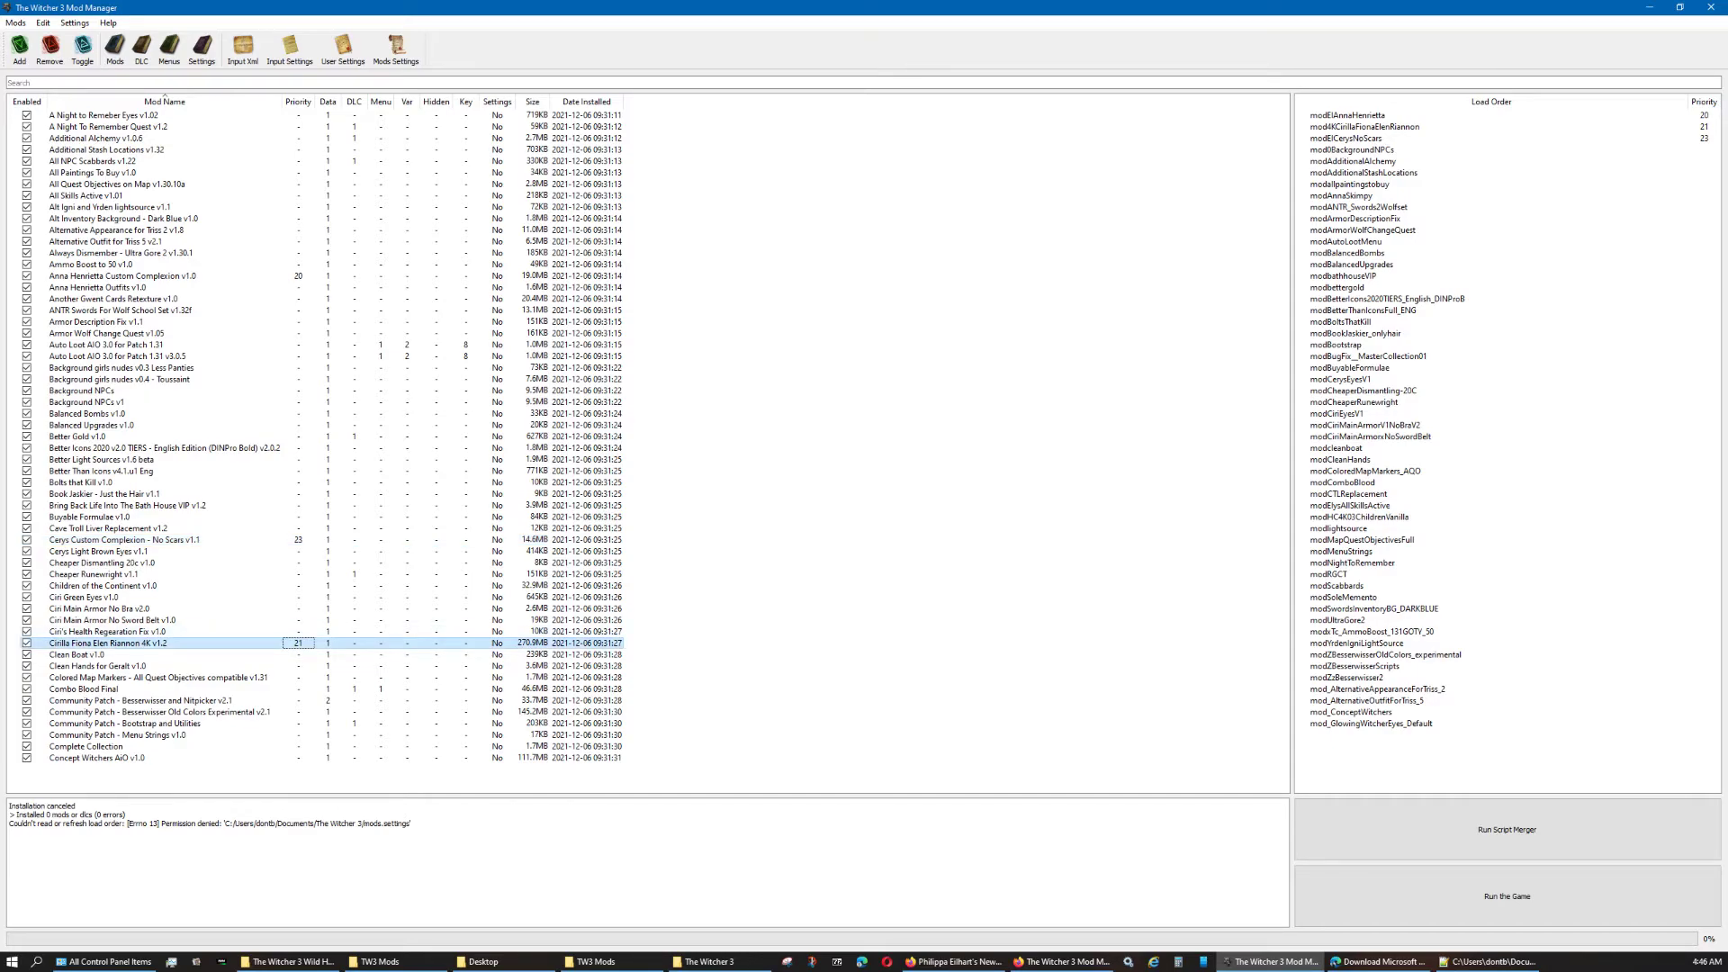
{"action": "double_click", "coordinate": [298, 642]}
{"action": "type", "text": "22"}
{"action": "key", "text": "Return"}
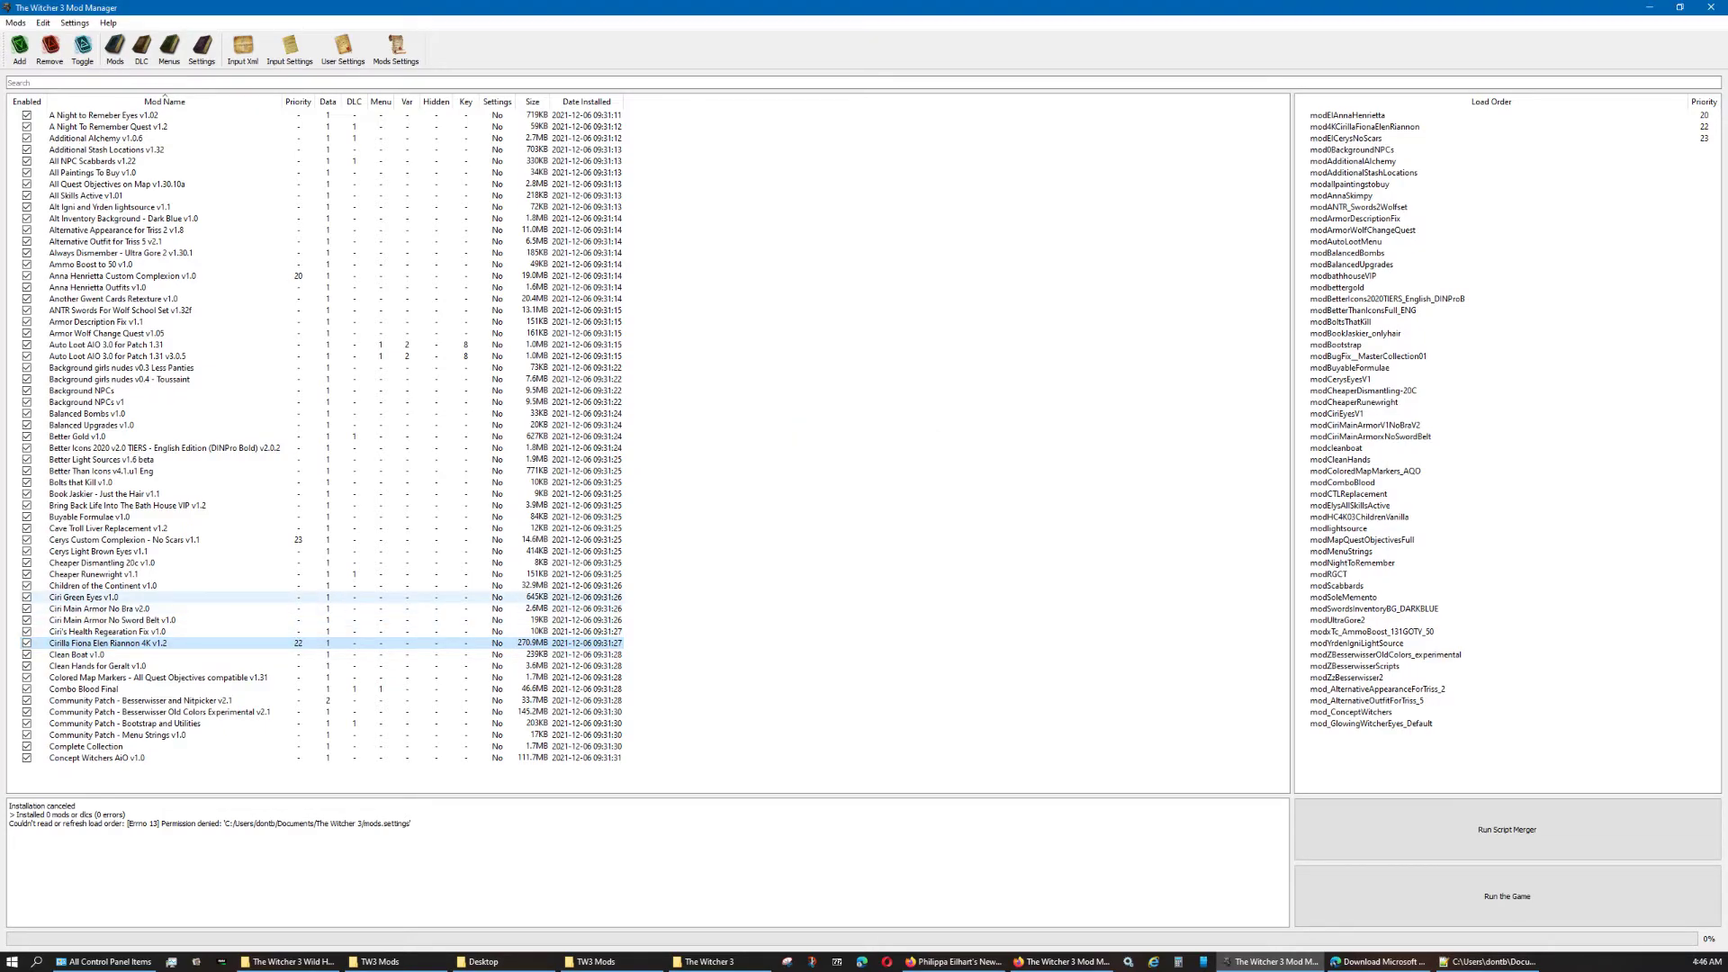
- Set the priority of Ciri Green Eyes v1.0 to 21 and check the modCiriEyesV1 entry in the load order
{"action": "left_click", "coordinate": [298, 597]}
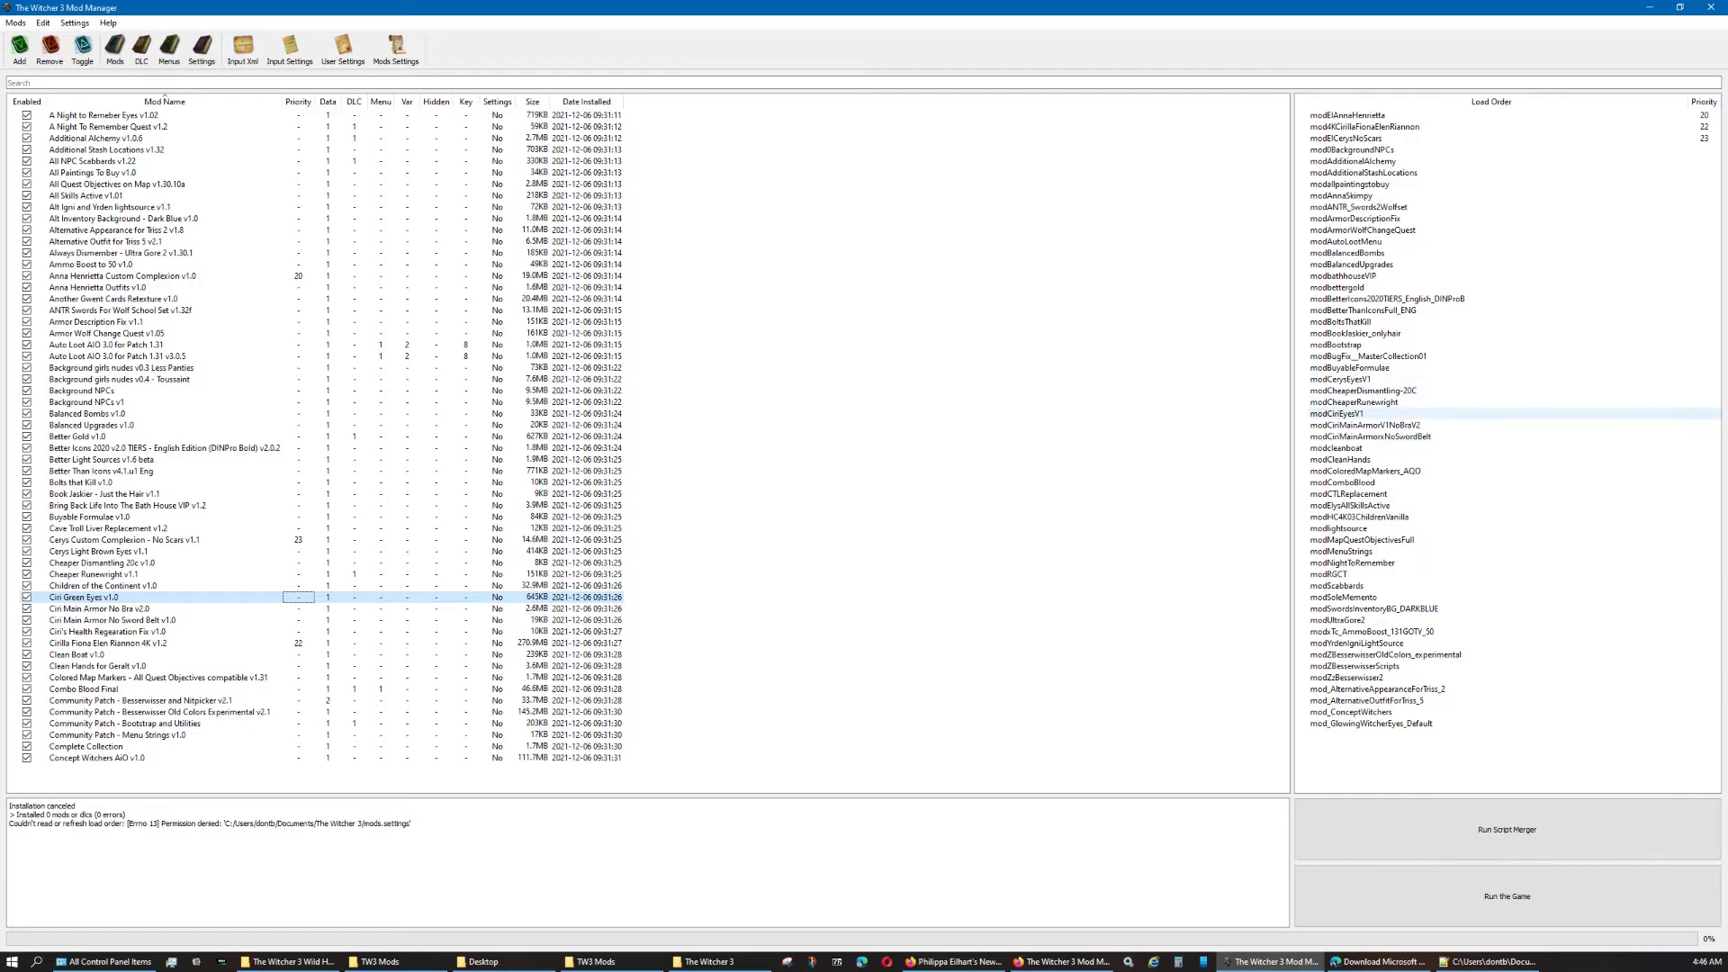
{"action": "left_click", "coordinate": [1337, 413]}
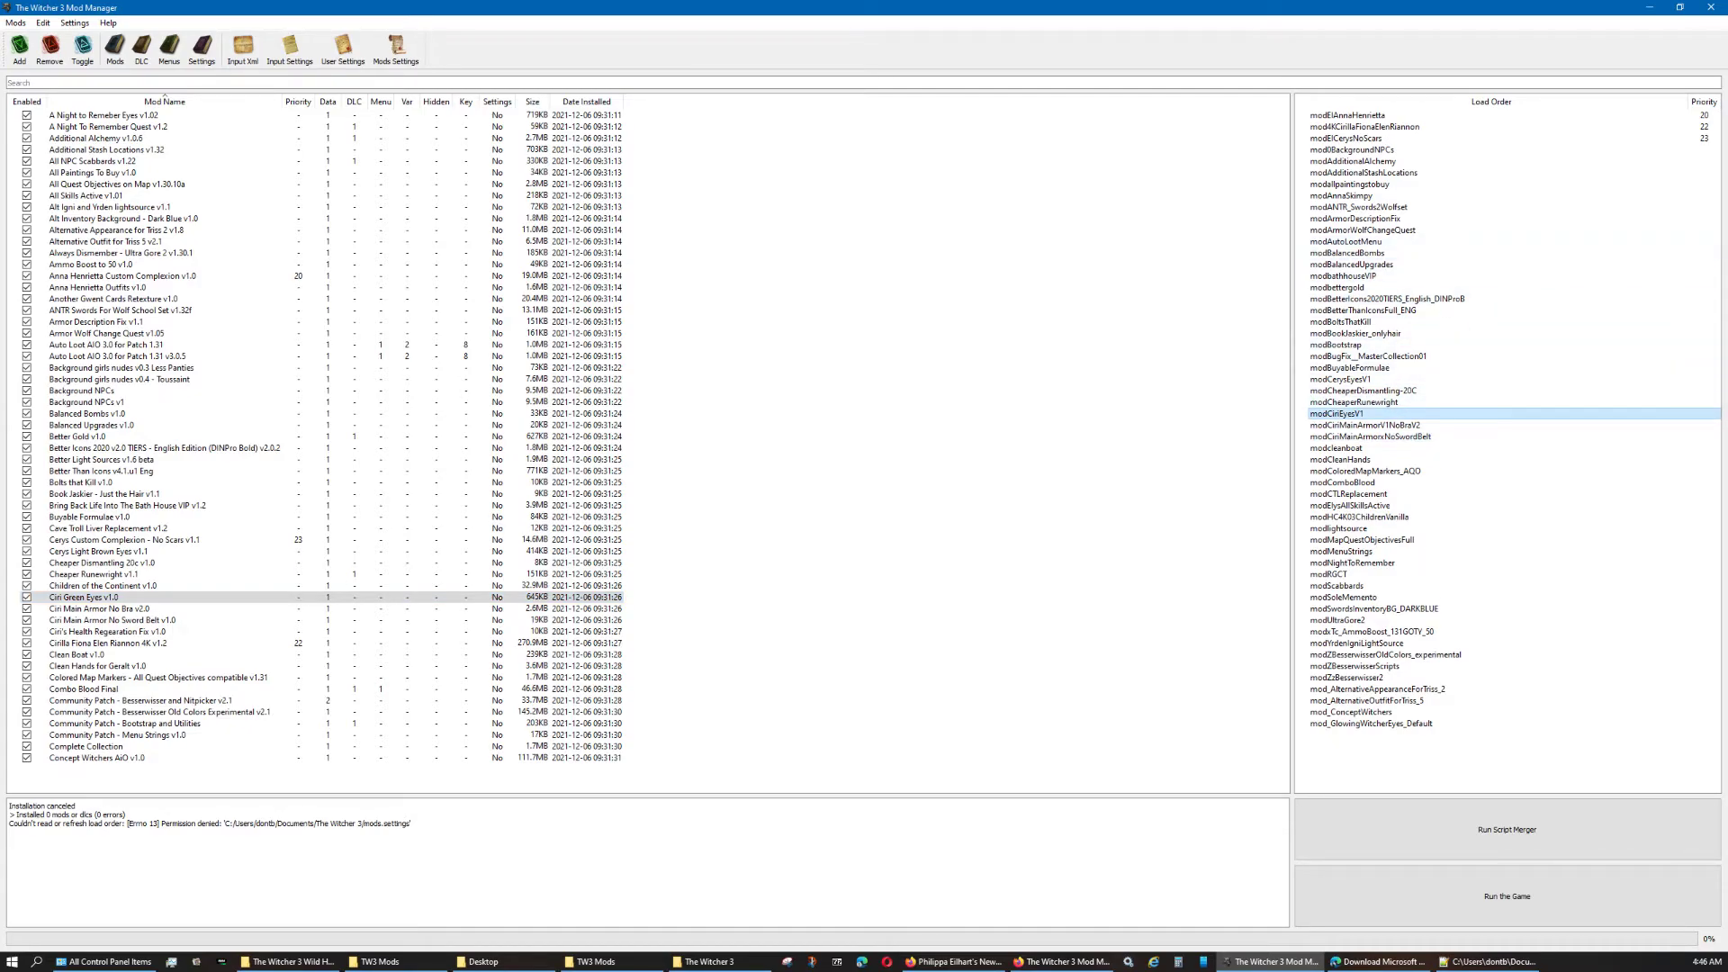
{"action": "left_click", "coordinate": [81, 597]}
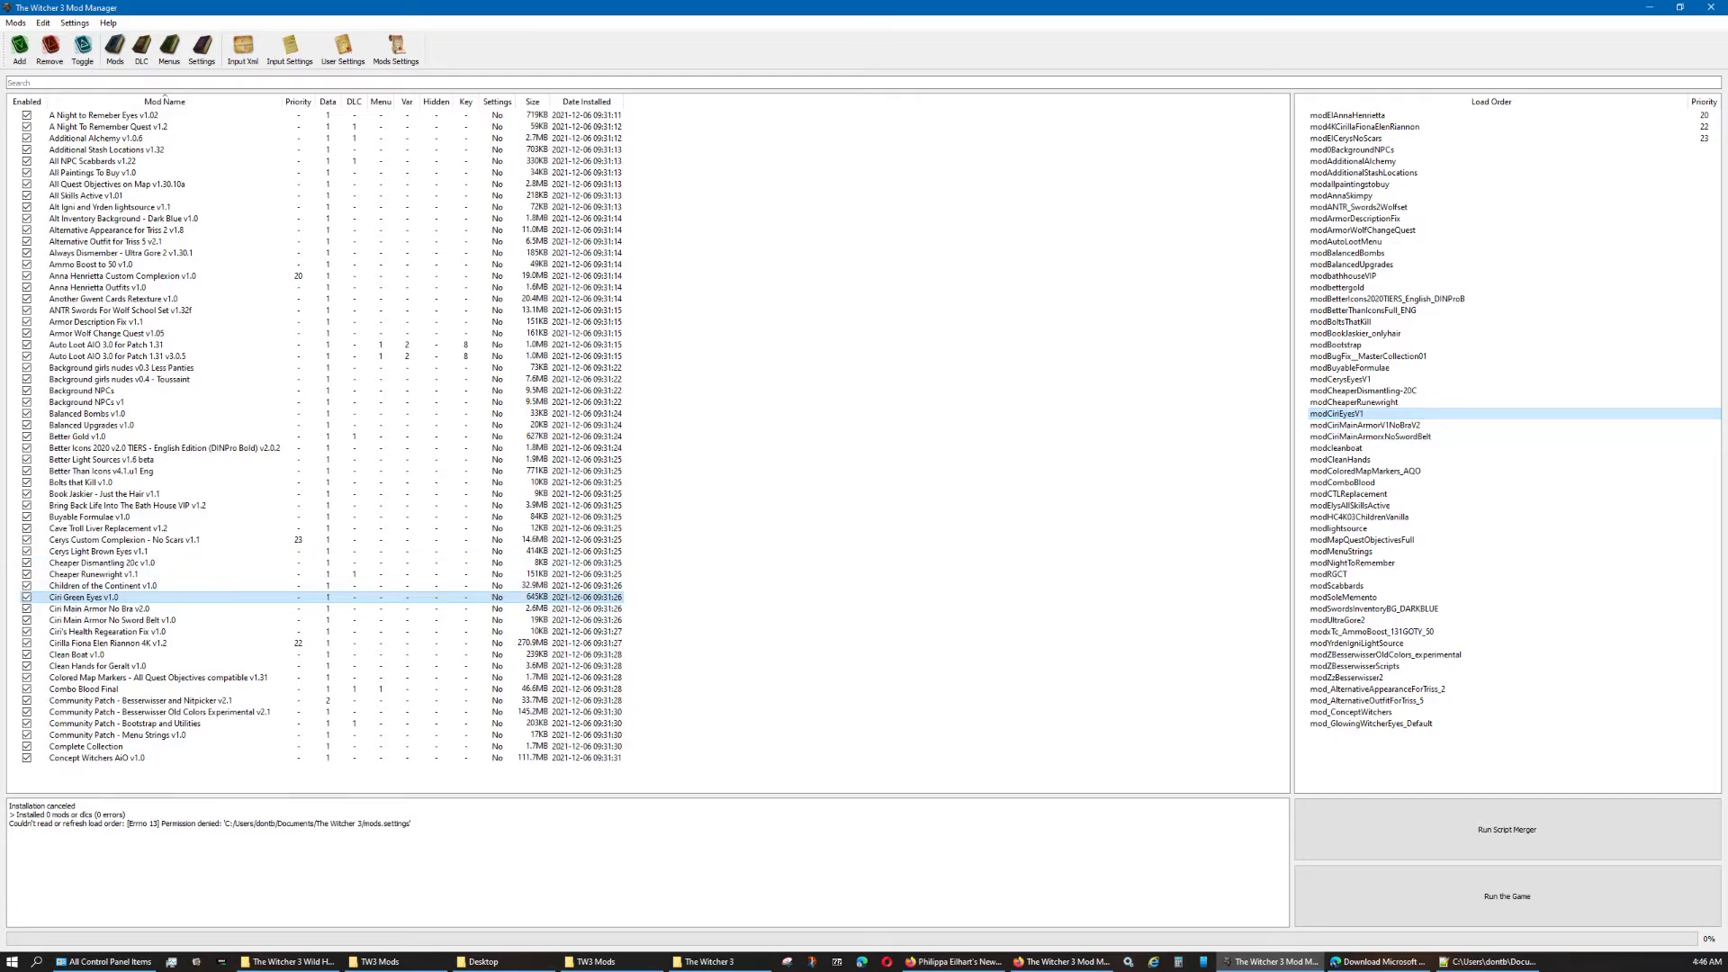
{"action": "double_click", "coordinate": [298, 596]}
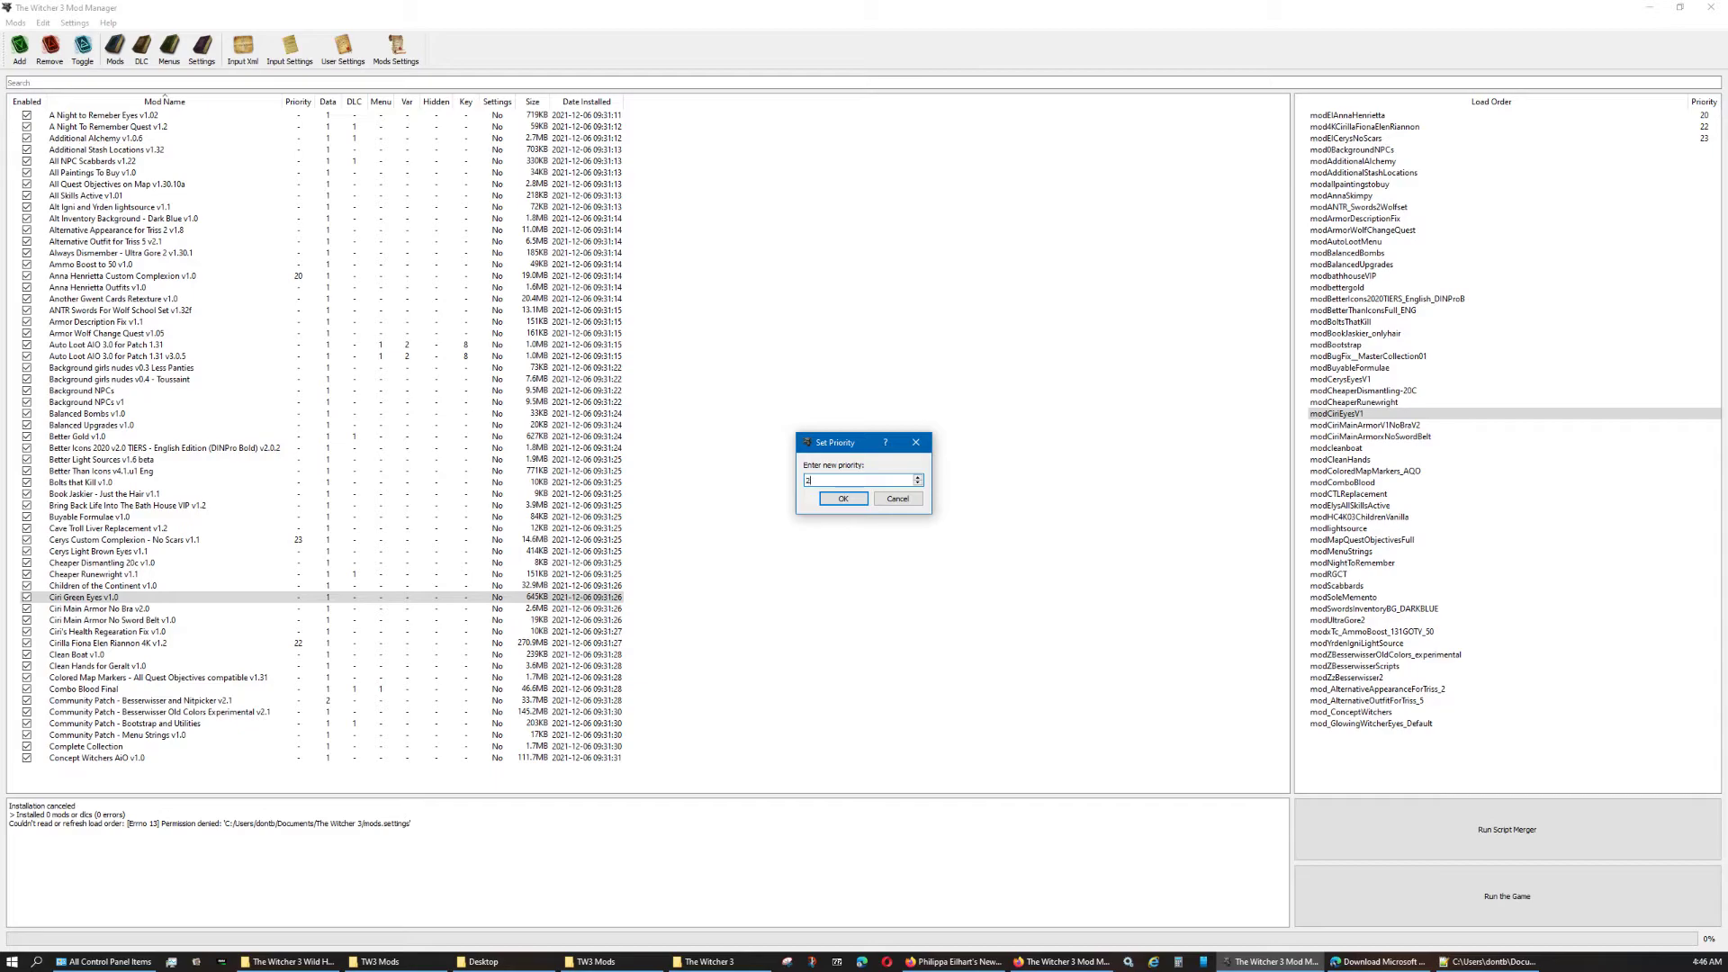
{"action": "type", "text": "21"}
{"action": "key", "text": "Return"}
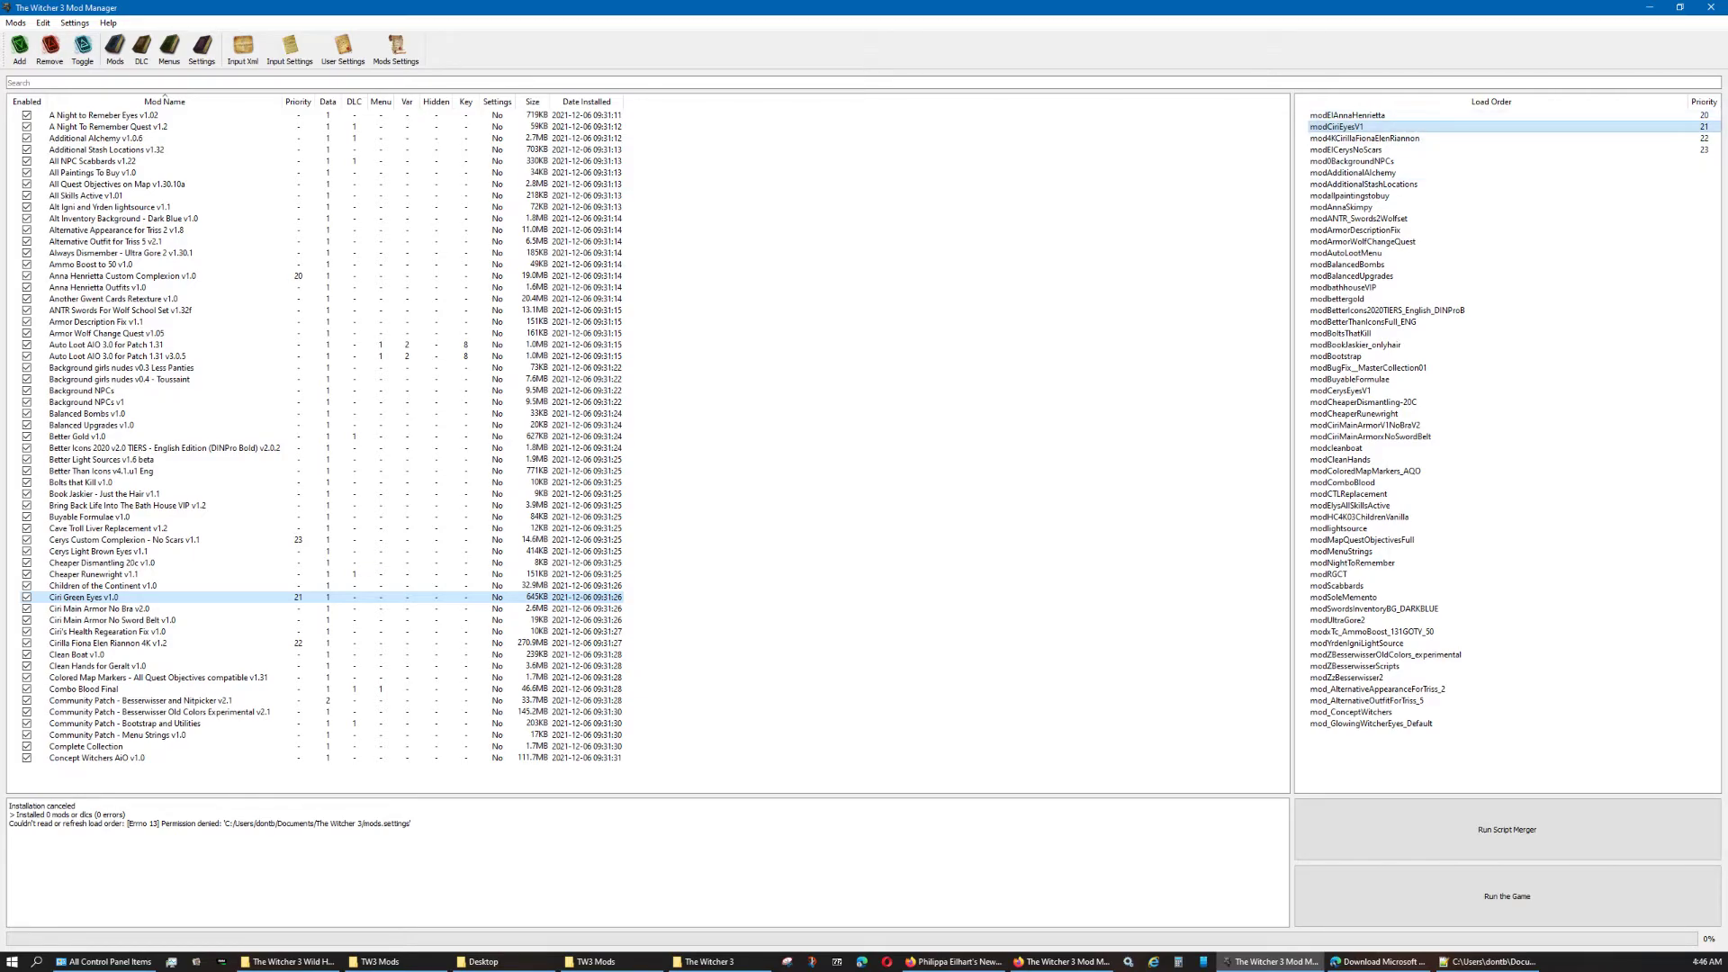
{"action": "left_click", "coordinate": [1337, 127]}
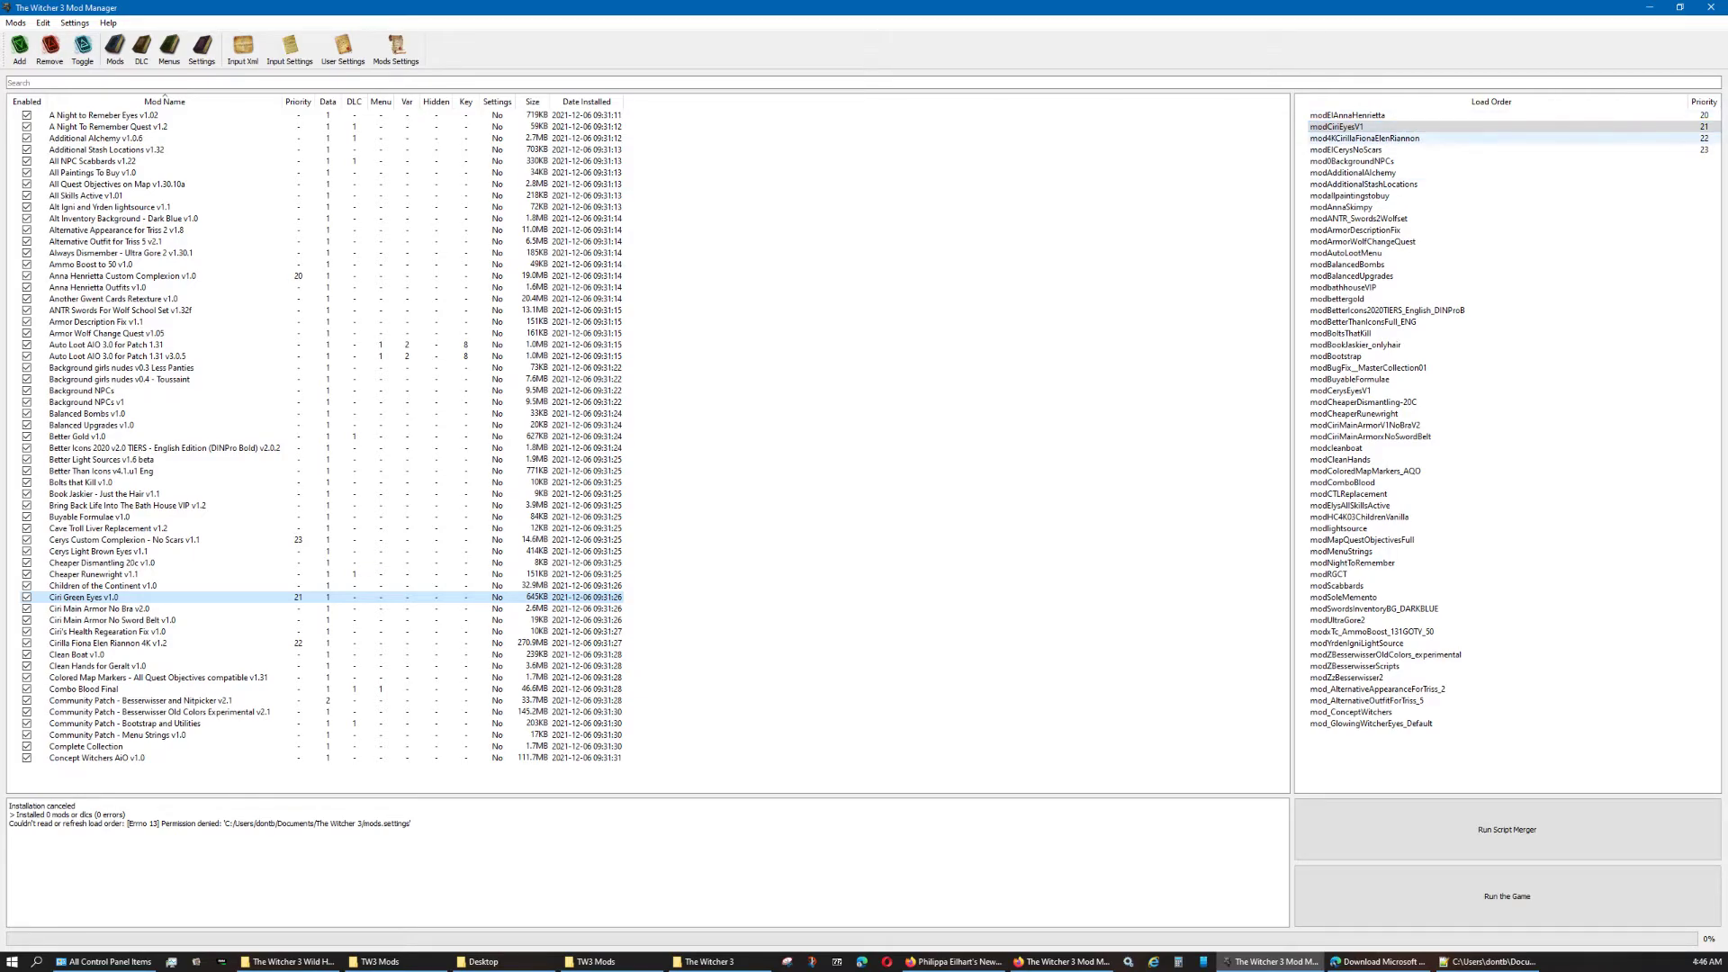